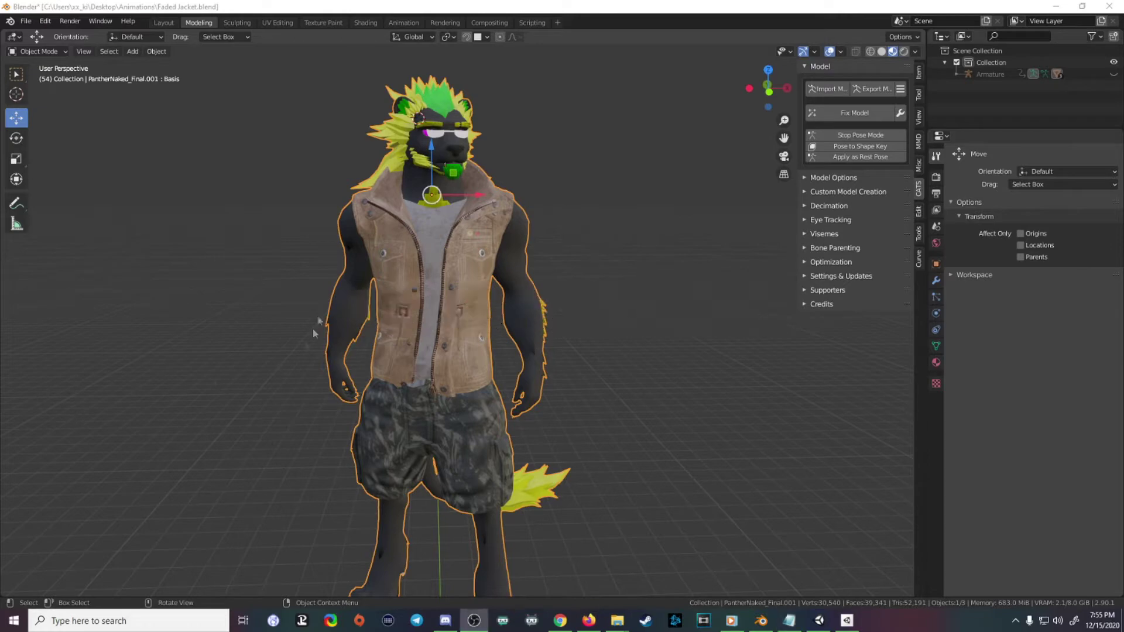
Review Blender's FBX export settings for the avatar, cancel without exporting, and minimize Blender.
mouse_move(567, 281)
middle_down()
mouse_move(454, 293)
mouse_move(357, 276)
mouse_move(609, 294)
mouse_move(687, 273)
mouse_move(526, 282)
mouse_move(461, 343)
mouse_move(389, 268)
mouse_move(585, 273)
middle_up()
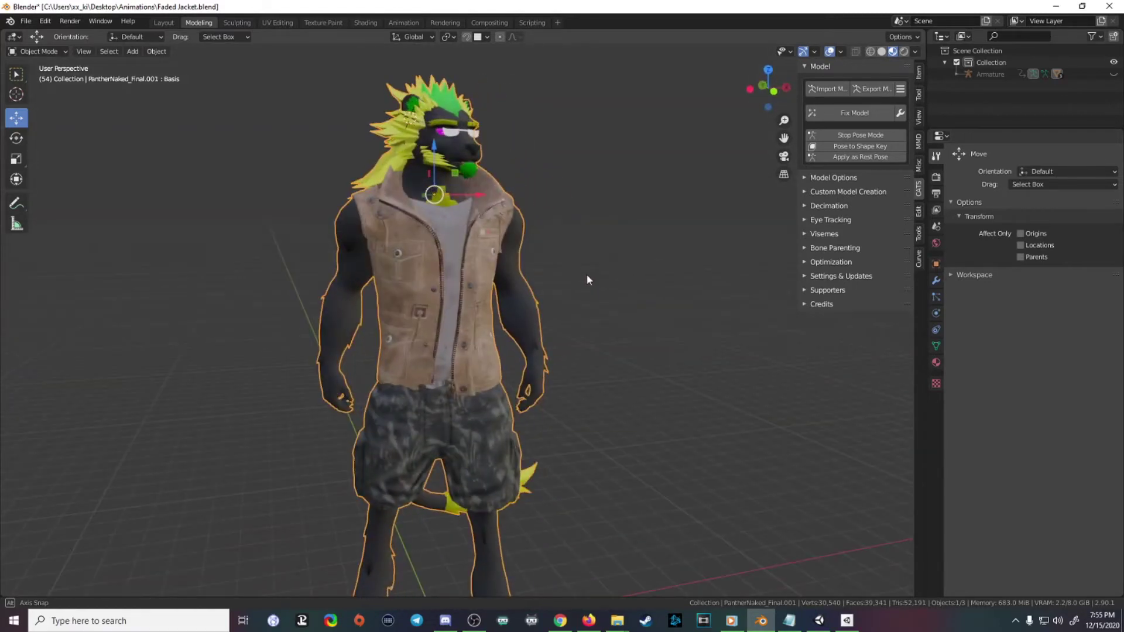
click(26, 21)
mouse_move(44, 180)
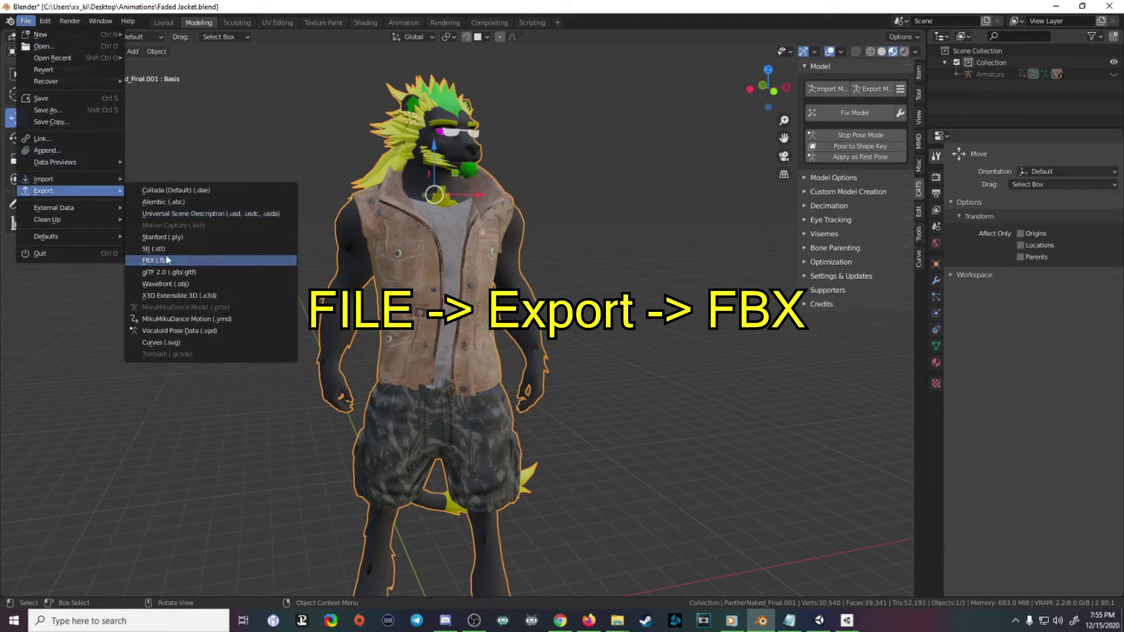
click(164, 261)
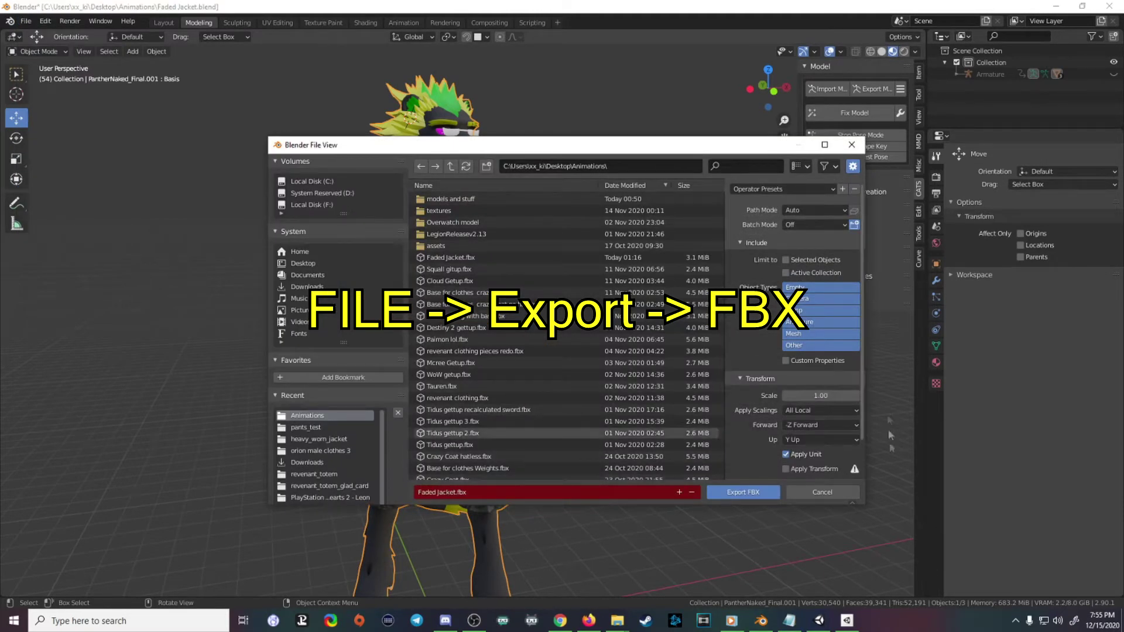
click(826, 493)
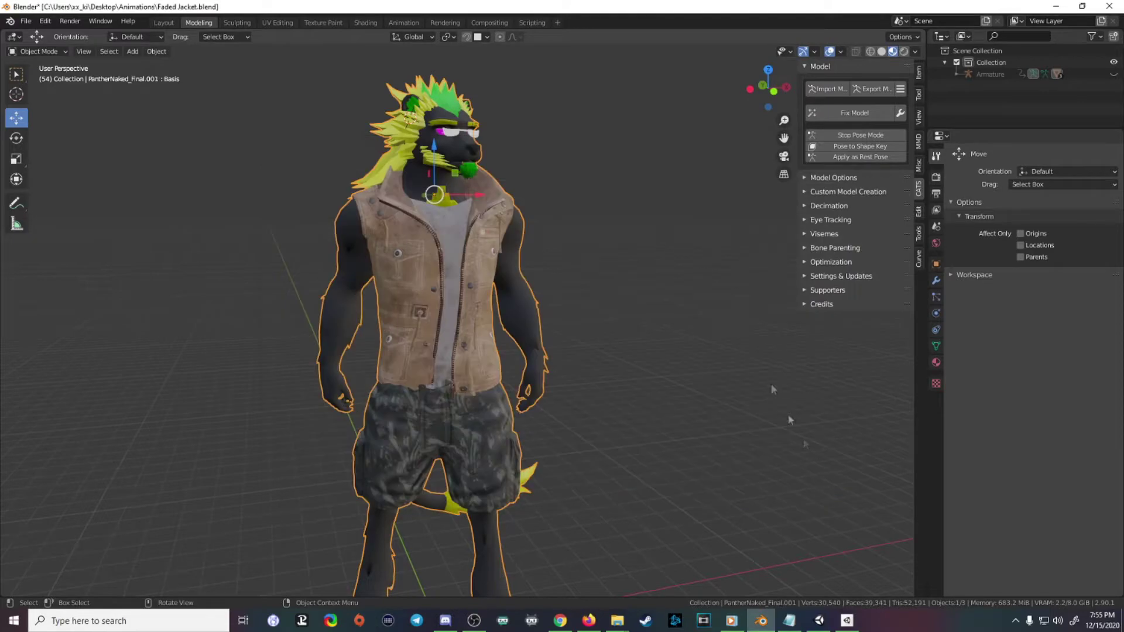
click(1055, 6)
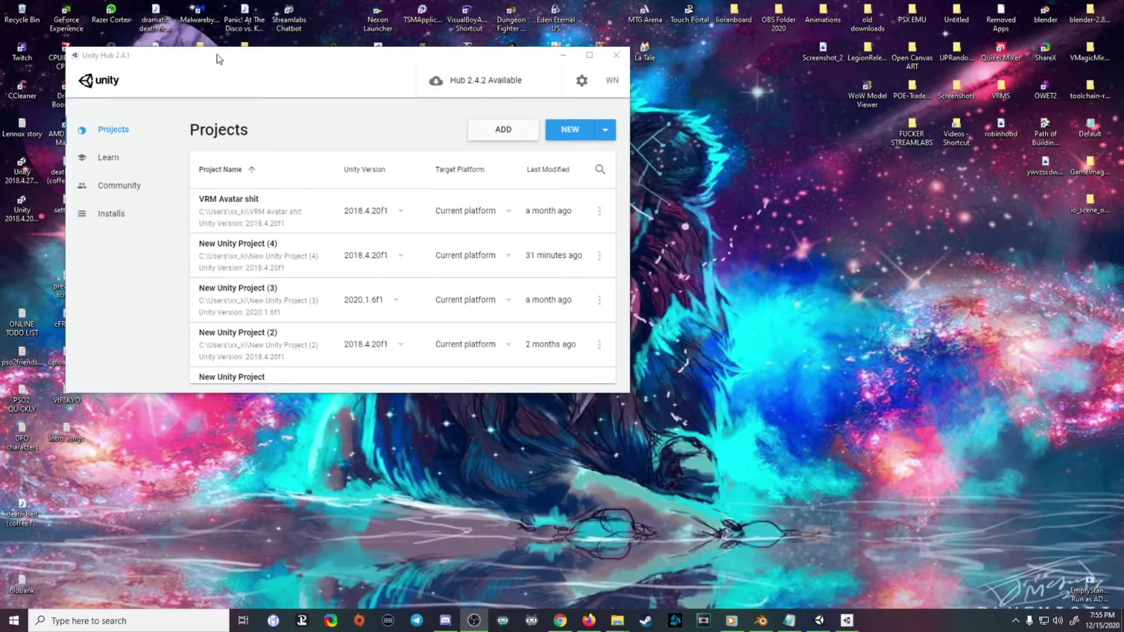
Move Unity Hub toward the screen centre and check the Unity versions listed under NEW.
drag(204, 66, 302, 118)
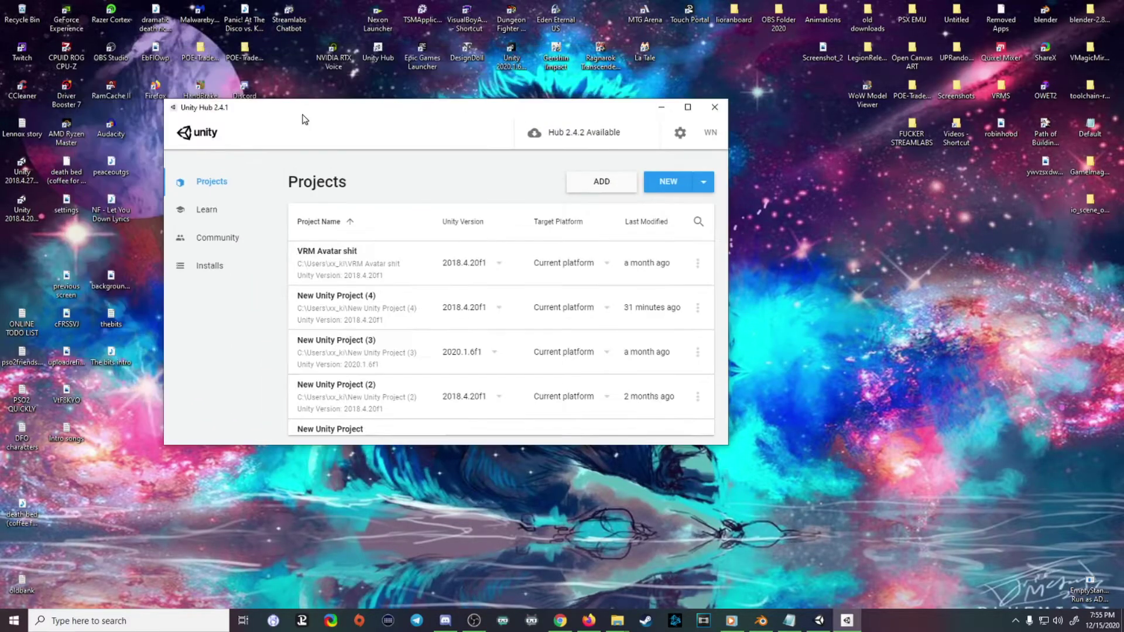
click(708, 182)
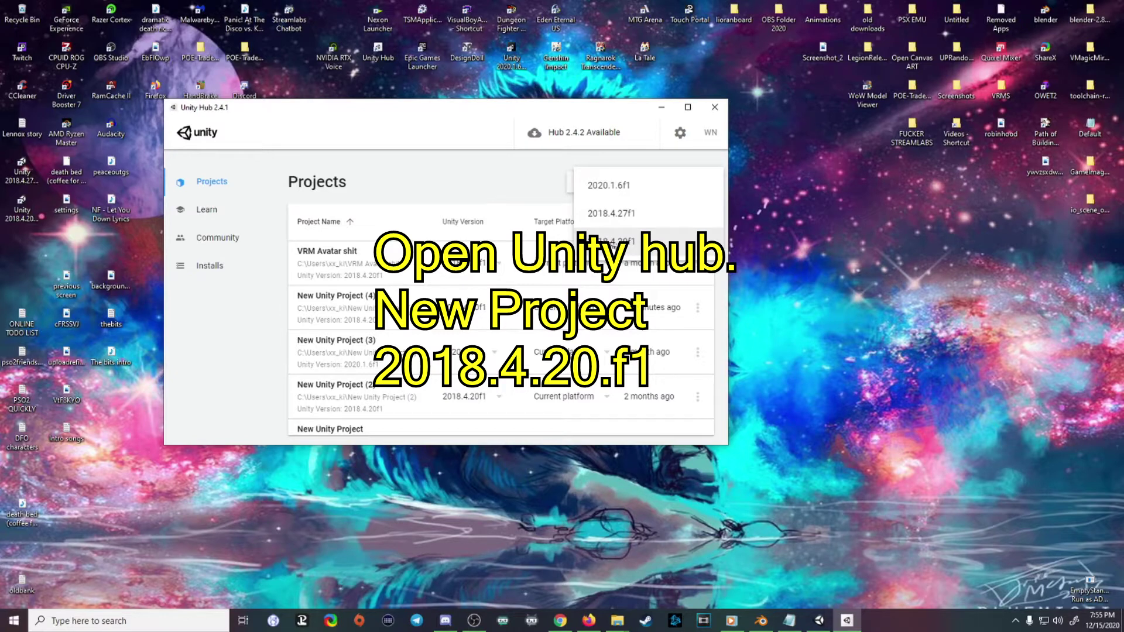
click(435, 171)
Scroll the Hub project list to Example, then switch to the Unity editor.
scroll(579, 336, down, 2)
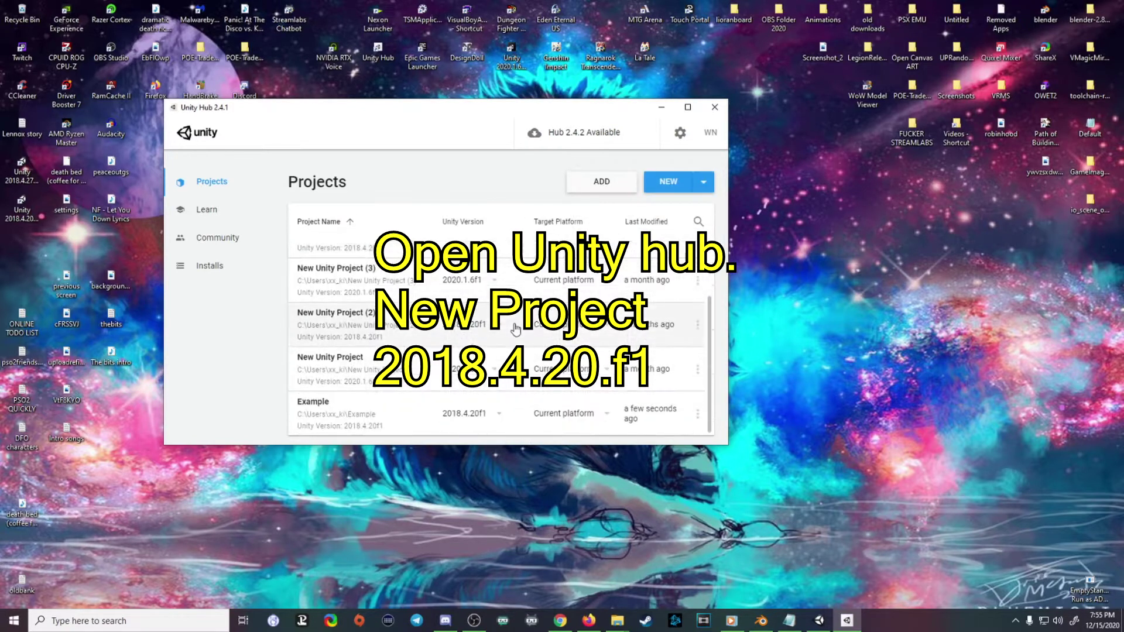
click(661, 107)
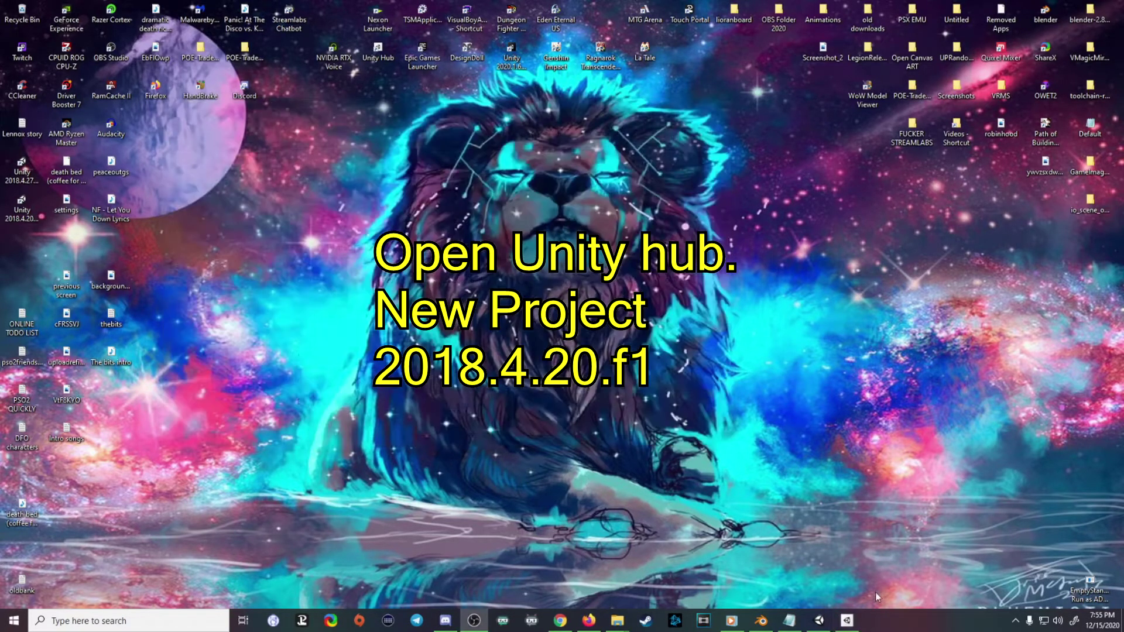
click(819, 622)
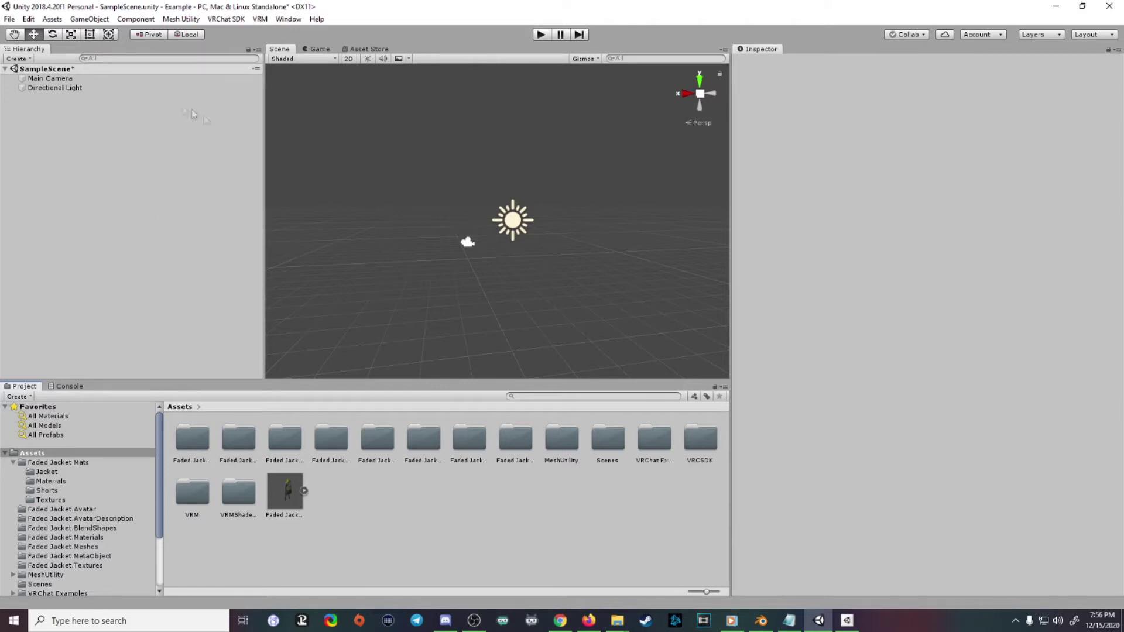
Start a custom package import via Assets > Import Package > Custom Package.
click(52, 19)
mouse_move(89, 19)
mouse_move(52, 19)
mouse_move(85, 150)
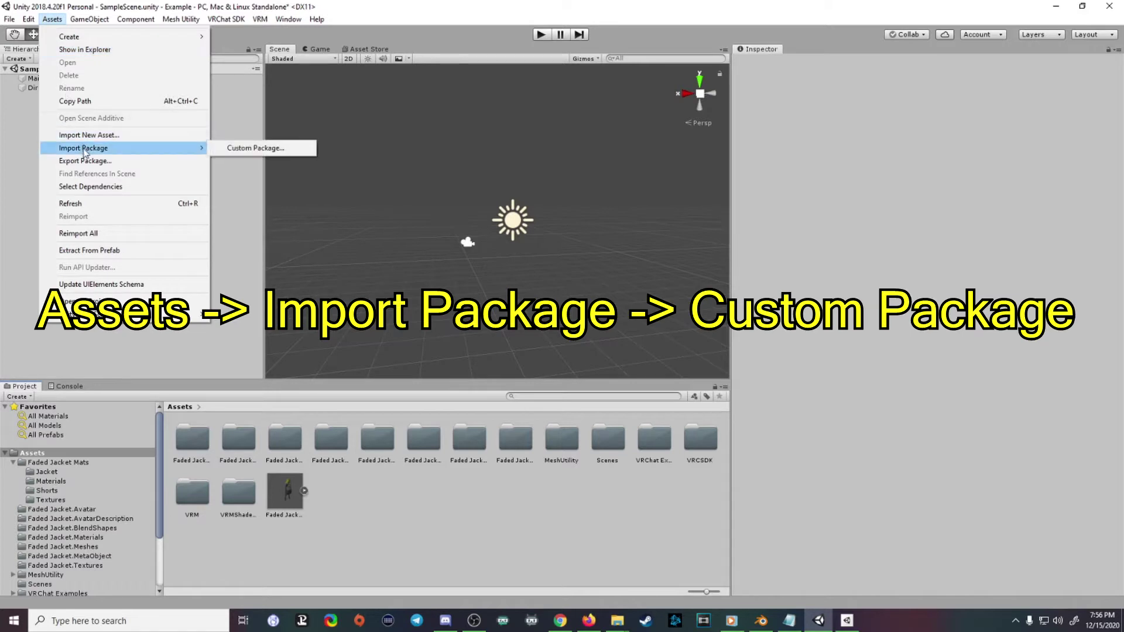
click(234, 149)
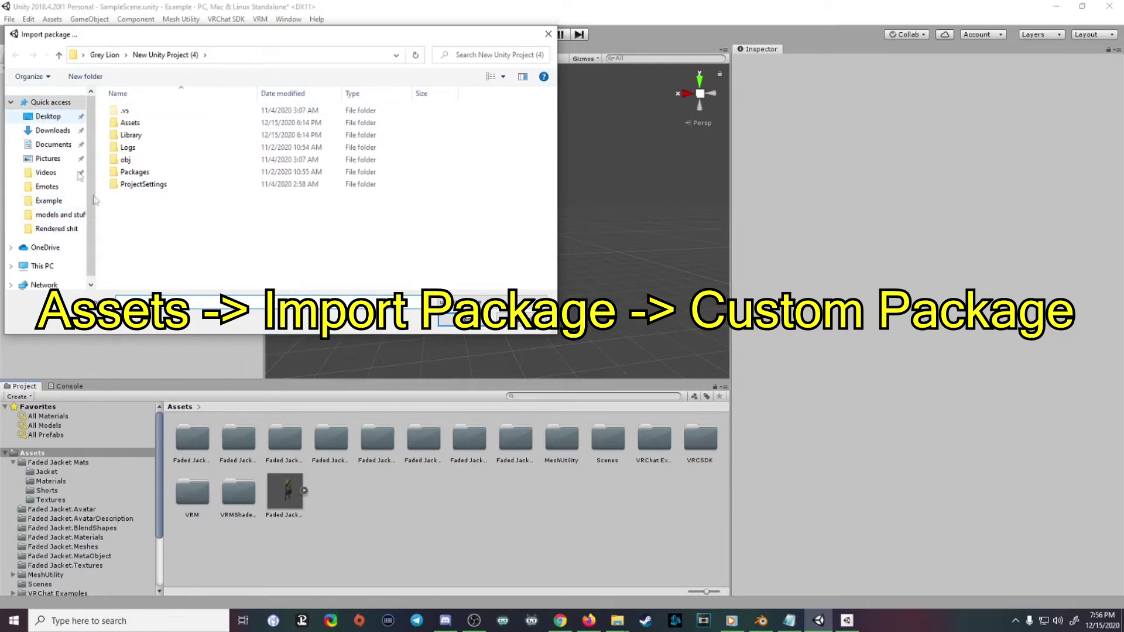
Copy the Animations folder's full path from its File Explorer window.
mouse_move(617, 620)
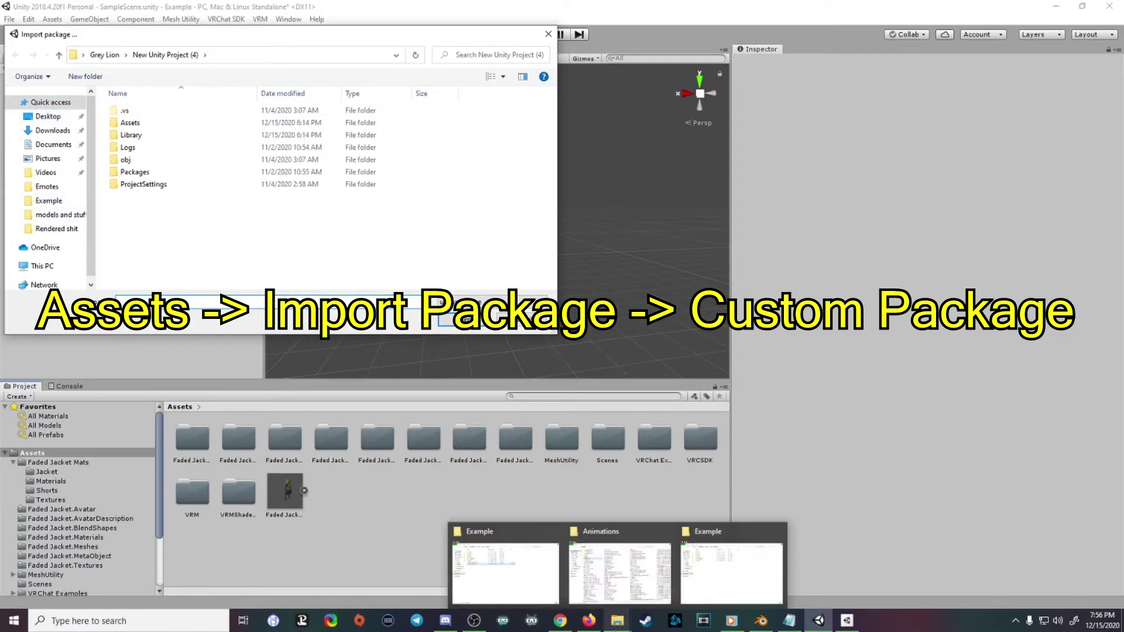
click(622, 581)
click(476, 220)
right_click(475, 220)
click(502, 259)
click(985, 185)
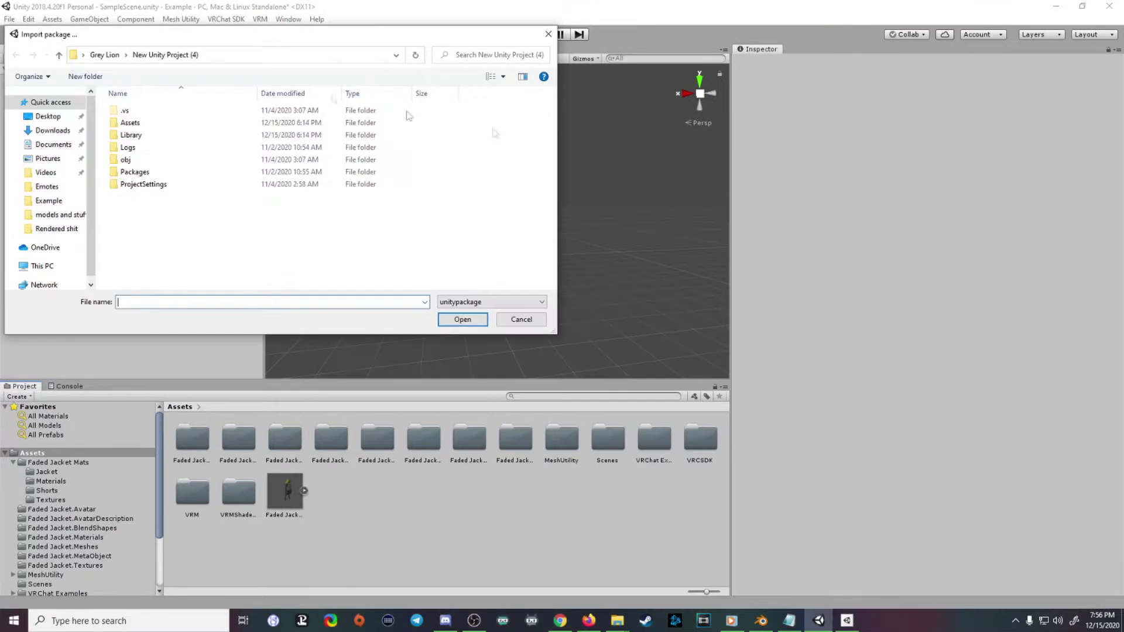
Paste the Animations folder path into the import dialog and go to that folder.
click(242, 56)
right_click(240, 57)
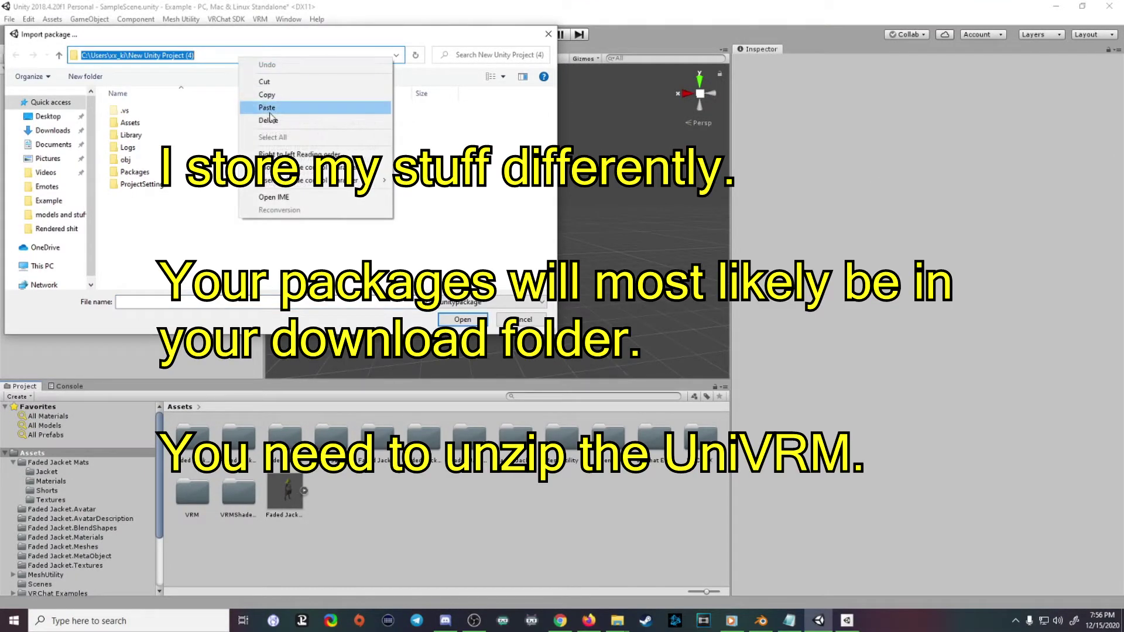
click(267, 108)
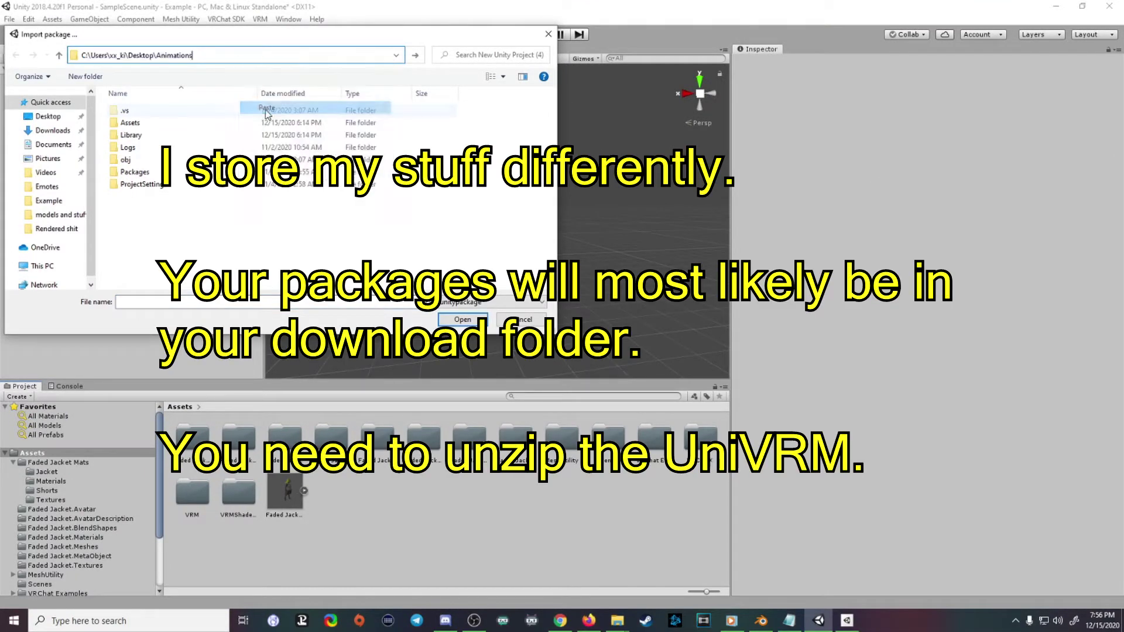
click(417, 55)
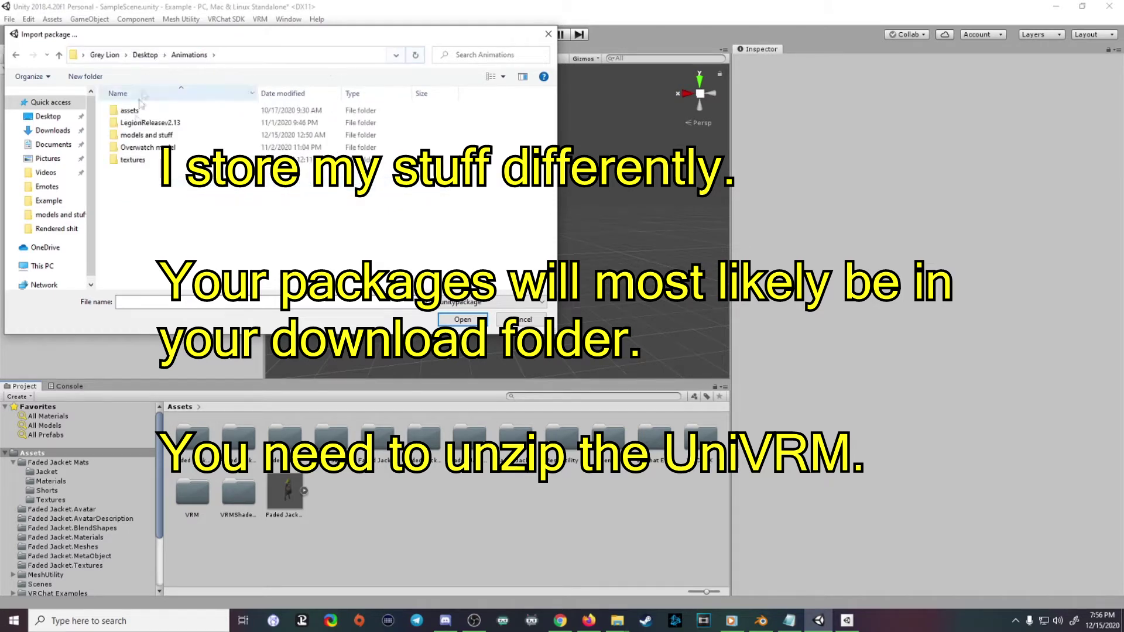
Open models and stuff and choose the VRCSDK2-2020.09.25.00.08_Public(2) package.
double_click(147, 136)
scroll(216, 198, down, 5)
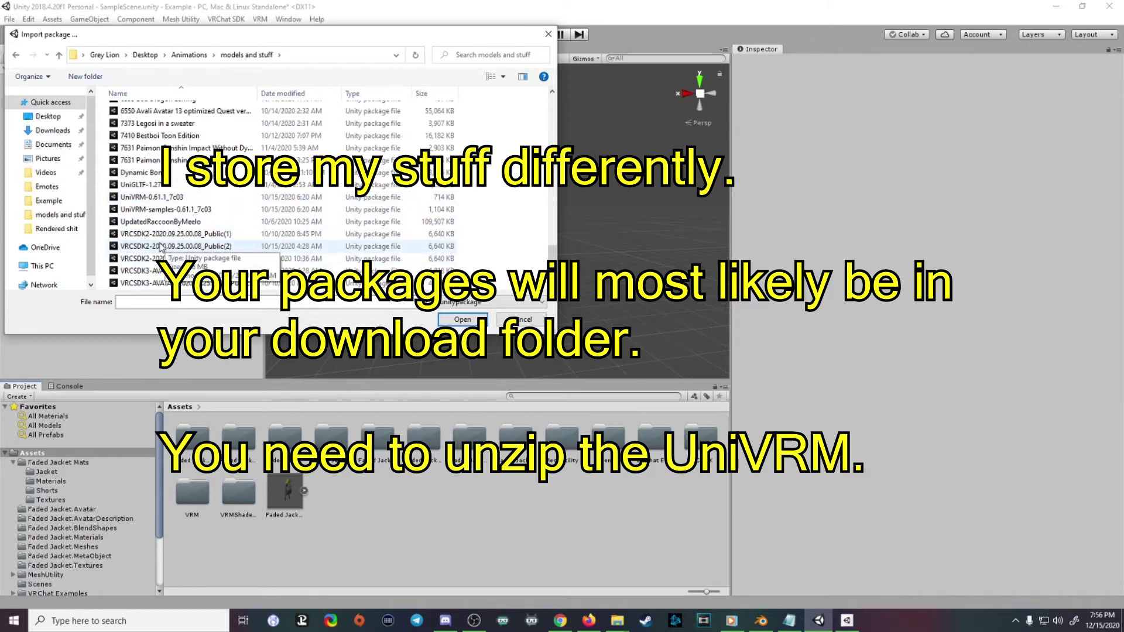
scroll(176, 243, up, 3)
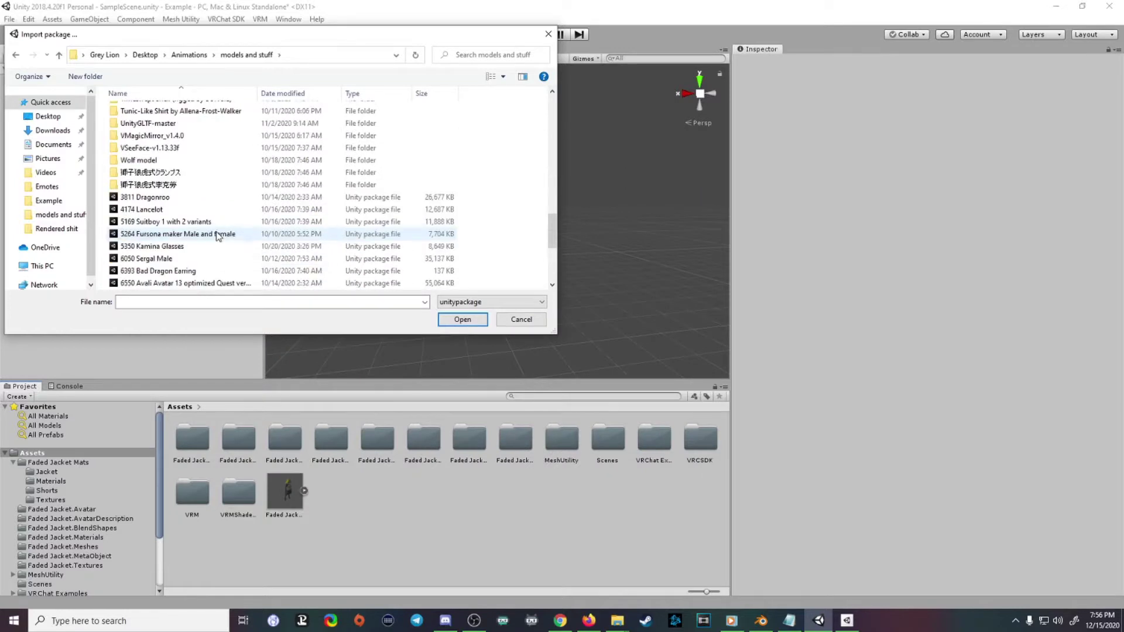
scroll(219, 236, down, 3)
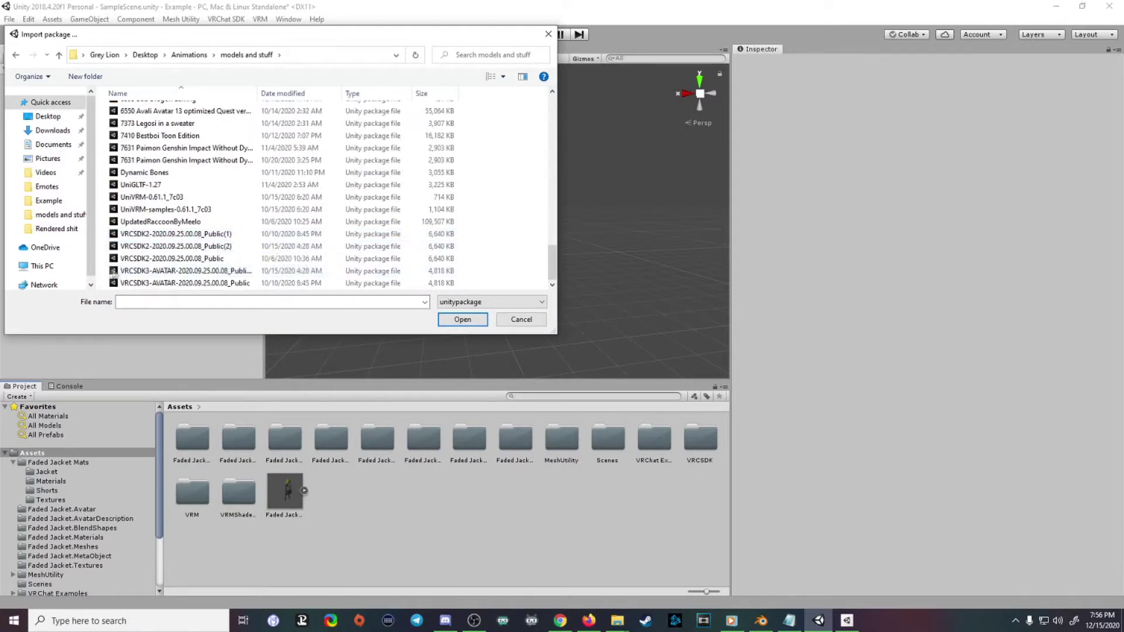
scroll(193, 222, up, 15)
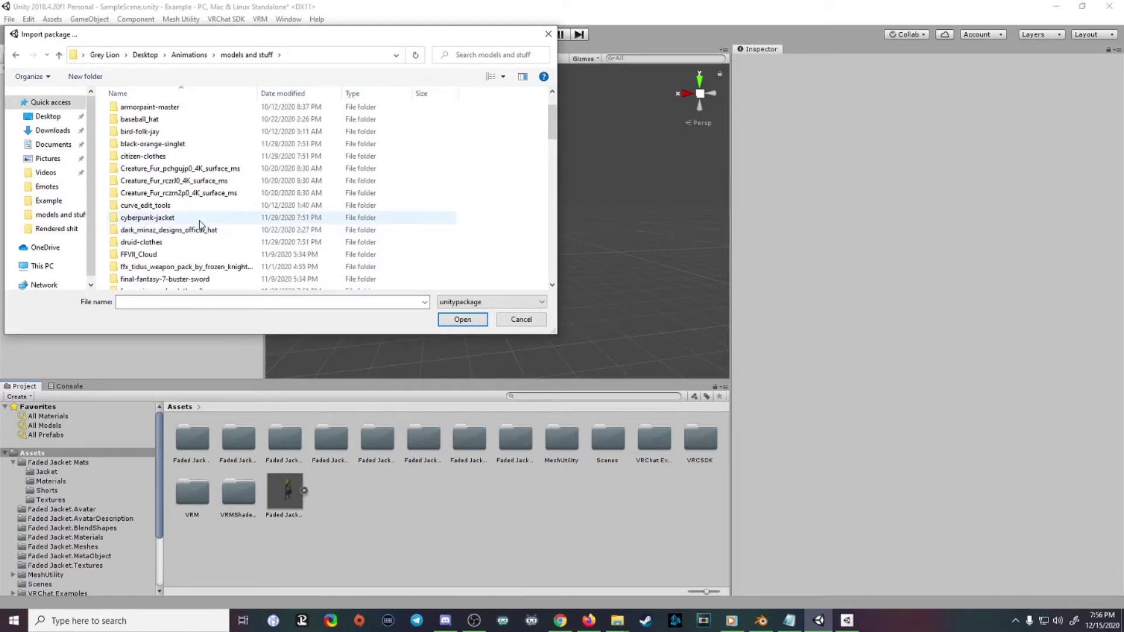
scroll(193, 228, down, 15)
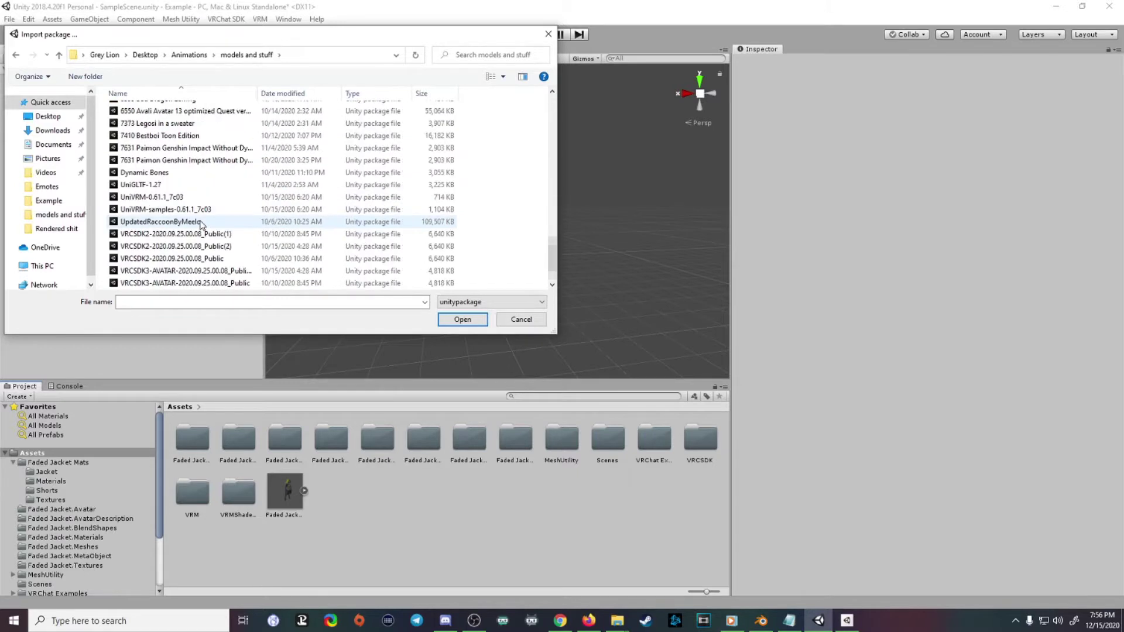
double_click(163, 246)
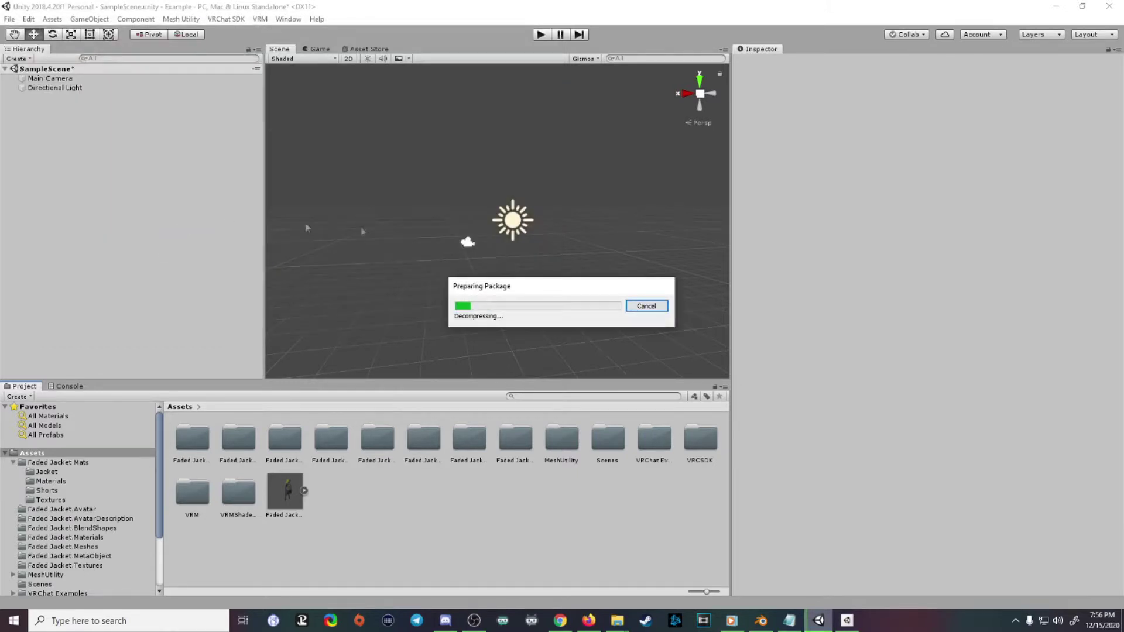
Look through the VRCSDK2 package contents, then close the import window.
scroll(408, 287, down, 3)
scroll(408, 287, up, 3)
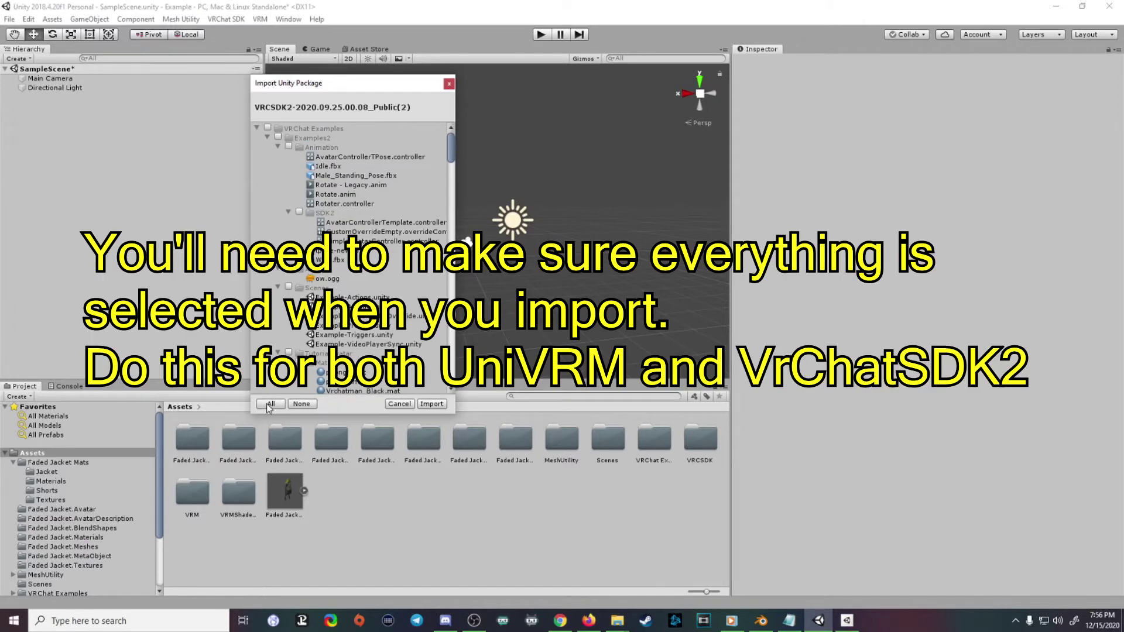
scroll(351, 257, down, 10)
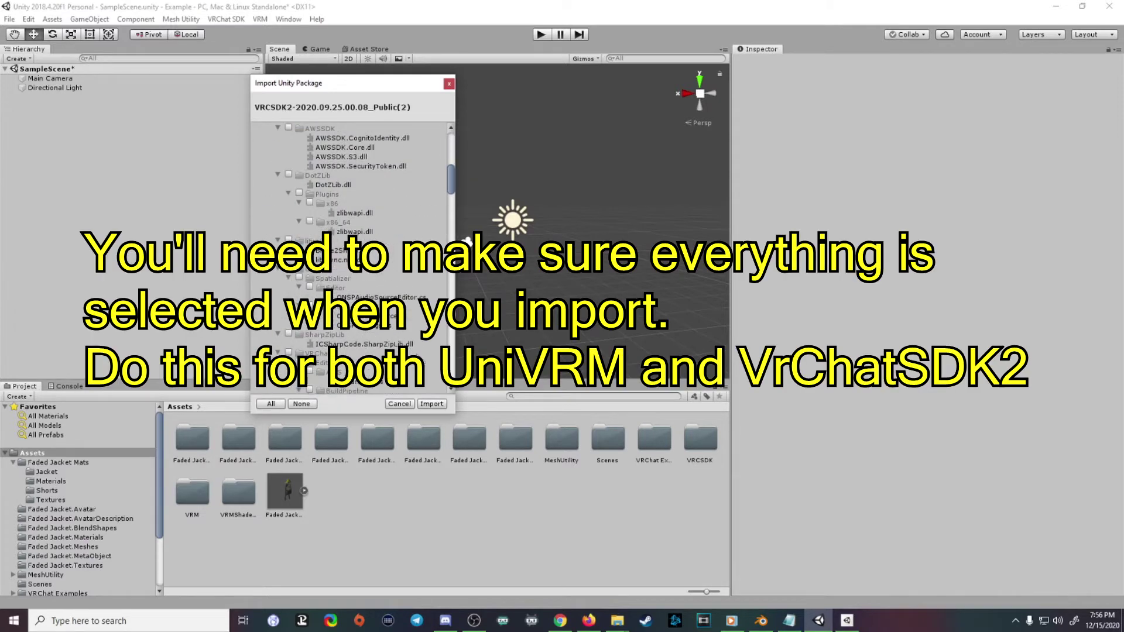
click(449, 84)
Reopen the custom package picker and cancel it without choosing a package.
click(52, 19)
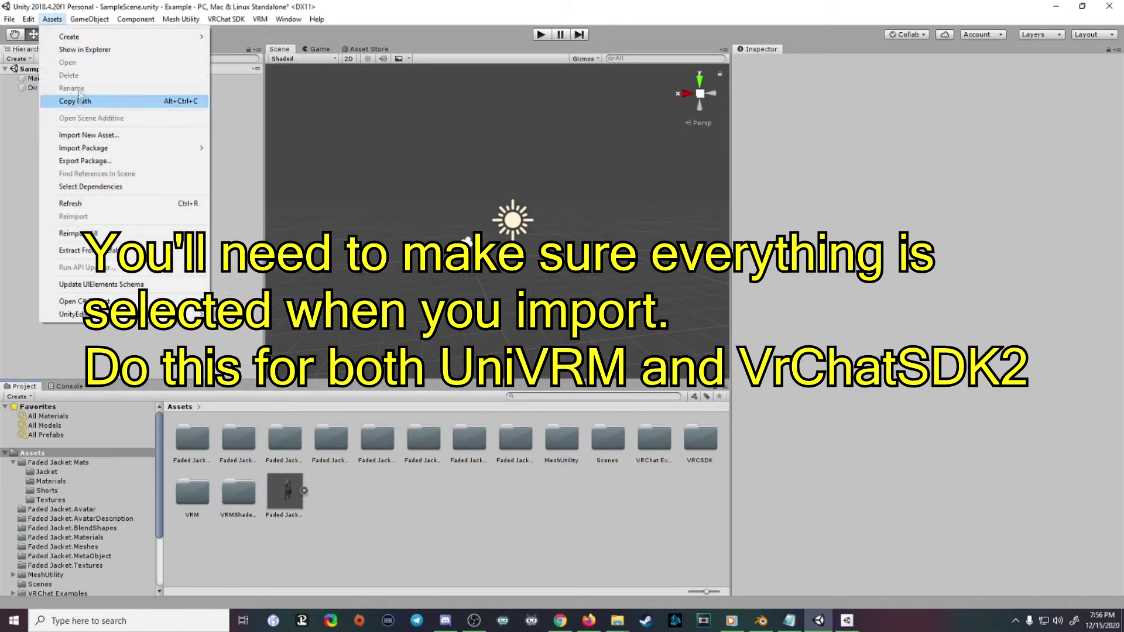
mouse_move(87, 150)
click(249, 149)
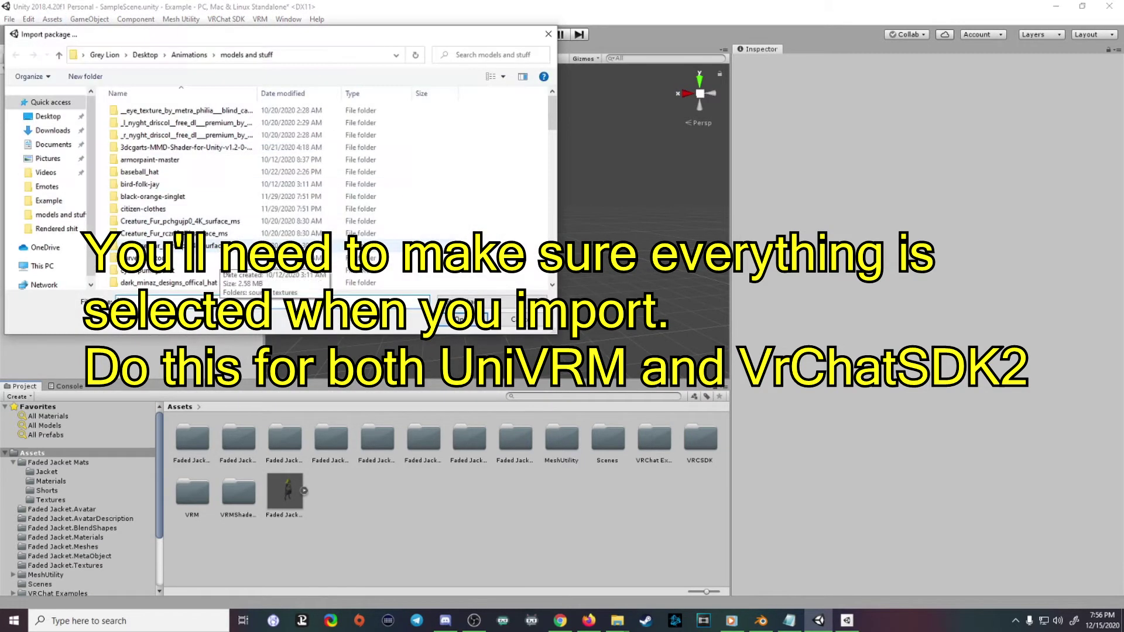
scroll(211, 263, down, 10)
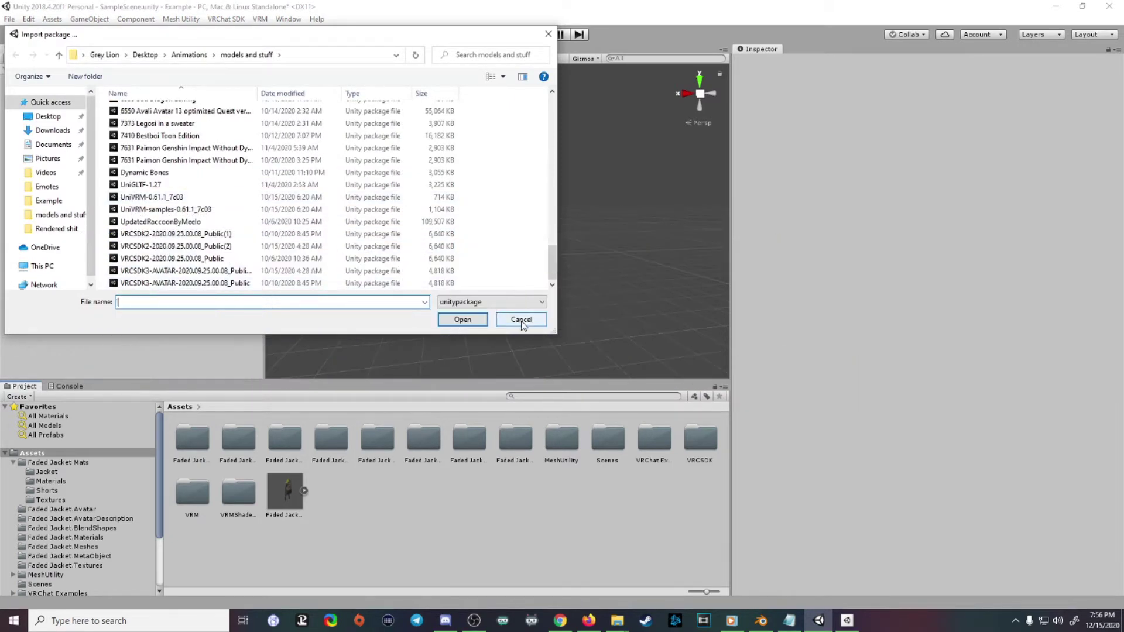
click(521, 320)
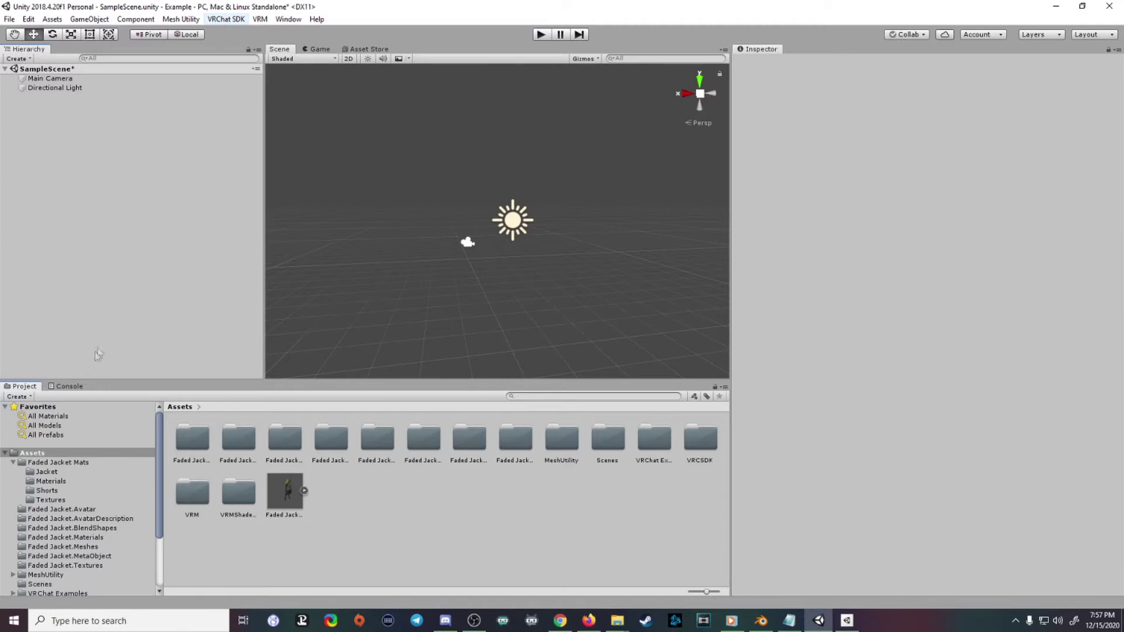
scroll(47, 518, down, 3)
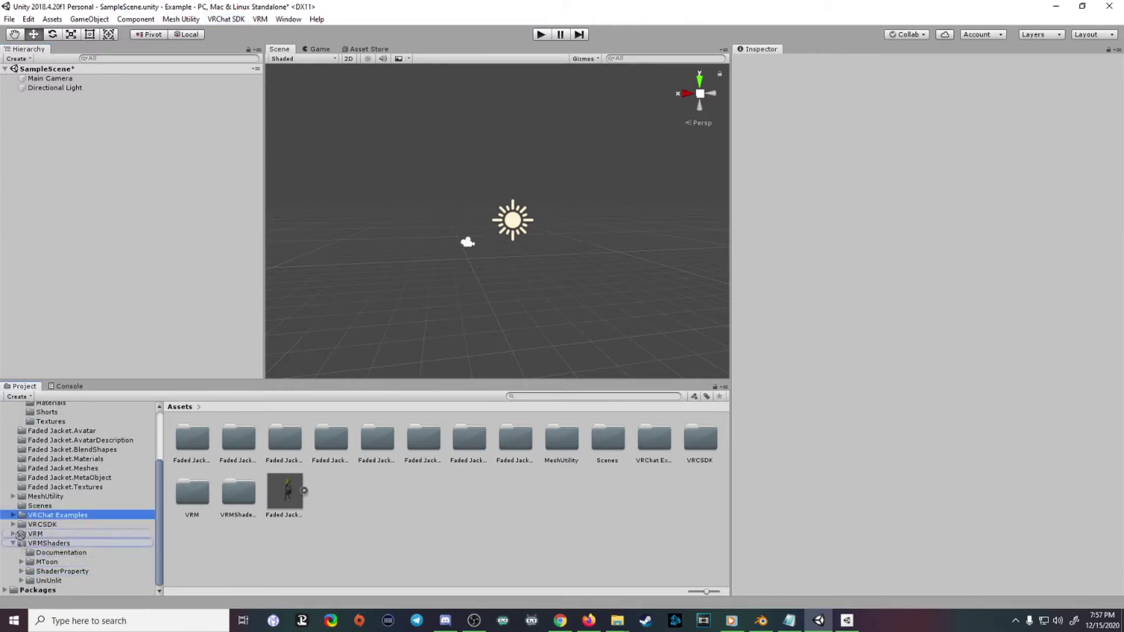
click(58, 515)
click(53, 524)
click(48, 533)
click(44, 543)
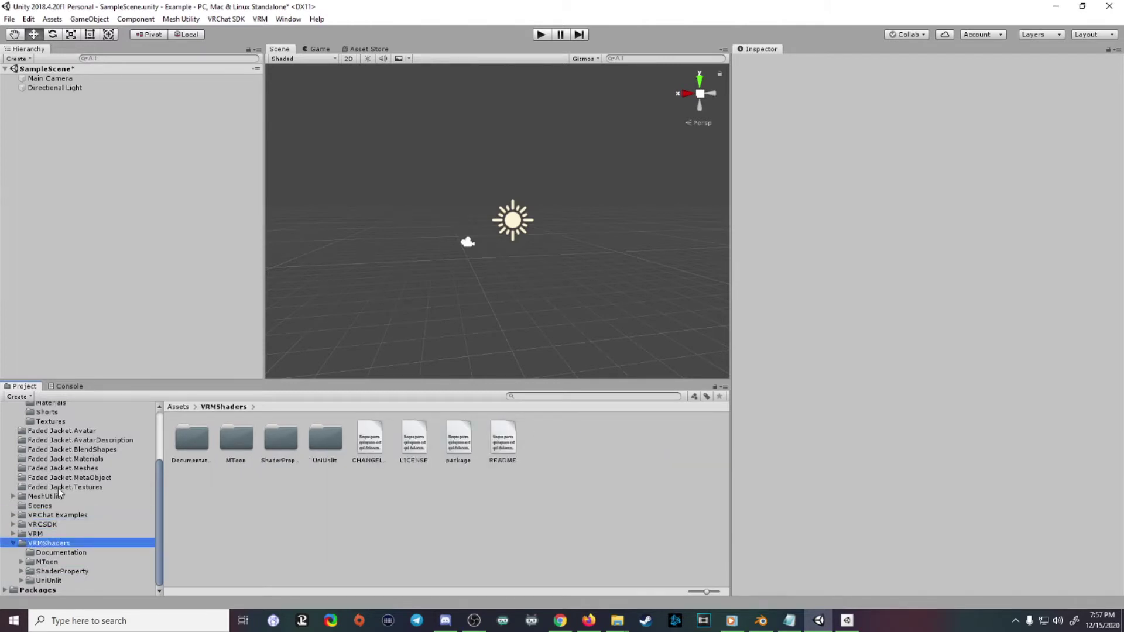
scroll(59, 493, up, 3)
click(30, 454)
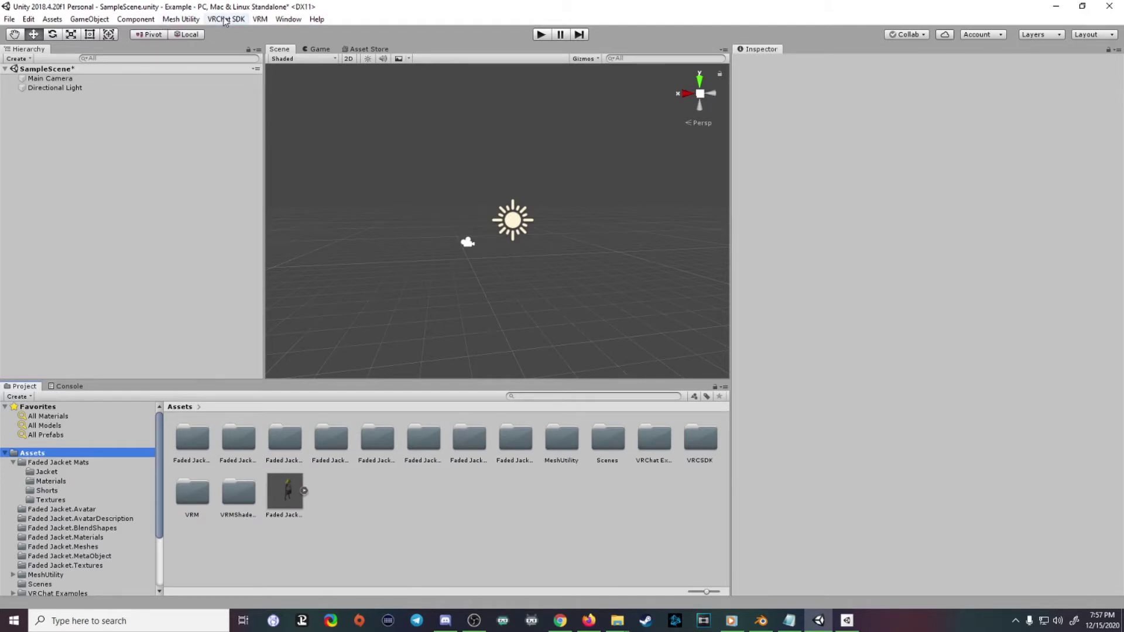
click(181, 19)
mouse_move(224, 22)
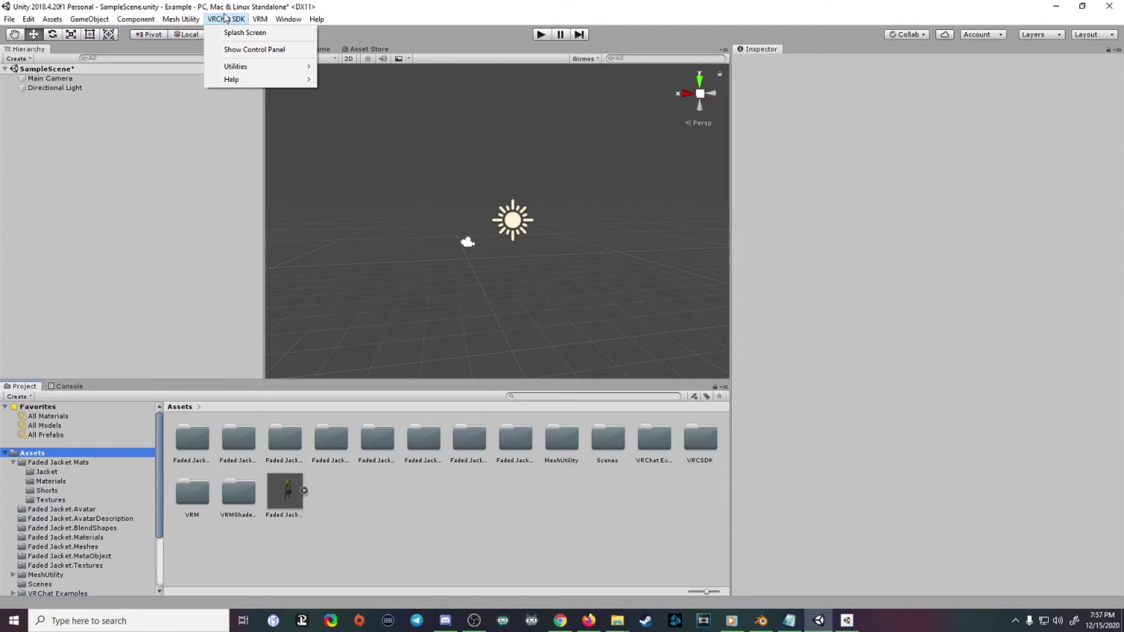
click(259, 19)
click(259, 19)
click(162, 181)
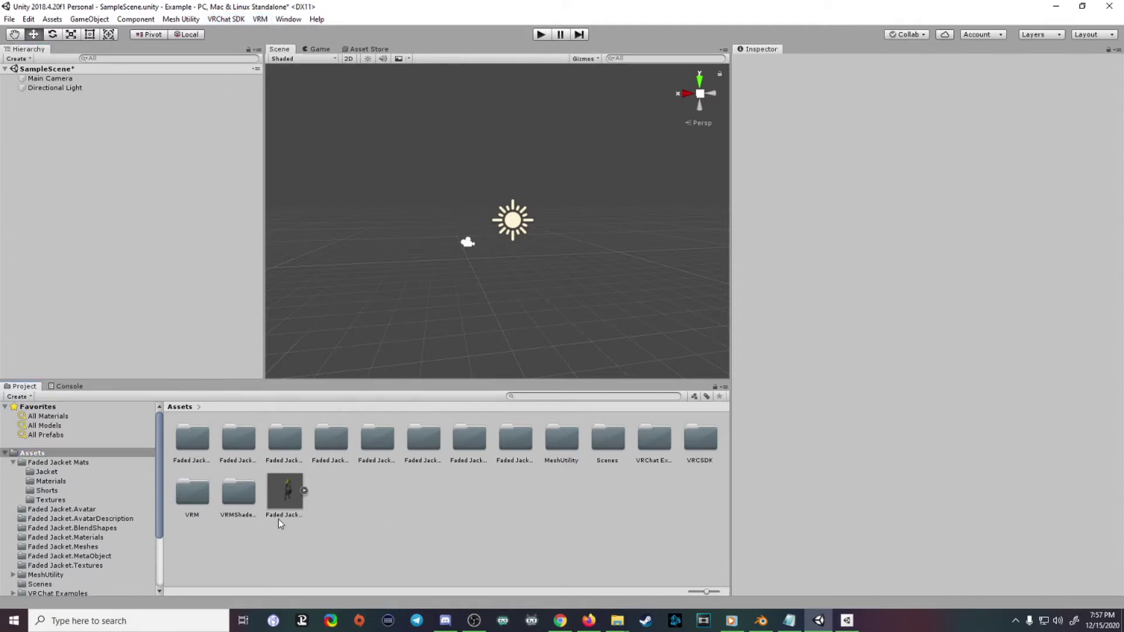
mouse_move(618, 622)
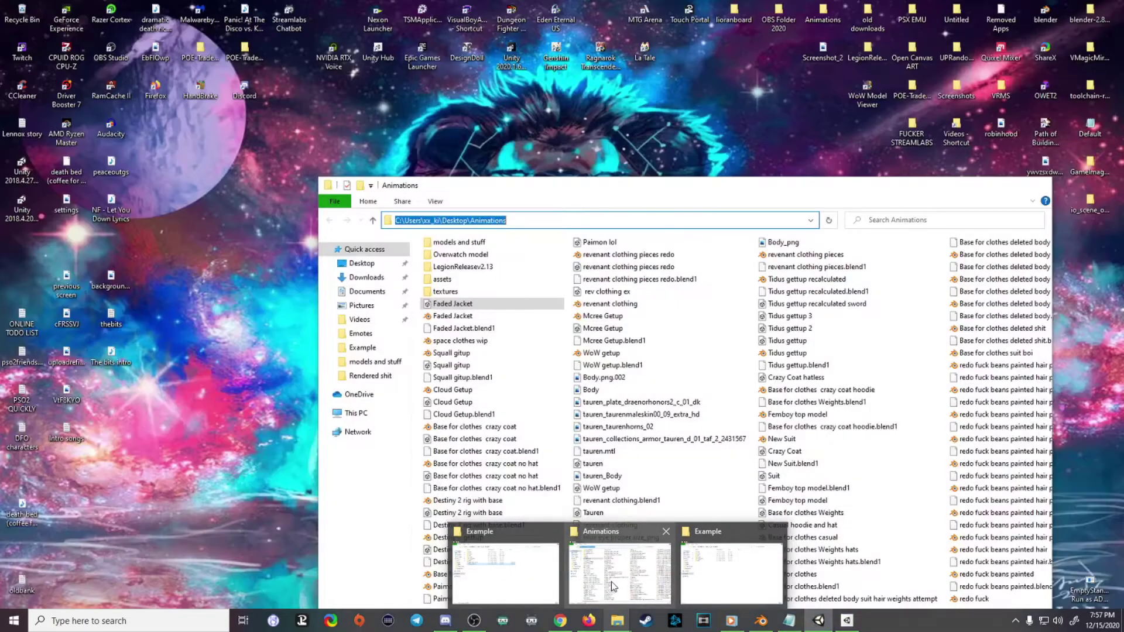
Drag Faded Jacket.fbx from the Animations folder window into Unity's Project Assets.
click(619, 568)
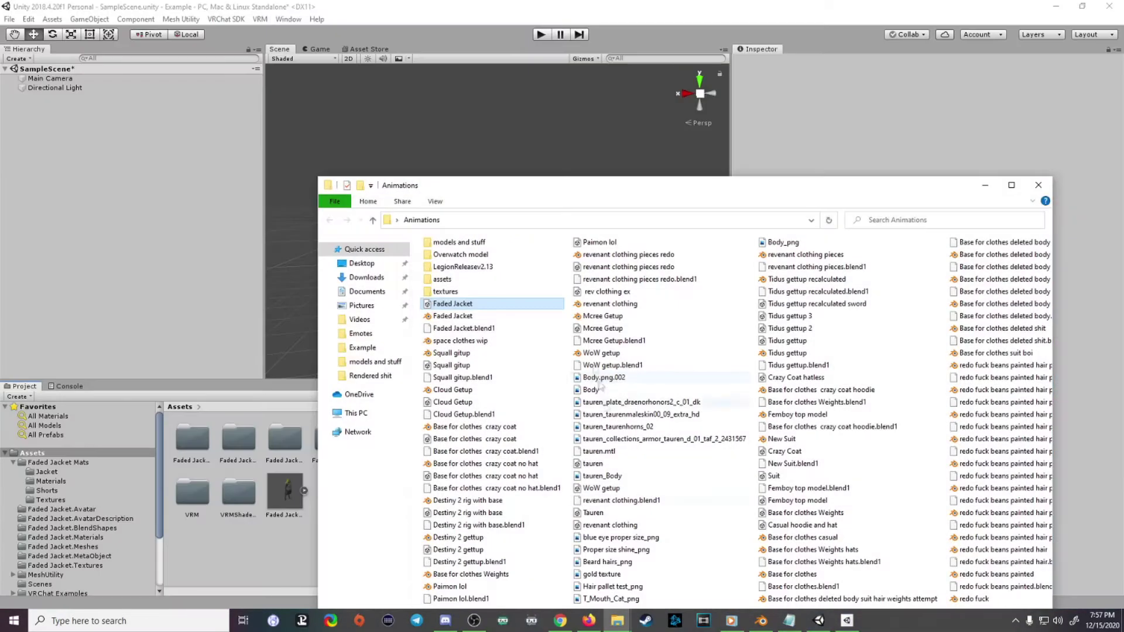
drag(522, 186, 867, 67)
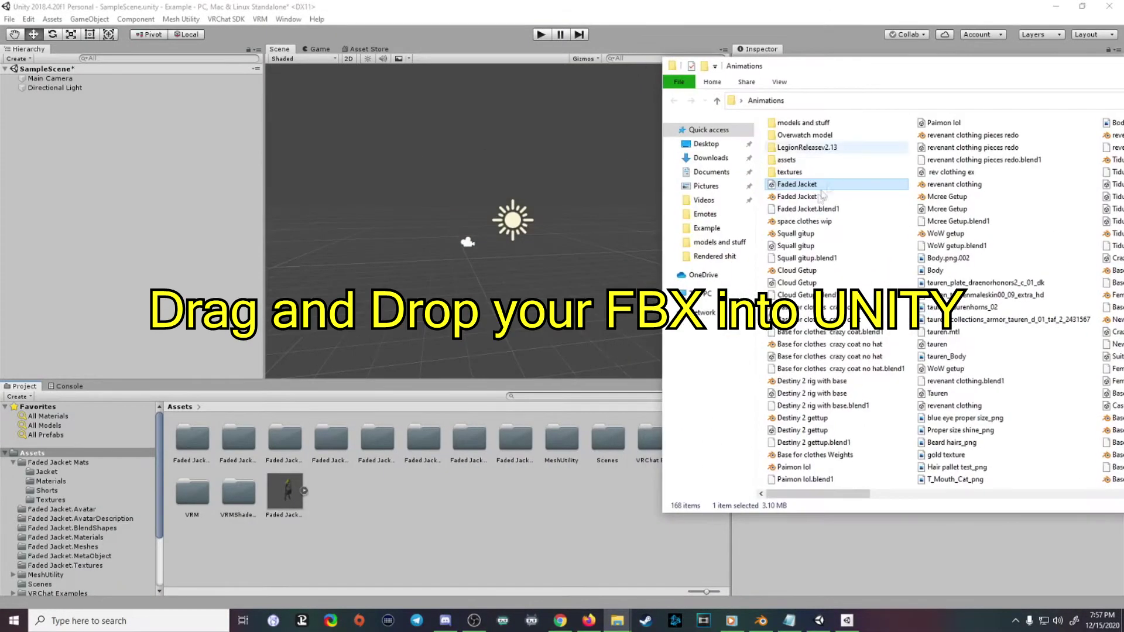
mouse_move(782, 186)
mouse_down()
mouse_move(327, 493)
mouse_move(350, 508)
mouse_move(359, 481)
mouse_move(357, 496)
mouse_move(677, 236)
mouse_move(790, 188)
mouse_move(788, 197)
mouse_up()
click(492, 535)
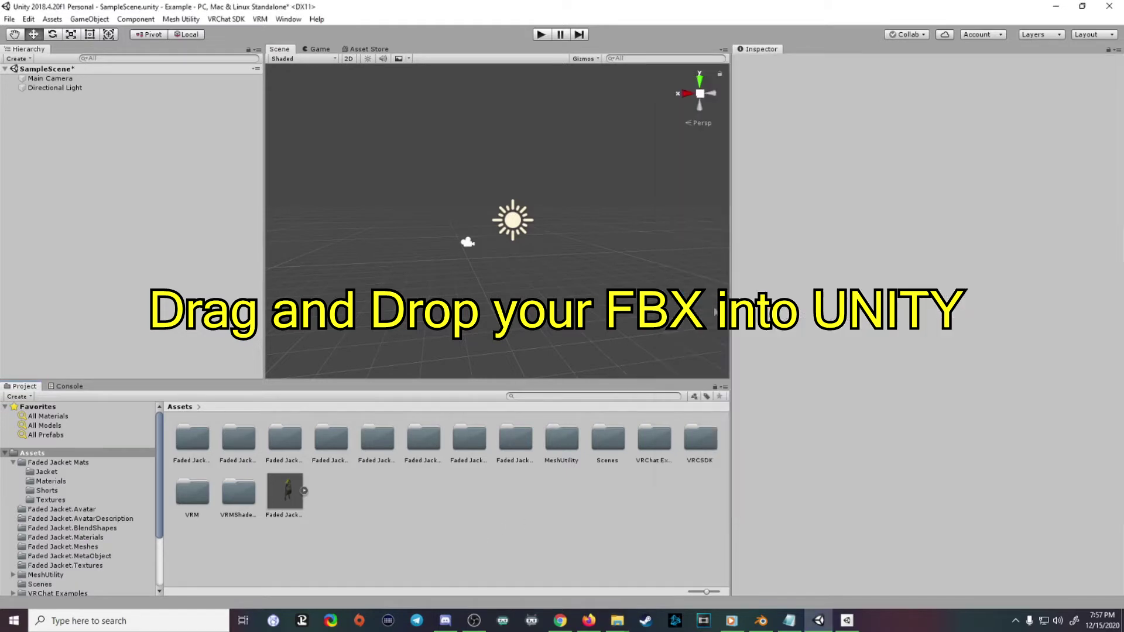
Inspect the Faded Jacket model preview and place the model into the Scene view.
click(286, 494)
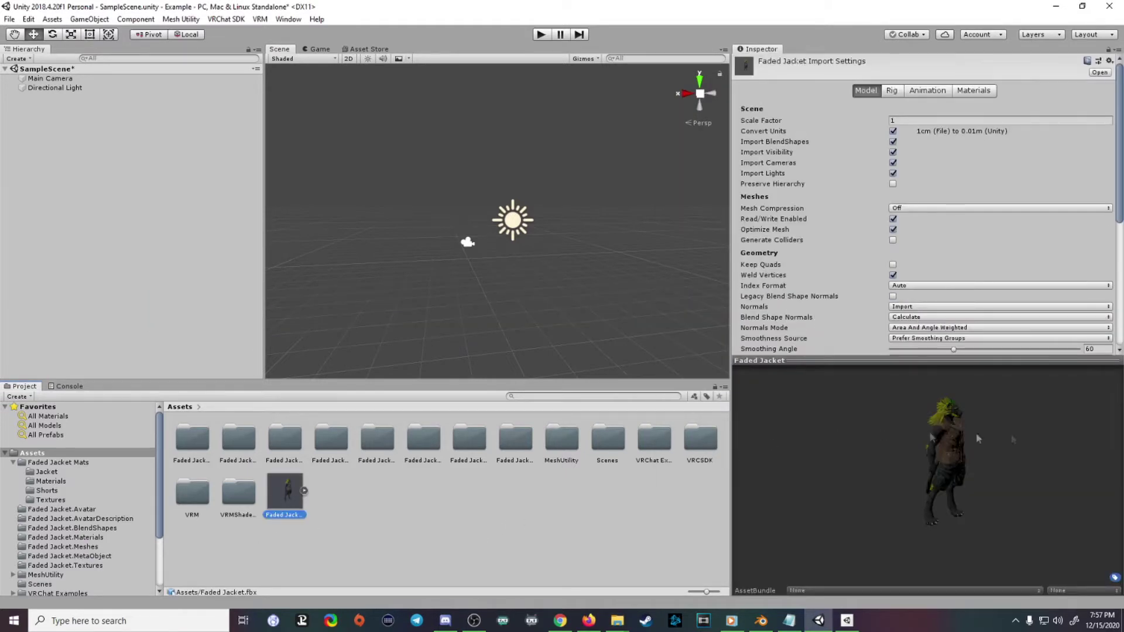
drag(1008, 475, 821, 476)
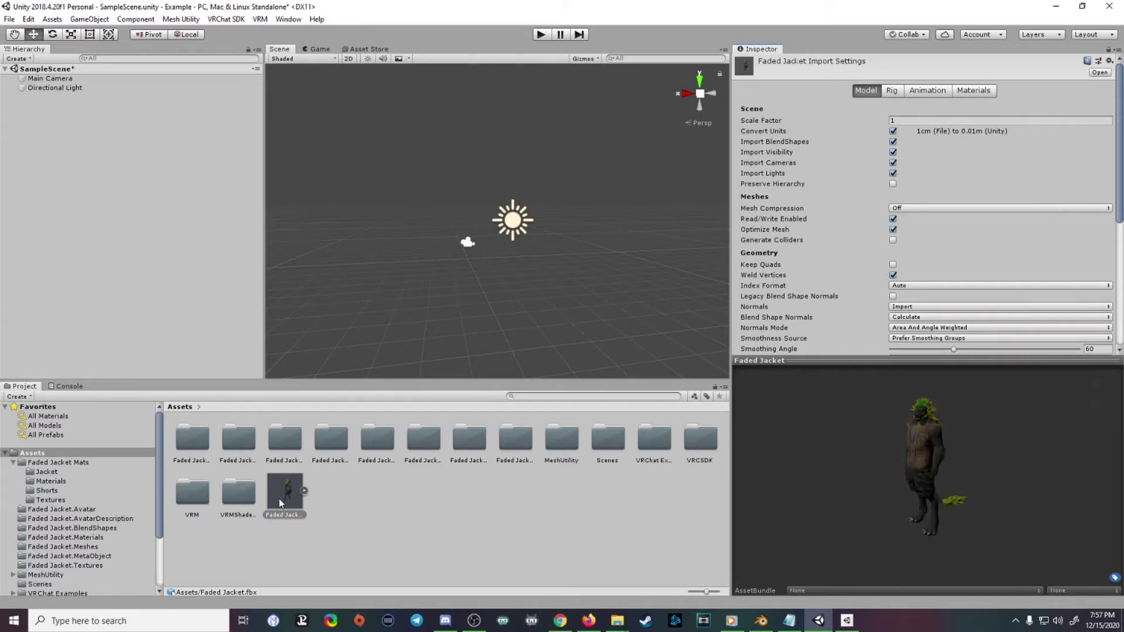
mouse_move(945, 485)
mouse_down()
mouse_move(925, 480)
mouse_move(995, 472)
mouse_move(830, 460)
mouse_move(933, 468)
mouse_up()
drag(285, 494, 491, 283)
key(f)
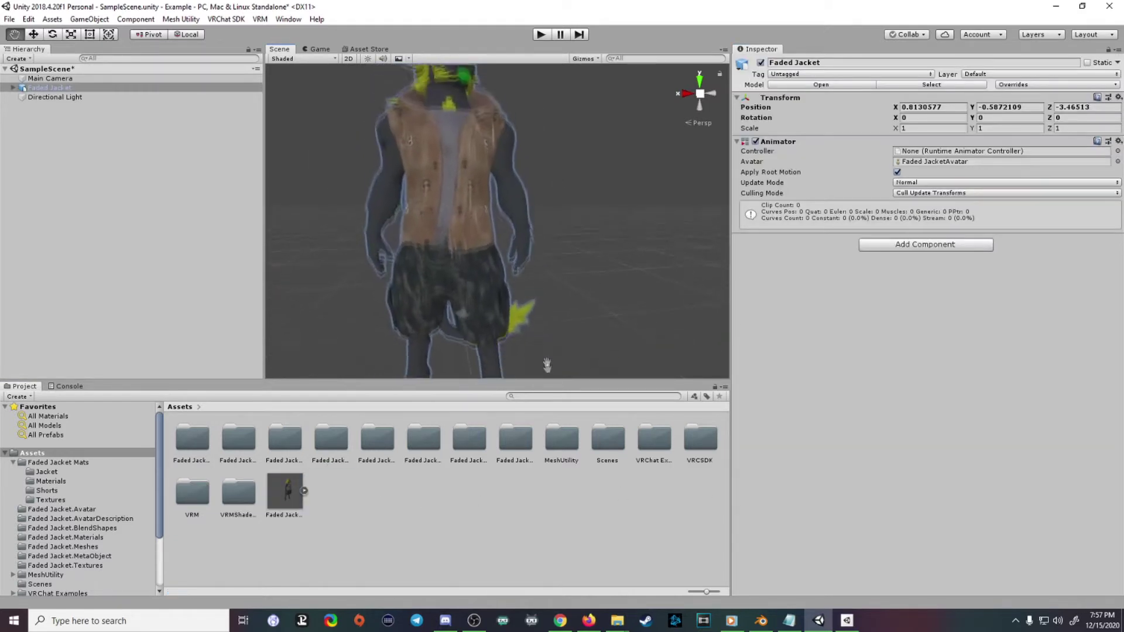
scroll(605, 293, up, 3)
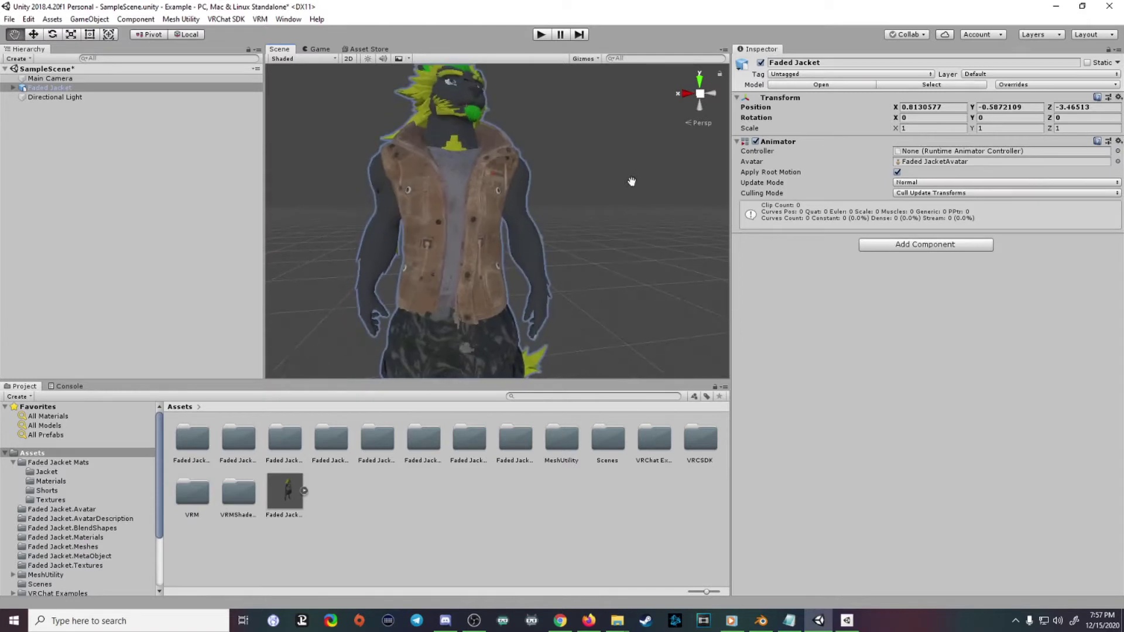
Review the model's Materials import settings, including the On Demand Remap options.
click(273, 496)
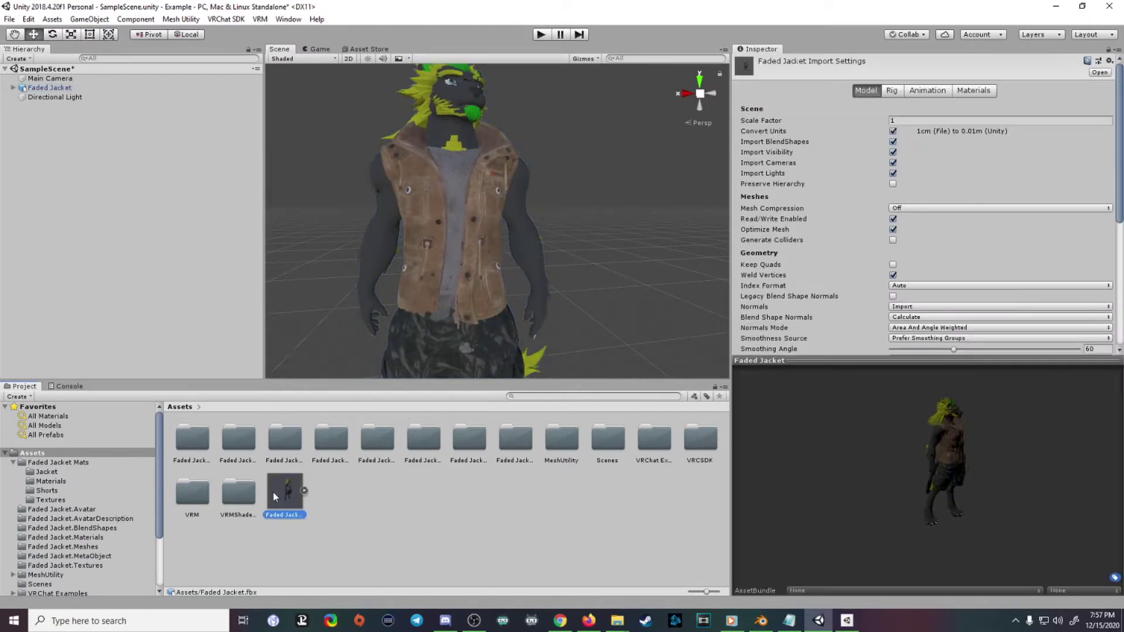
click(973, 92)
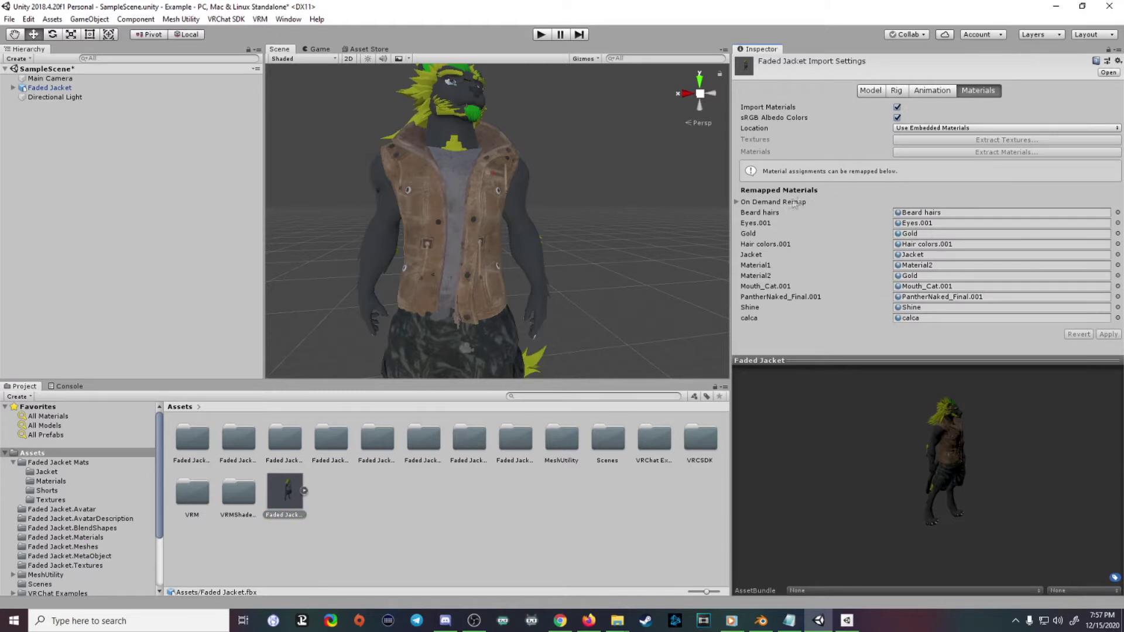
click(739, 202)
scroll(860, 300, down, 5)
scroll(859, 299, up, 5)
click(737, 201)
Browse the Faded Jacket Mats and Avatar assets, then show the Rig tab's Animation Type choices.
click(197, 460)
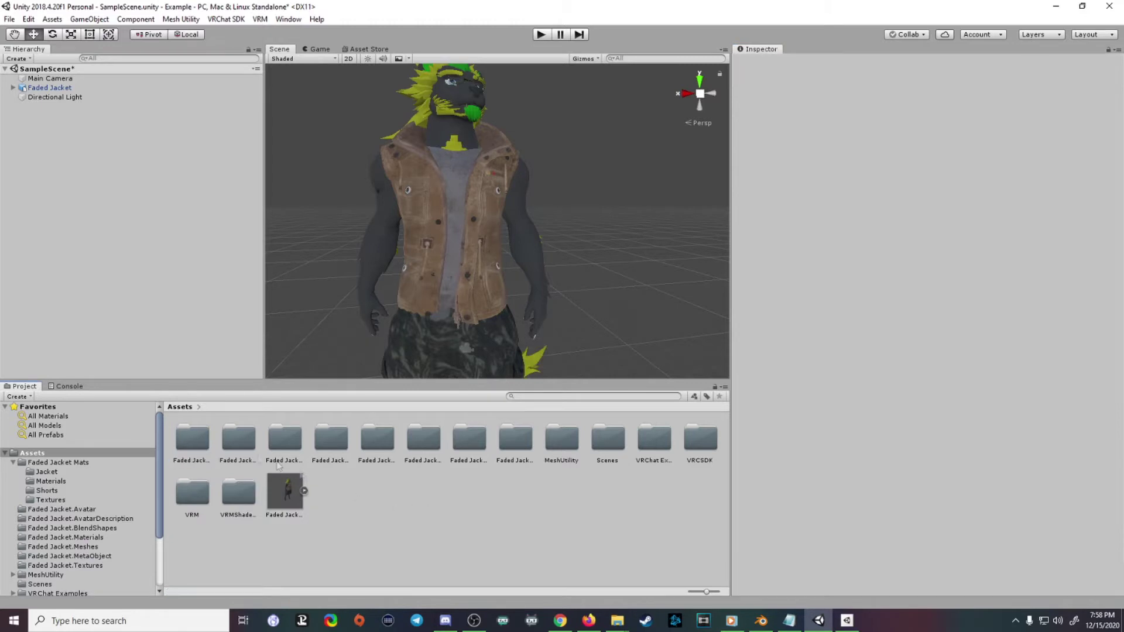
click(237, 440)
click(189, 444)
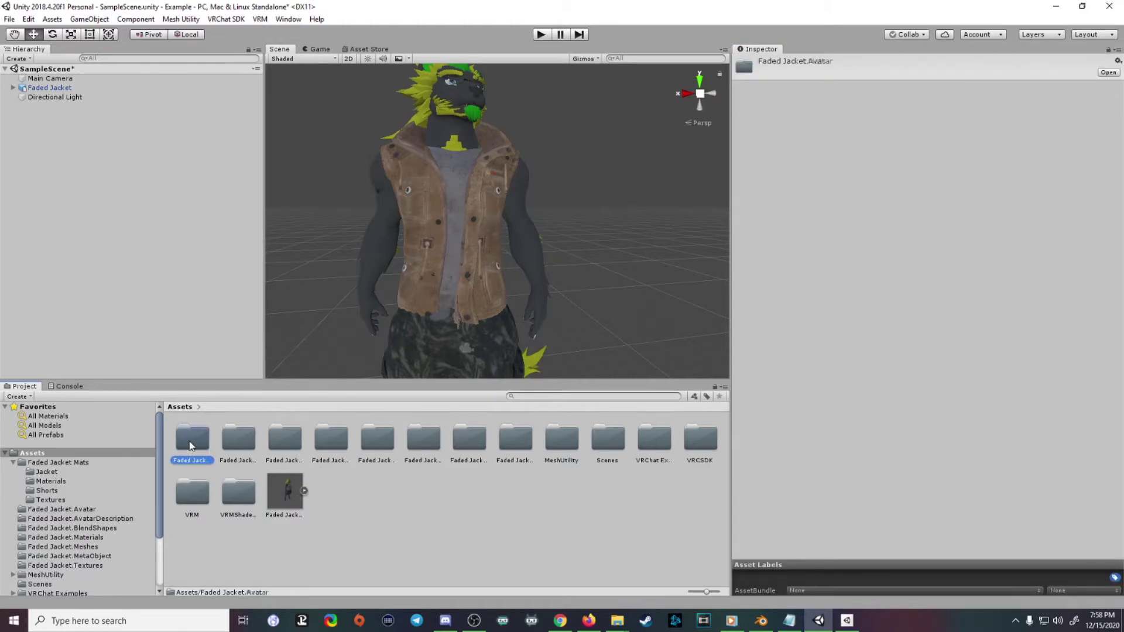
middle_drag(472, 258, 496, 291)
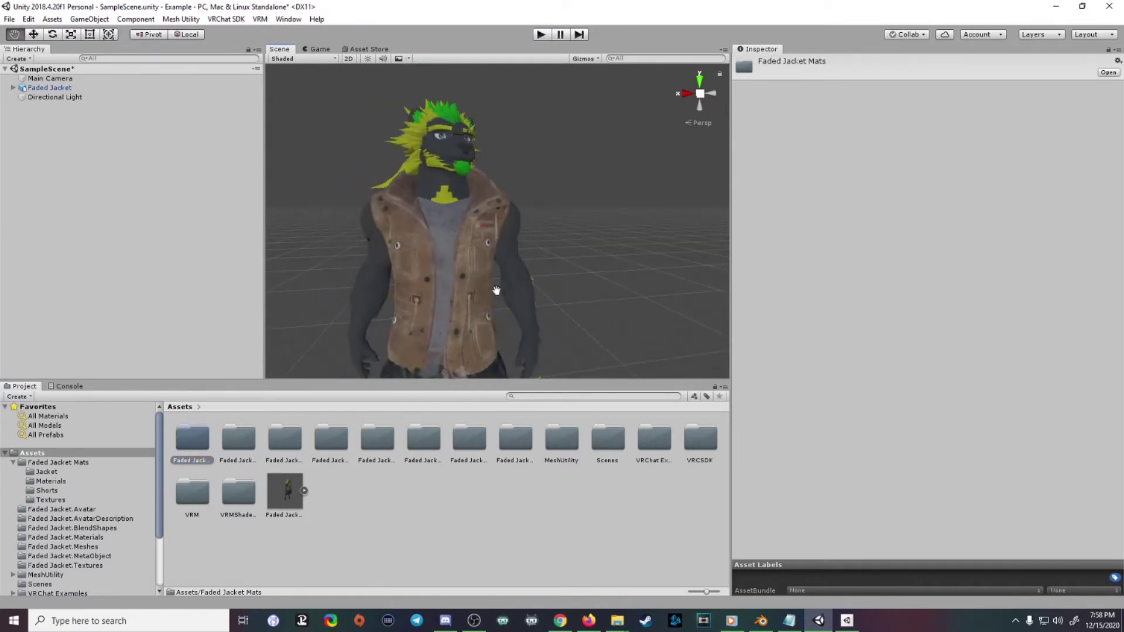
click(471, 230)
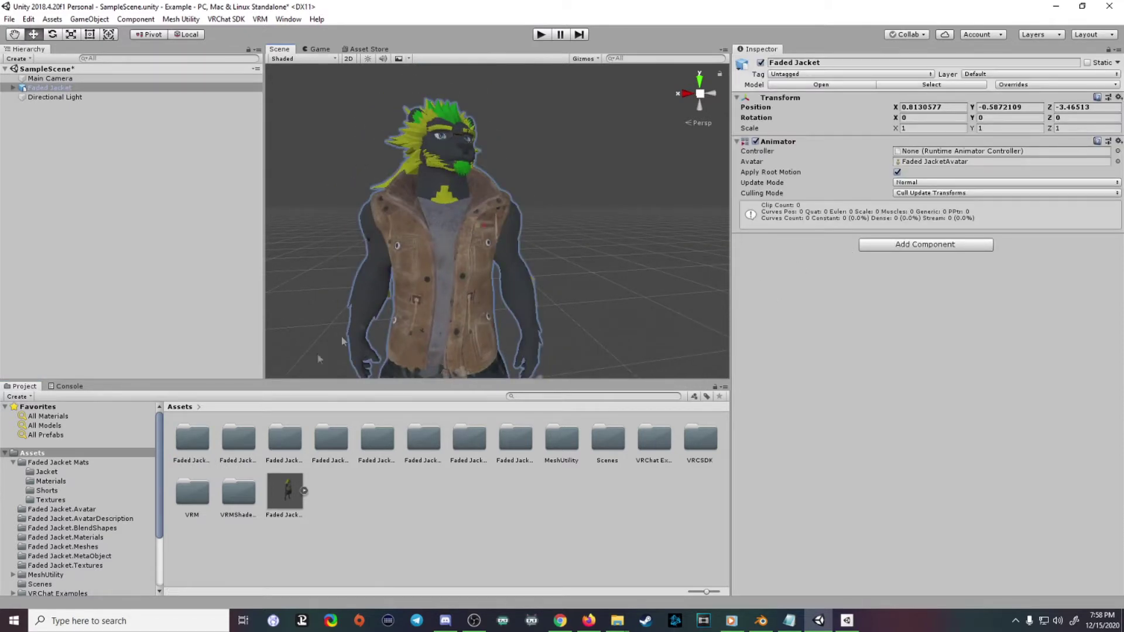
click(292, 507)
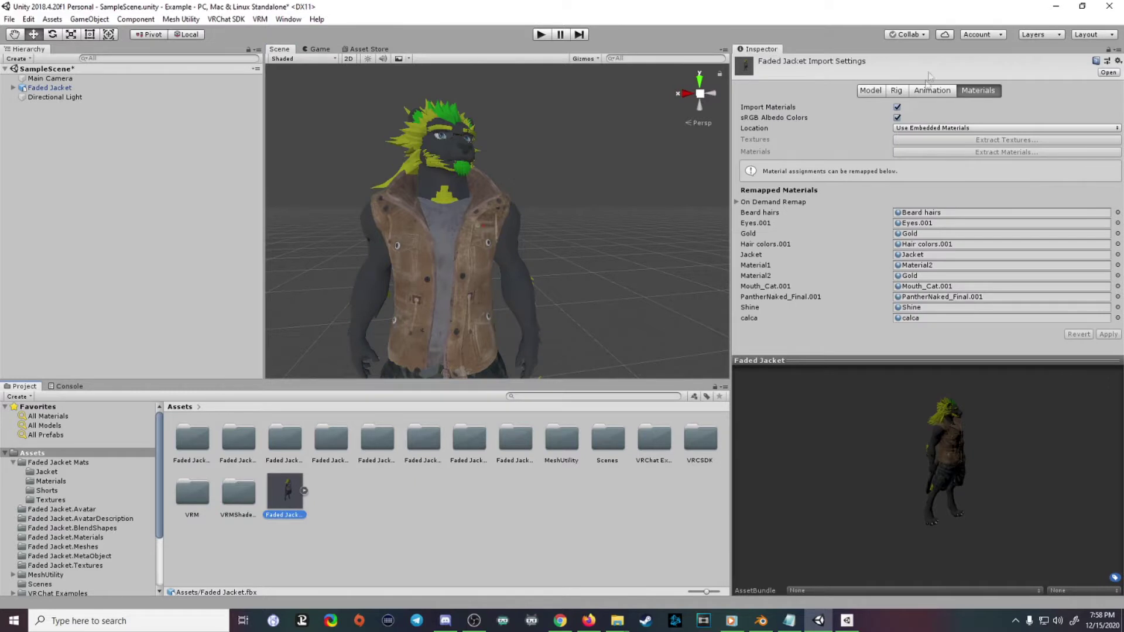
click(896, 91)
click(931, 108)
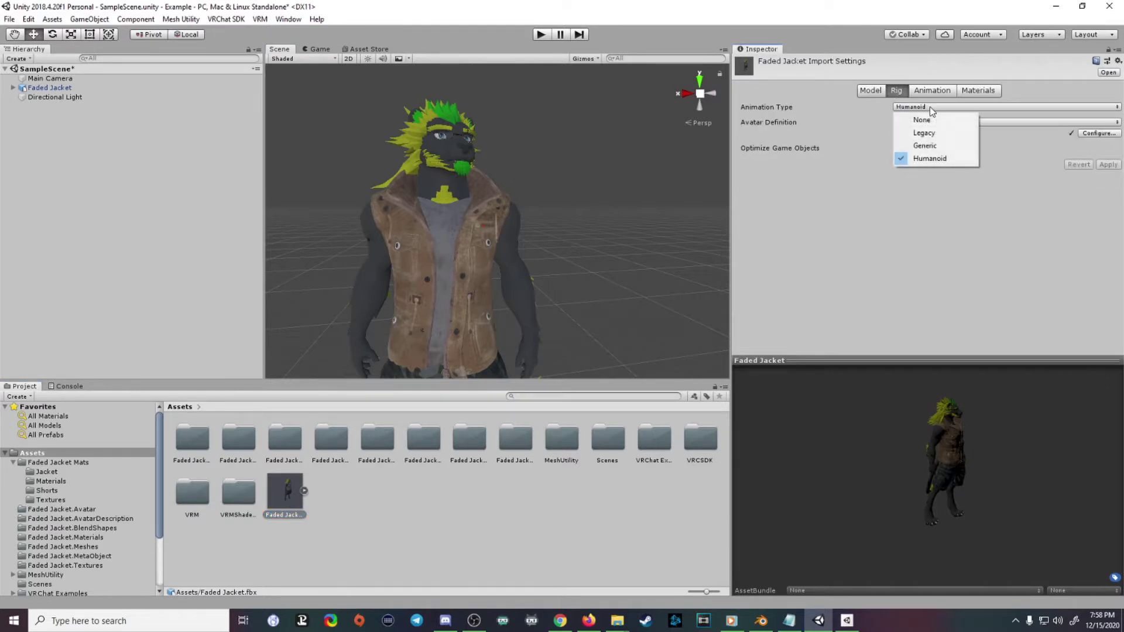
Keep Humanoid as the Animation Type and enter avatar configuration without saving the scene.
click(930, 106)
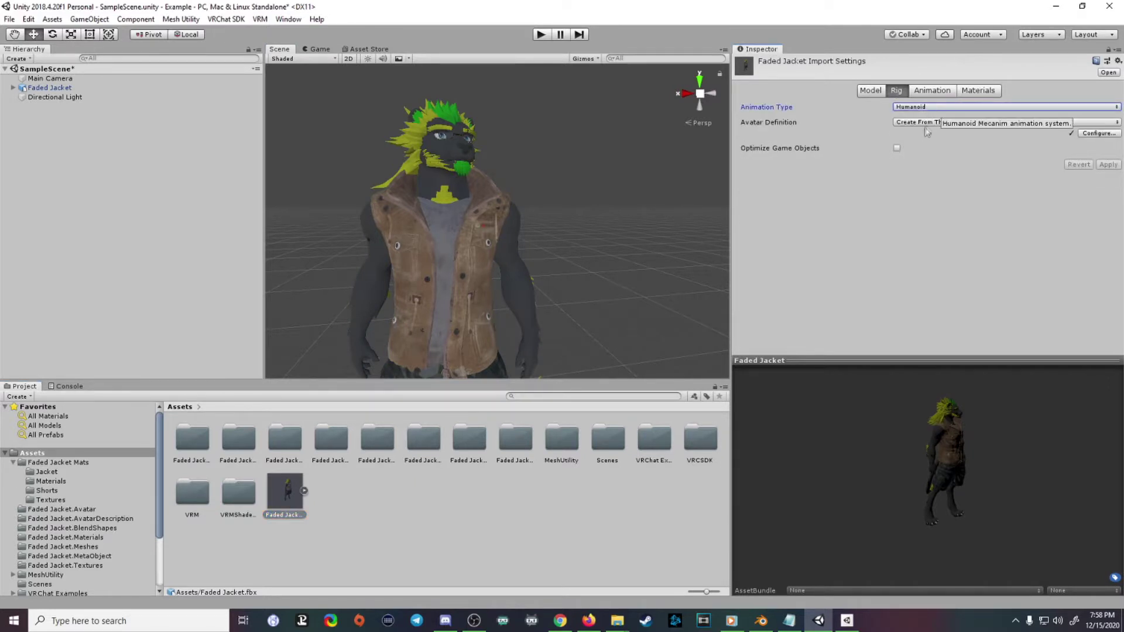
click(1098, 133)
click(595, 334)
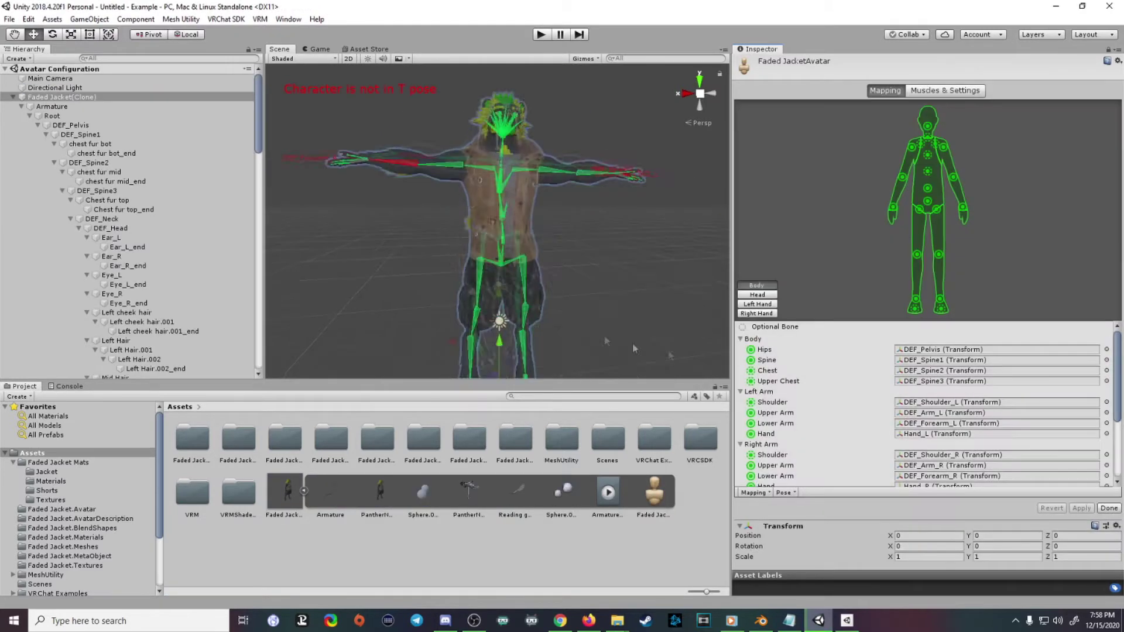
Rotate the DEF_Spine3 upper spine bone with the Rotate tool.
alt+drag(451, 191, 383, 261)
click(383, 261)
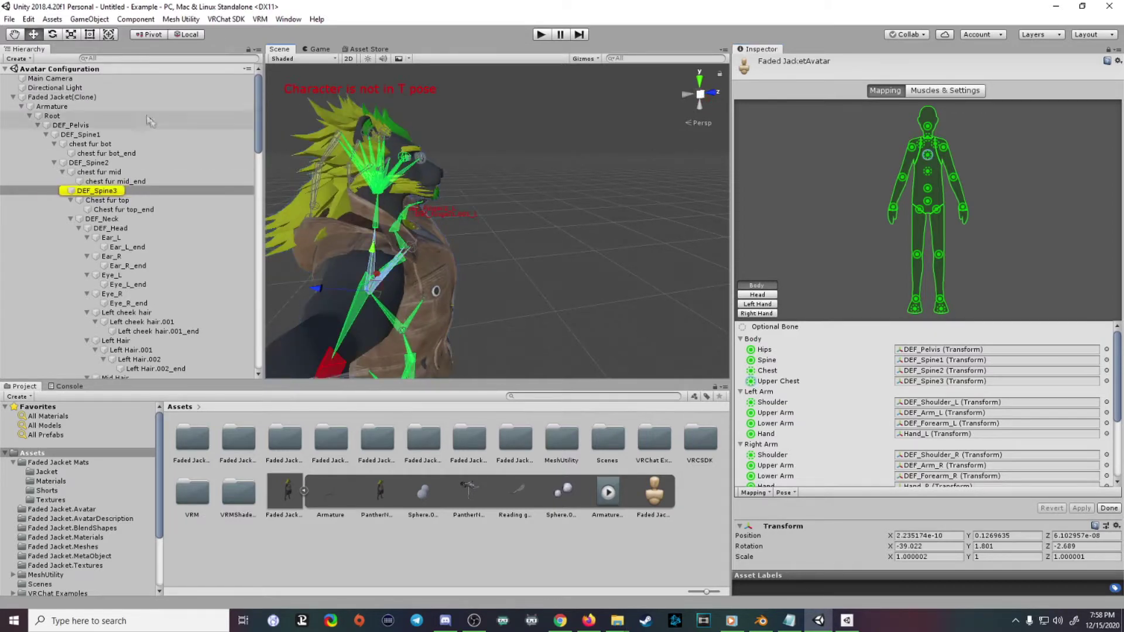
click(52, 35)
mouse_move(352, 238)
mouse_down()
mouse_move(342, 247)
mouse_move(357, 248)
mouse_up()
alt+drag(542, 226, 603, 319)
scroll(603, 320, up, 5)
mouse_move(495, 285)
alt+mouse_down()
mouse_move(455, 261)
mouse_move(503, 285)
alt+mouse_up()
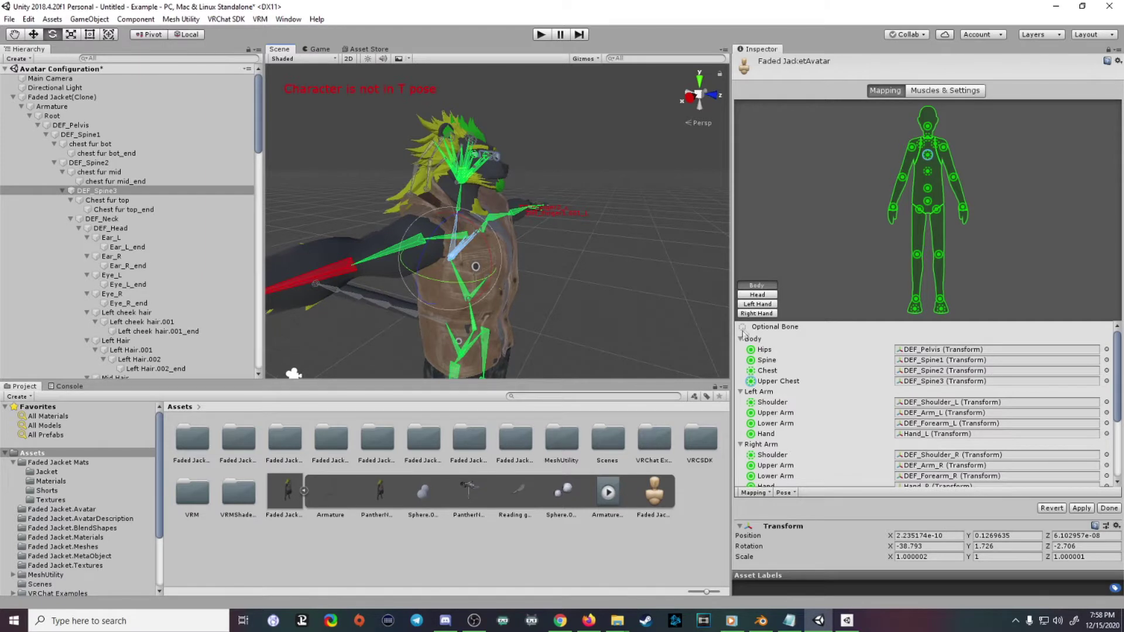
Check the Head bone mapping and Jaw slot, then apply and finish the avatar configuration.
click(757, 295)
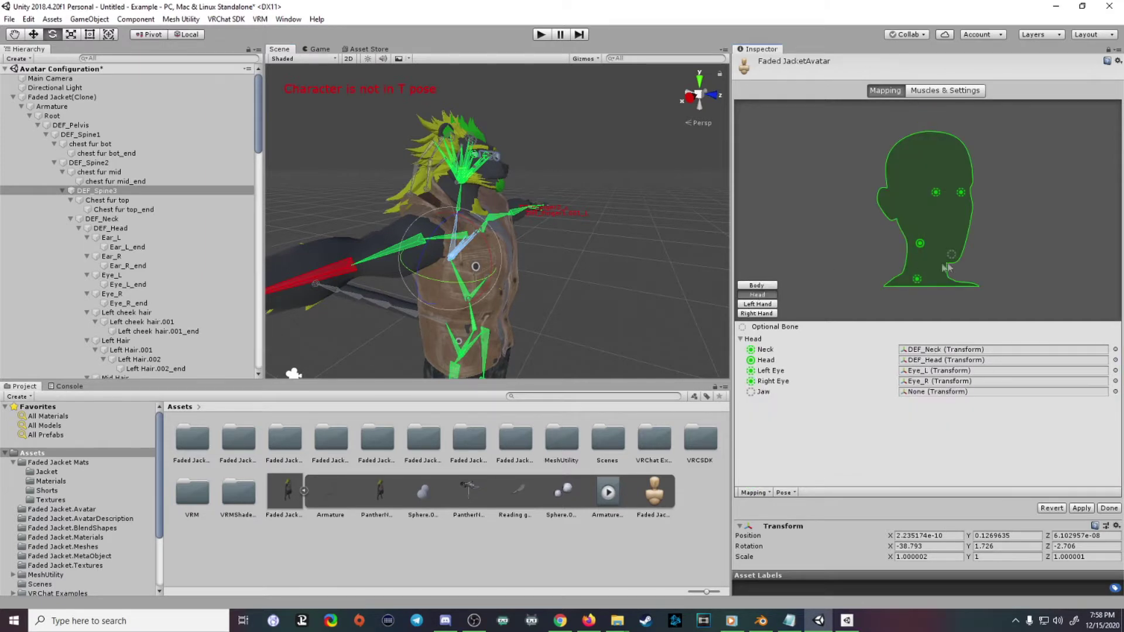
click(952, 255)
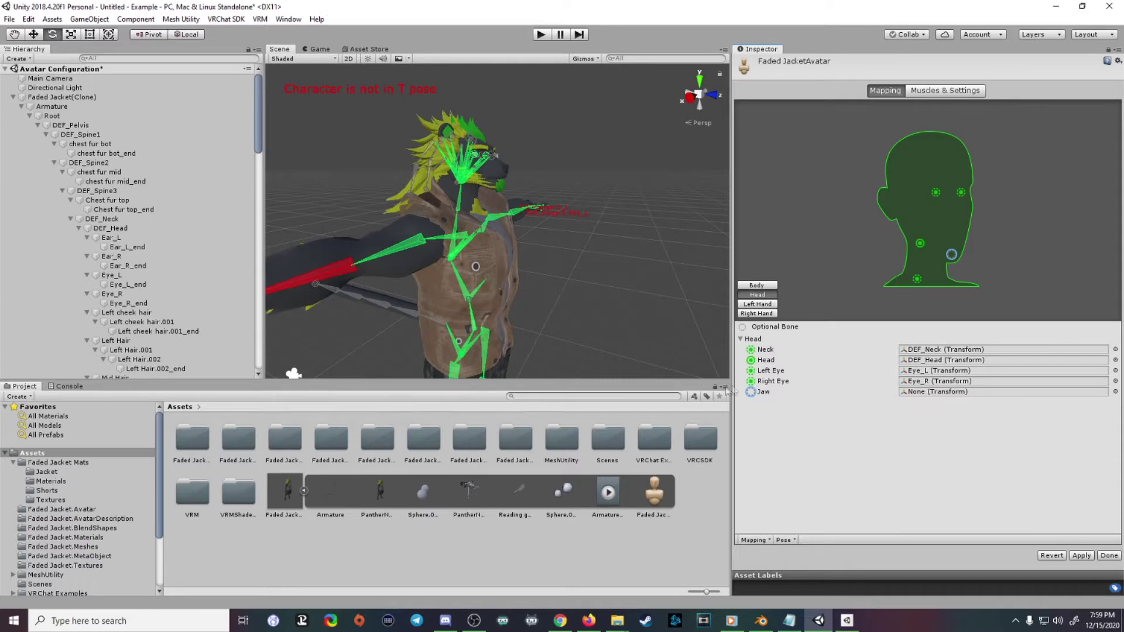
click(1081, 556)
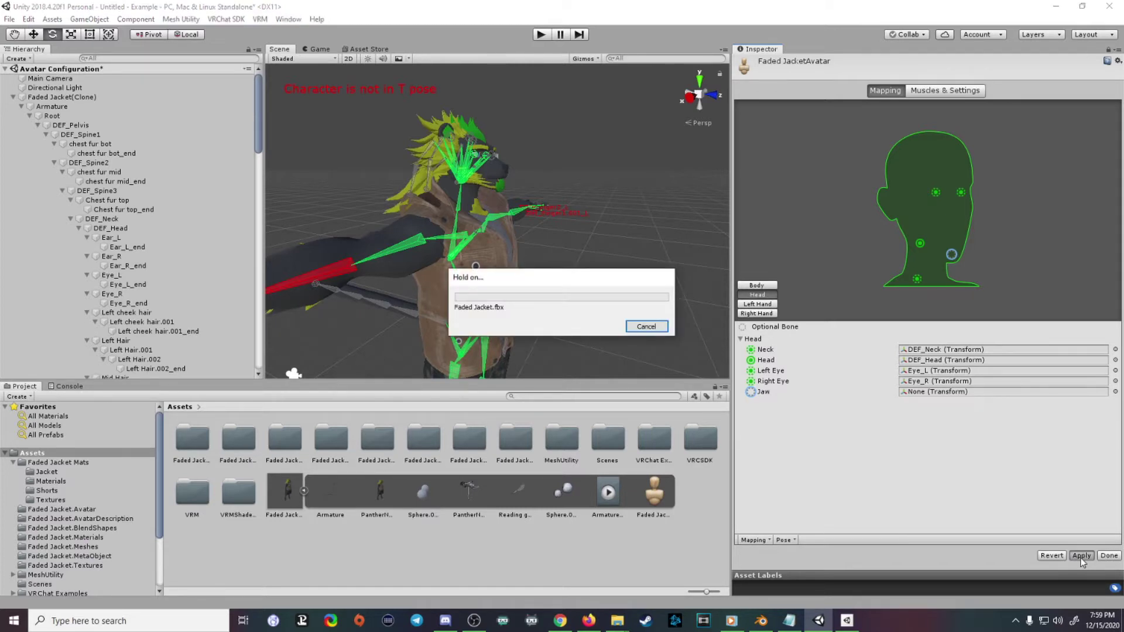
click(1109, 557)
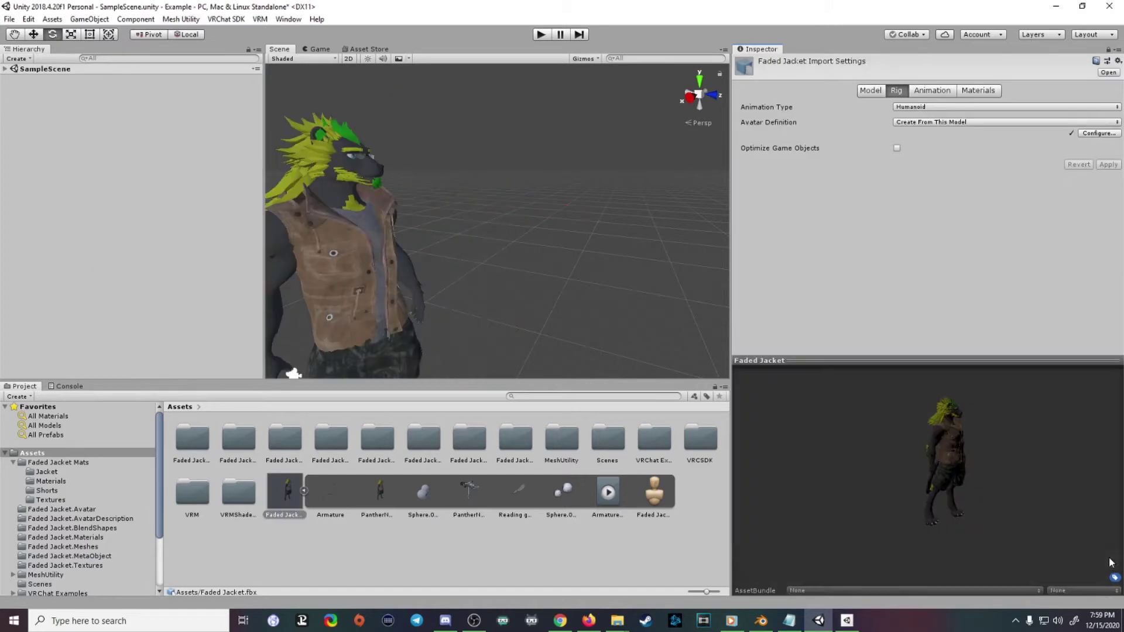
Collapse the model's sub-assets and place the Faded Jacket model into the scene again.
scroll(531, 267, down, 2)
alt+drag(559, 268, 484, 238)
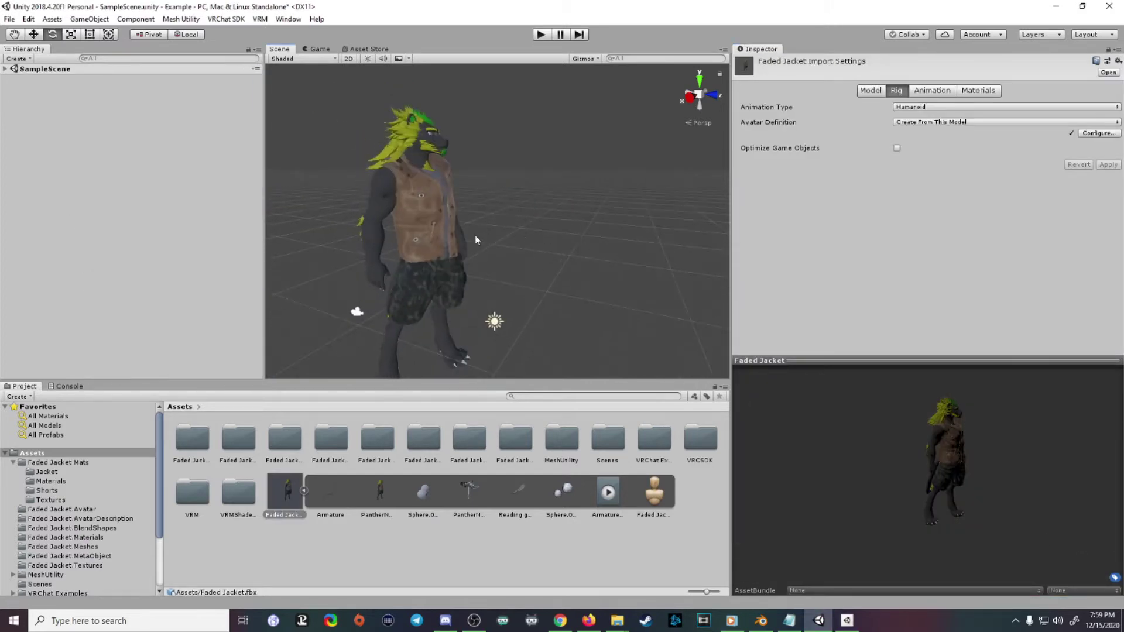
scroll(484, 239, up, 2)
click(303, 490)
drag(285, 491, 584, 267)
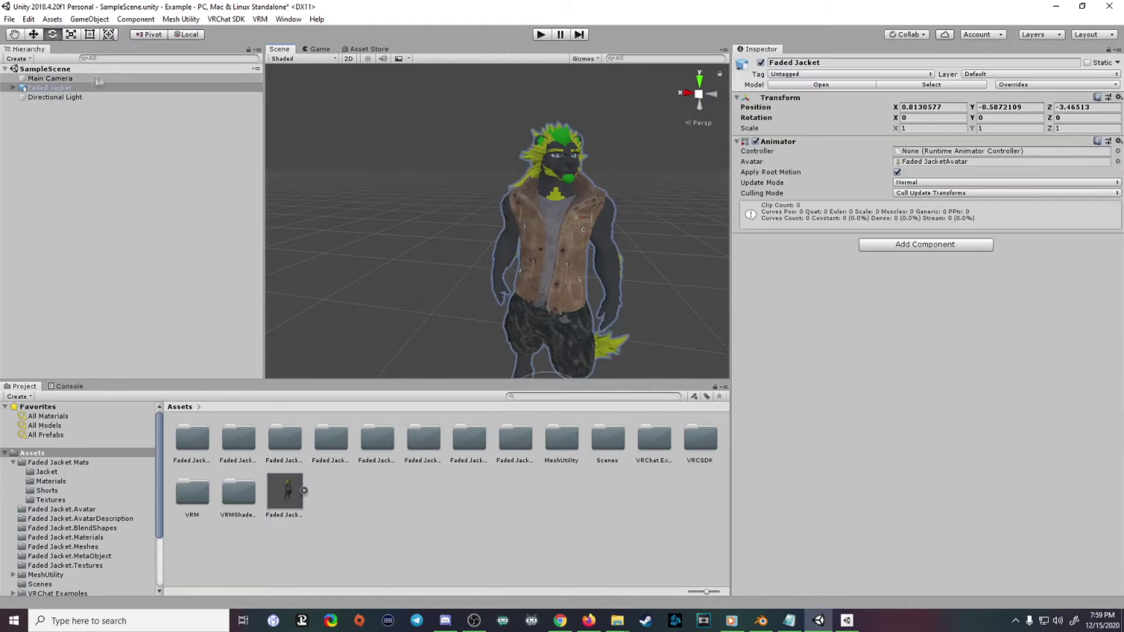
Select Faded Jacket in the Hierarchy and bring up the VRM > UniVRM-0.61.1 menu.
click(47, 87)
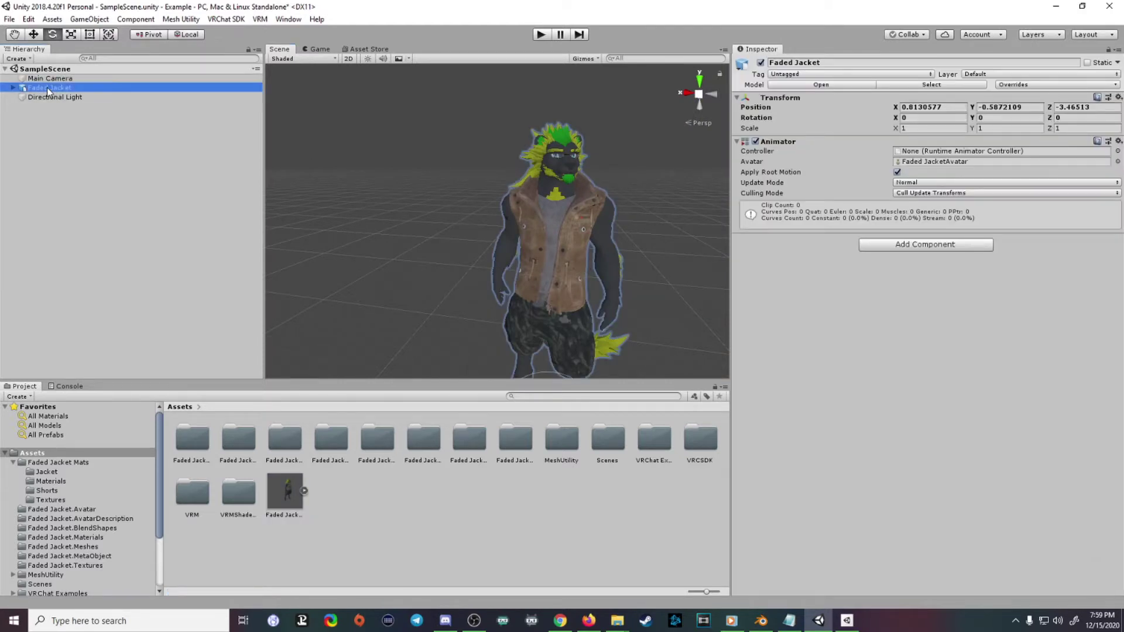
click(13, 88)
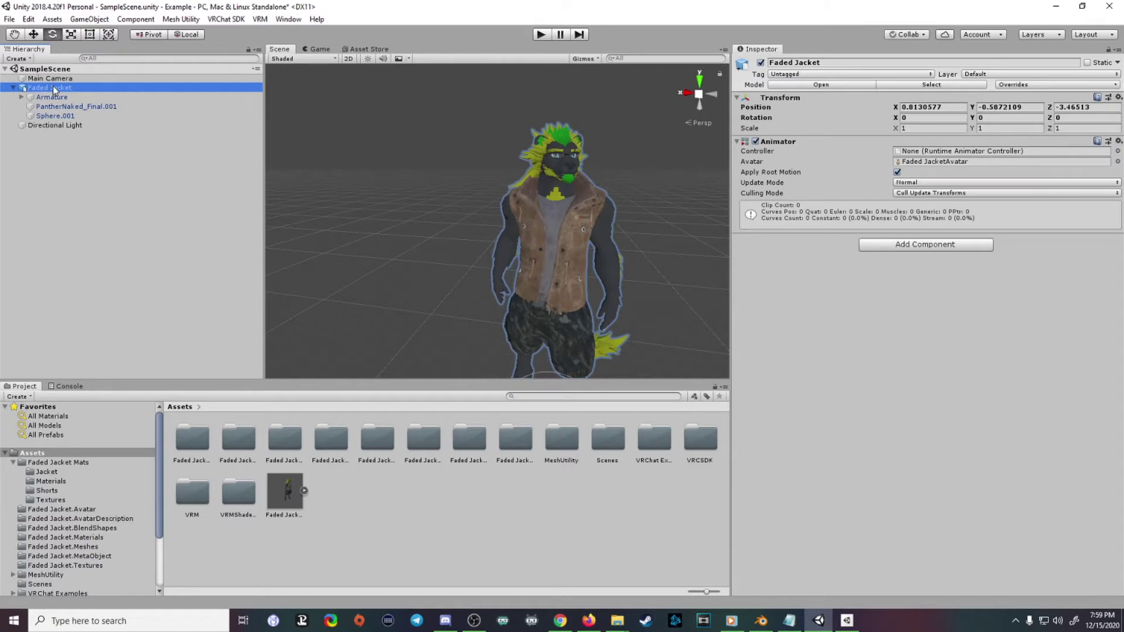
click(14, 87)
click(261, 19)
mouse_move(286, 62)
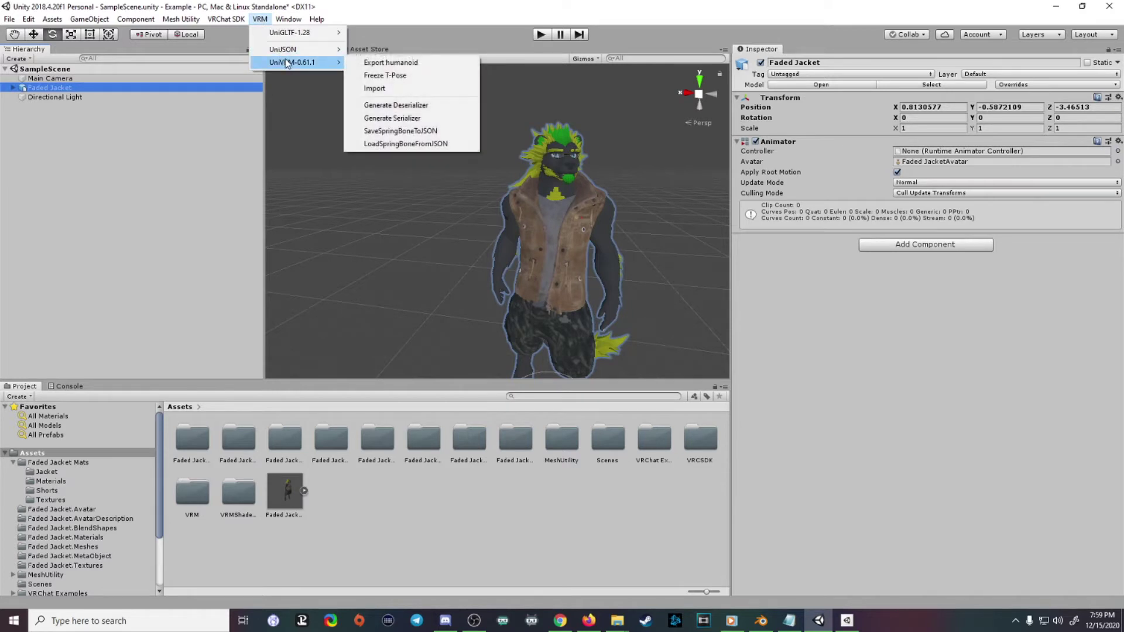
Freeze the avatar in a T-pose and move the Faded Jacket(normalized) copy aside to compare.
click(383, 76)
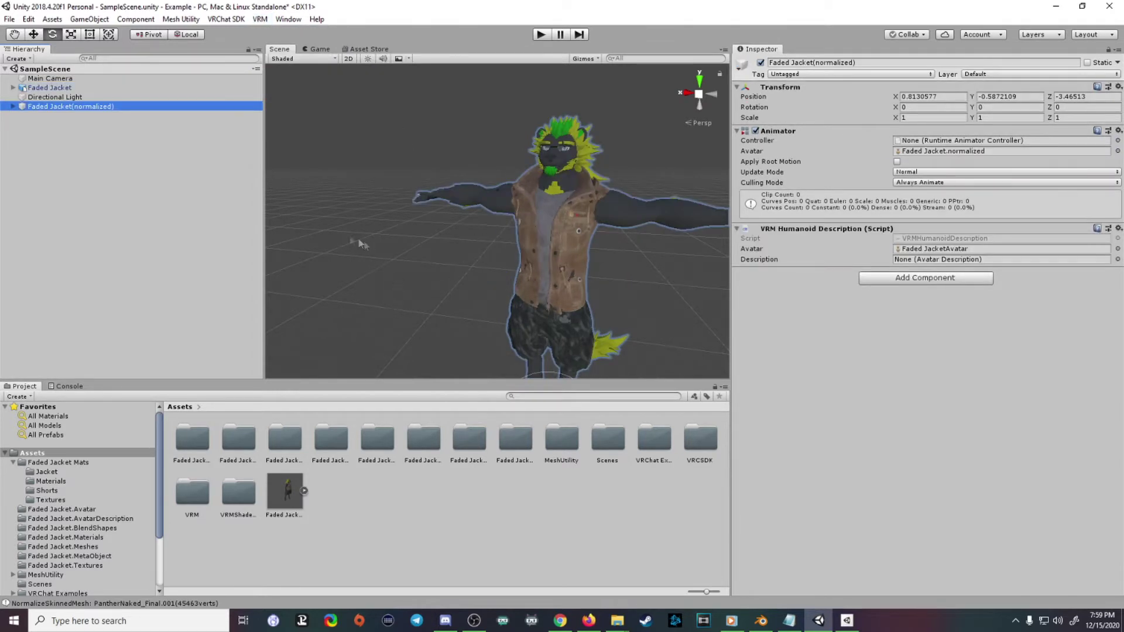
click(50, 87)
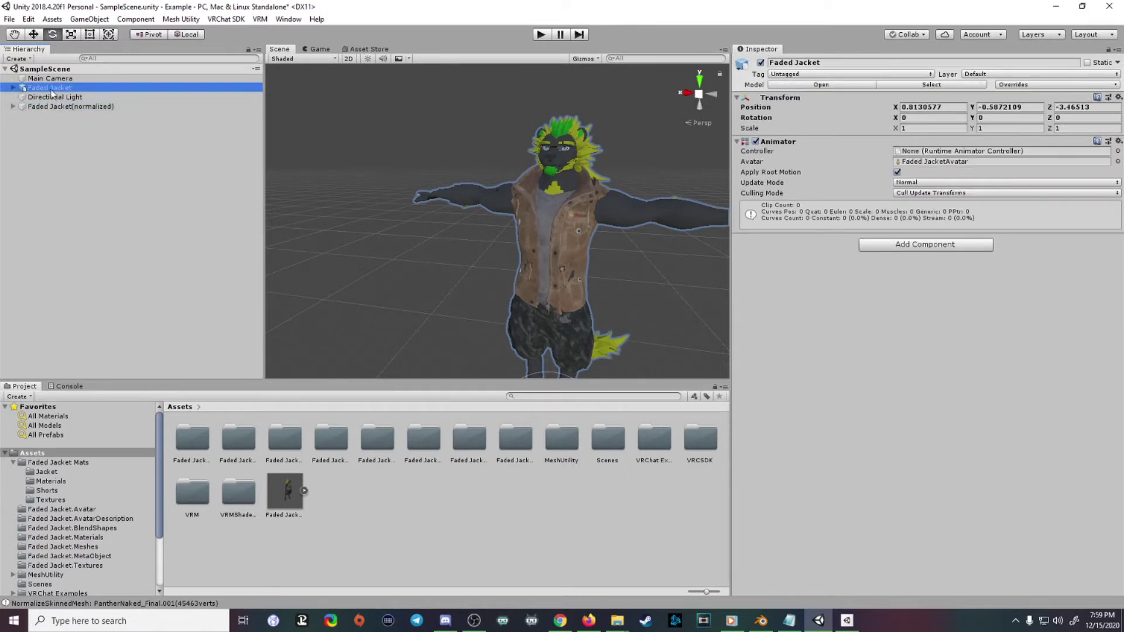
click(55, 105)
middle_drag(470, 311, 377, 154)
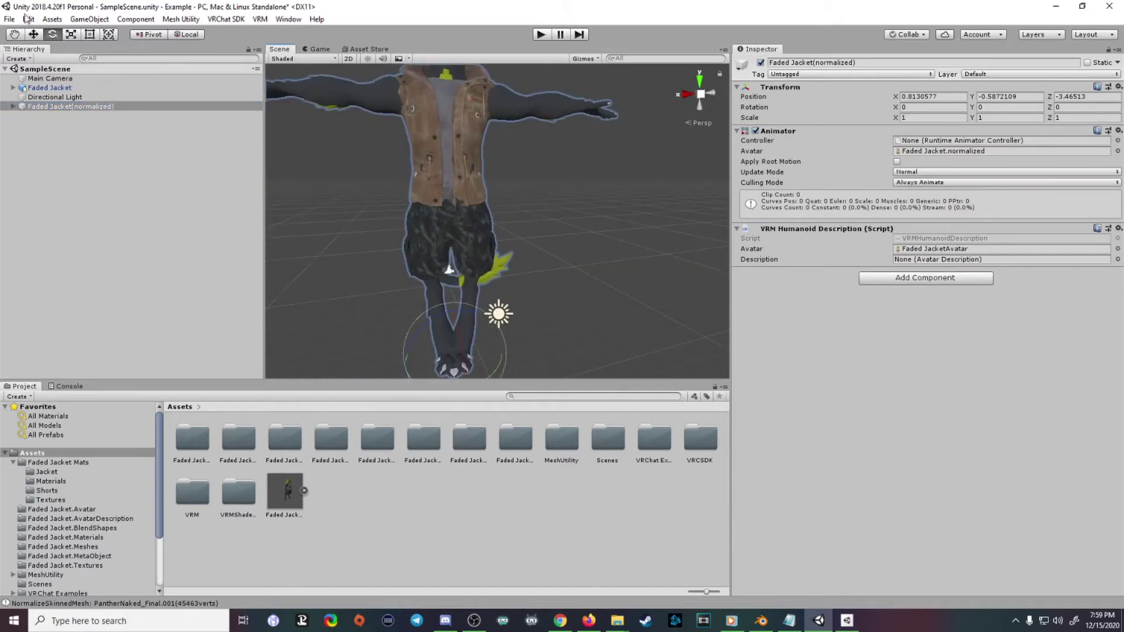
click(34, 34)
key(f)
drag(420, 324, 351, 337)
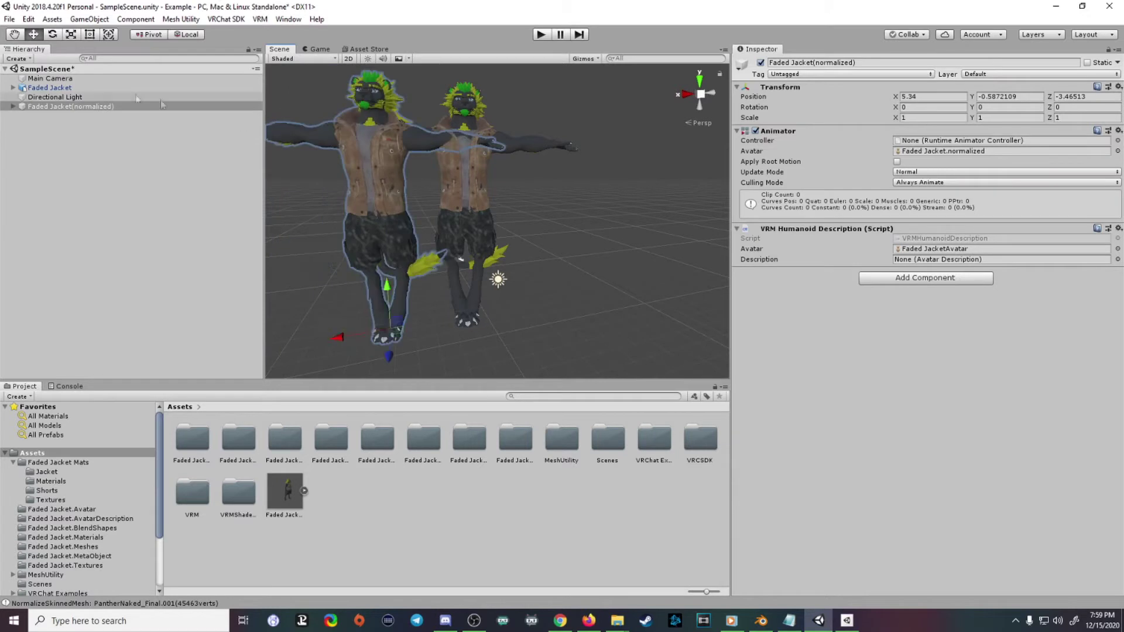
Delete the Faded Jacket(normalized) copy from the Hierarchy.
right_click(58, 107)
click(88, 170)
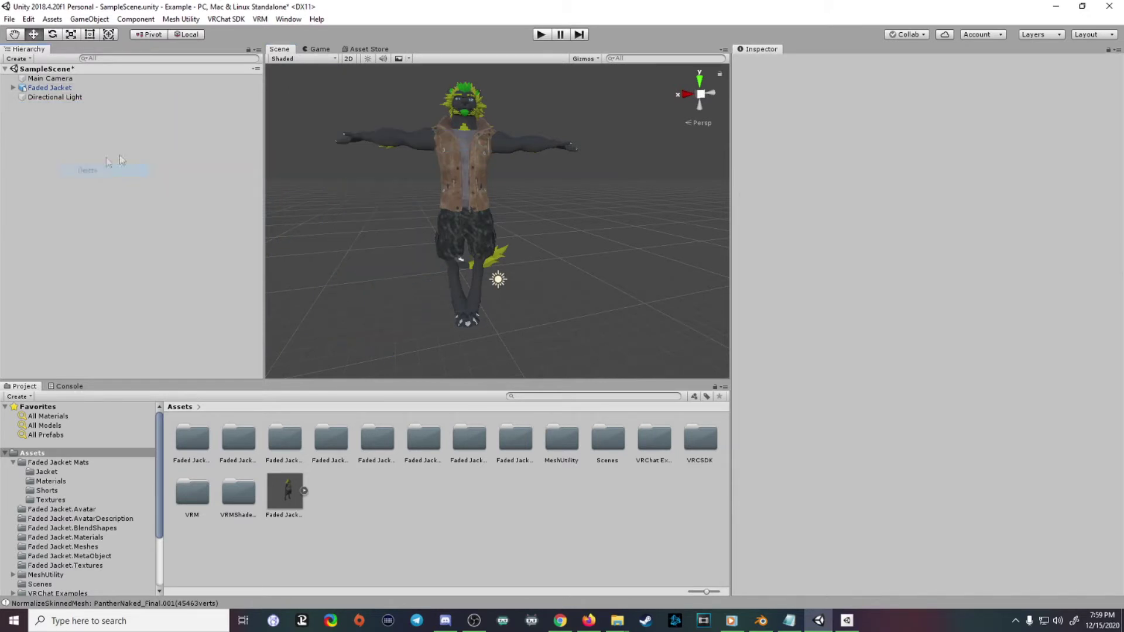
key(Up)
mouse_move(536, 178)
middle_down()
mouse_move(522, 196)
mouse_move(567, 205)
mouse_move(519, 175)
middle_up()
Set the Faded Jacket Transform Position to 0, 0, 0.
click(920, 109)
text(0)
key(Tab)
text(0)
key(Tab)
text(0)
key(Tab)
key(Tab)
key(Tab)
key(Tab)
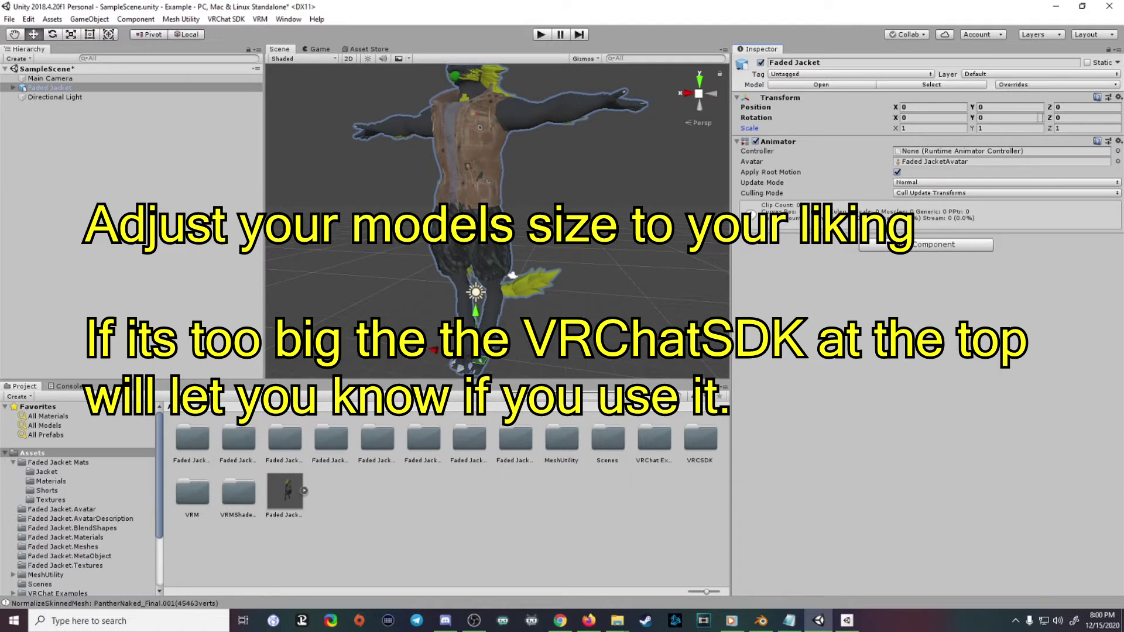
Set the Transform Scale to 0.1 on X, Y and Z.
click(938, 126)
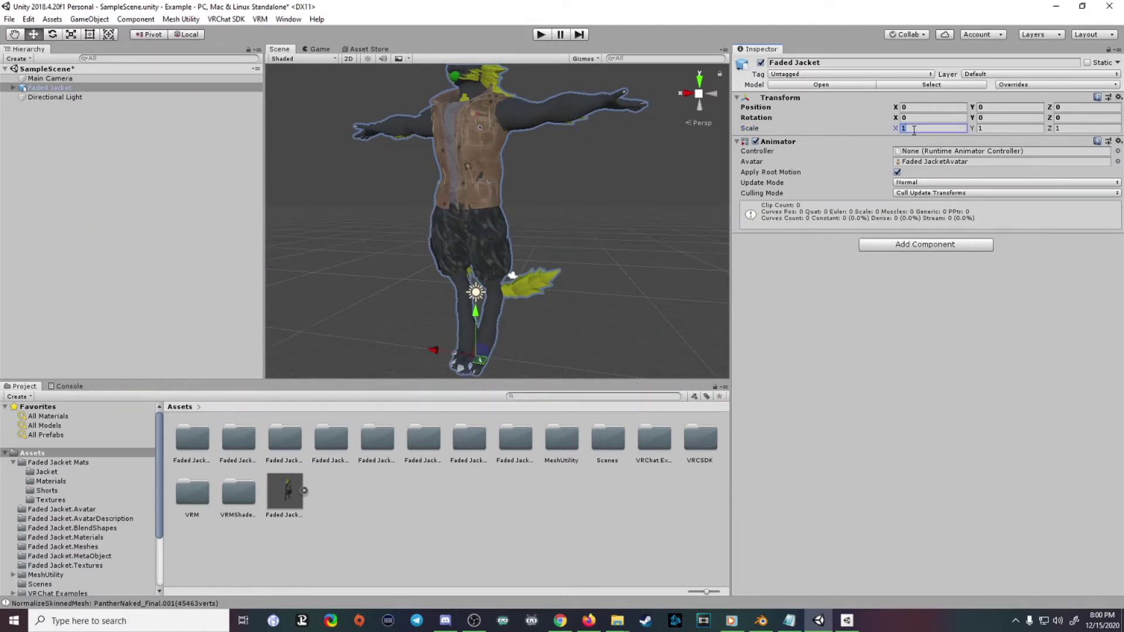
text(.1)
key(Tab)
text(.1)
key(Tab)
text(.1)
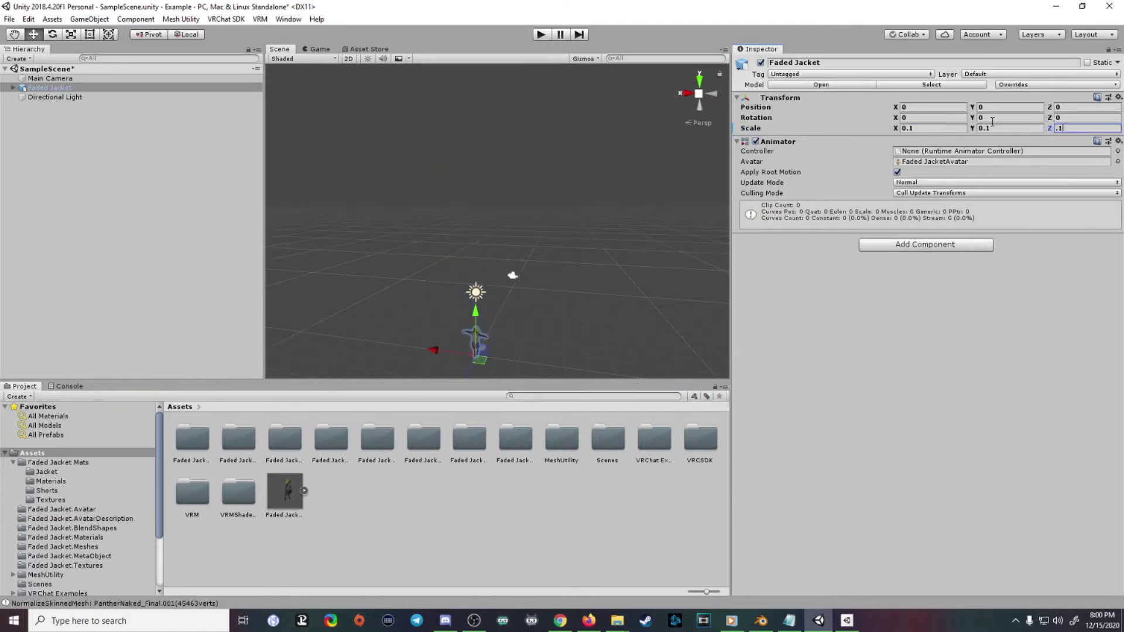
key(Return)
Frame the shrunken Faded Jacket avatar in the Scene view and select it.
key(f)
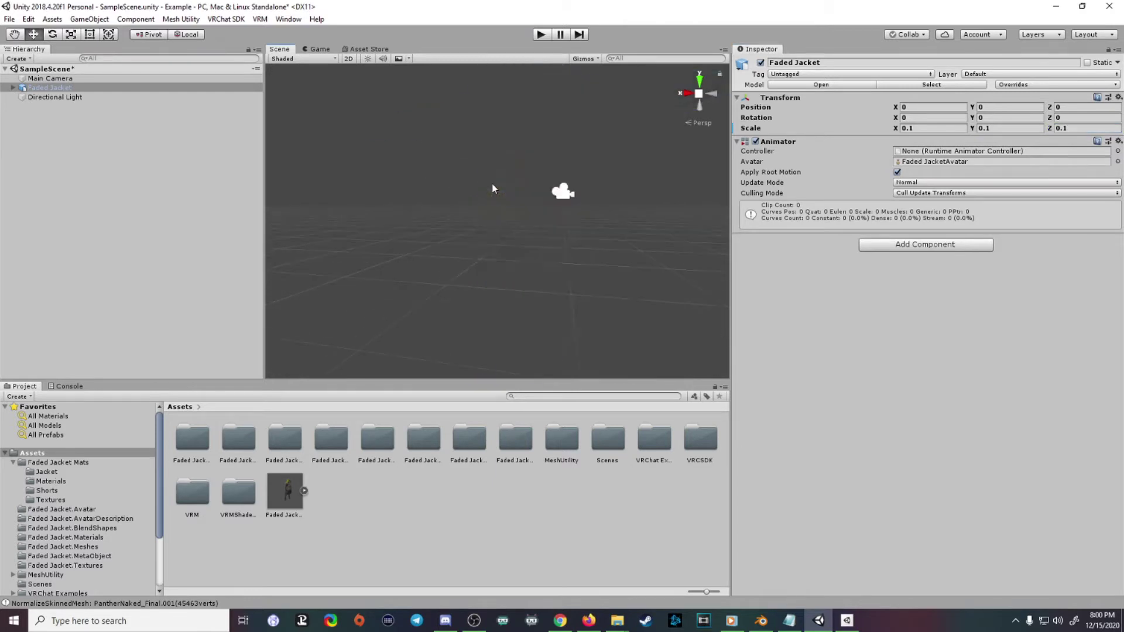
middle_drag(446, 156, 530, 177)
key(f)
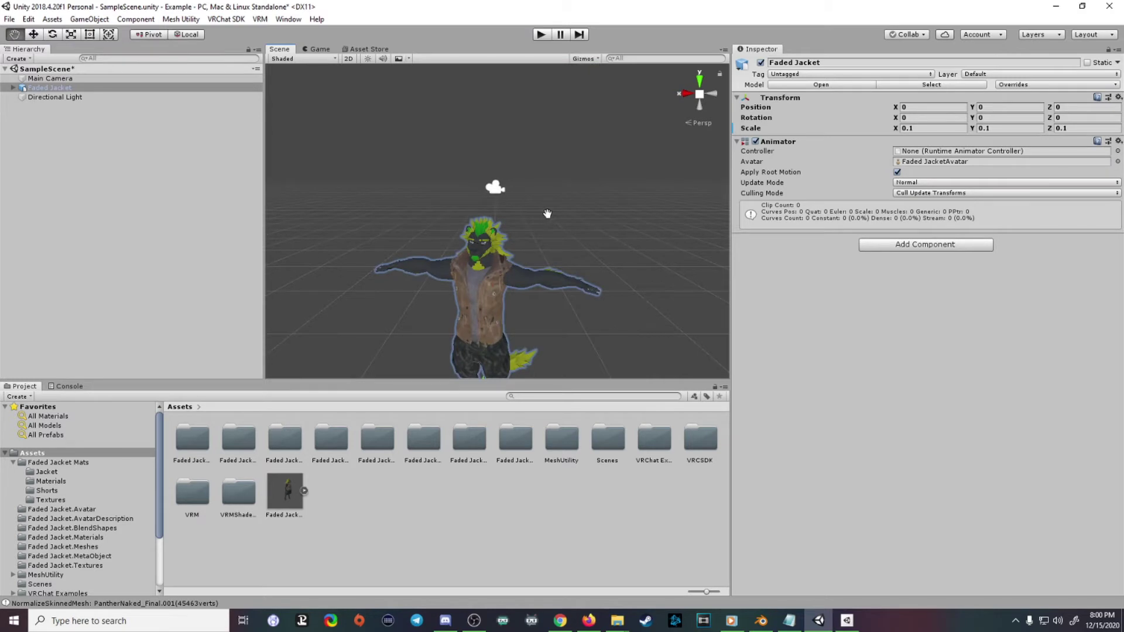
scroll(549, 201, up, 3)
scroll(549, 202, down, 2)
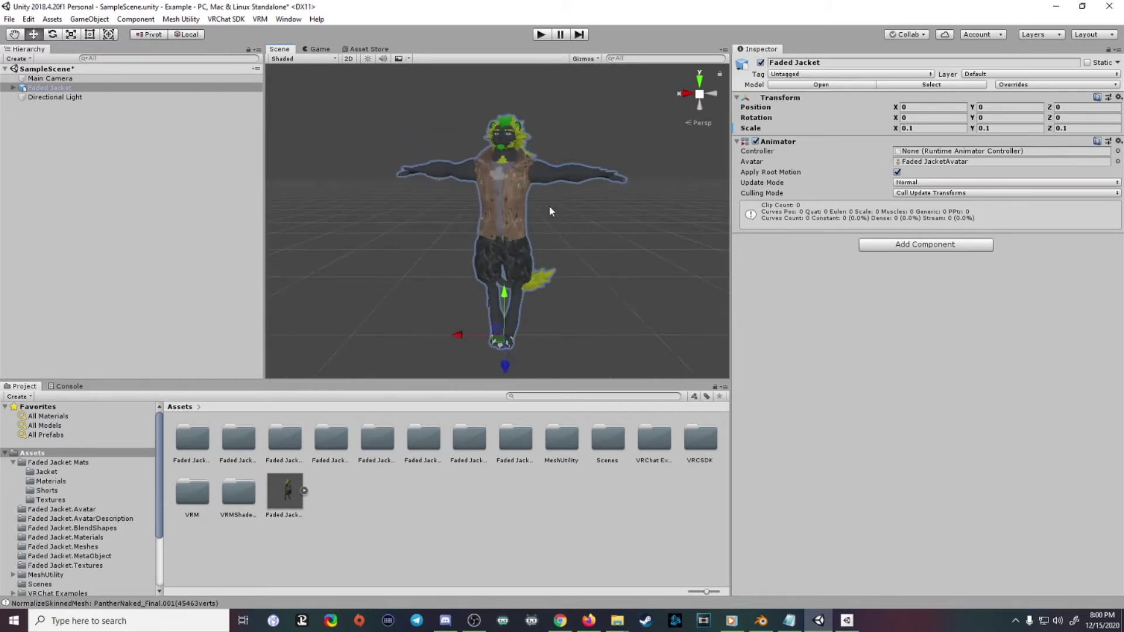
scroll(549, 206, up, 4)
click(87, 88)
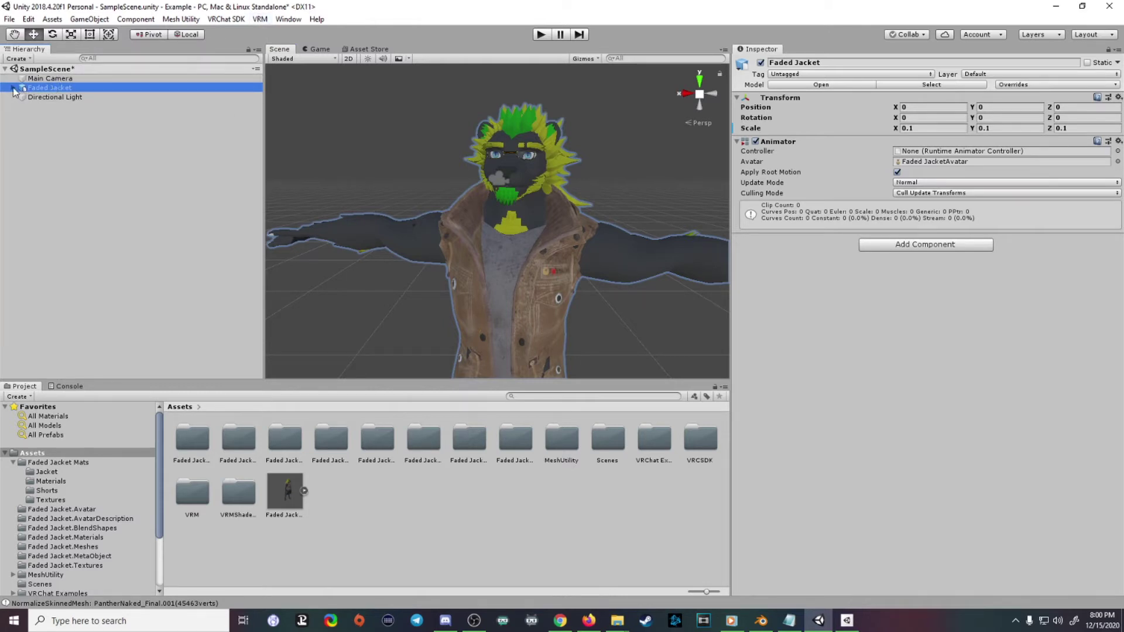
Try adding a second Animator to Faded Jacket and dismiss the duplicate component warning.
click(260, 18)
mouse_move(281, 54)
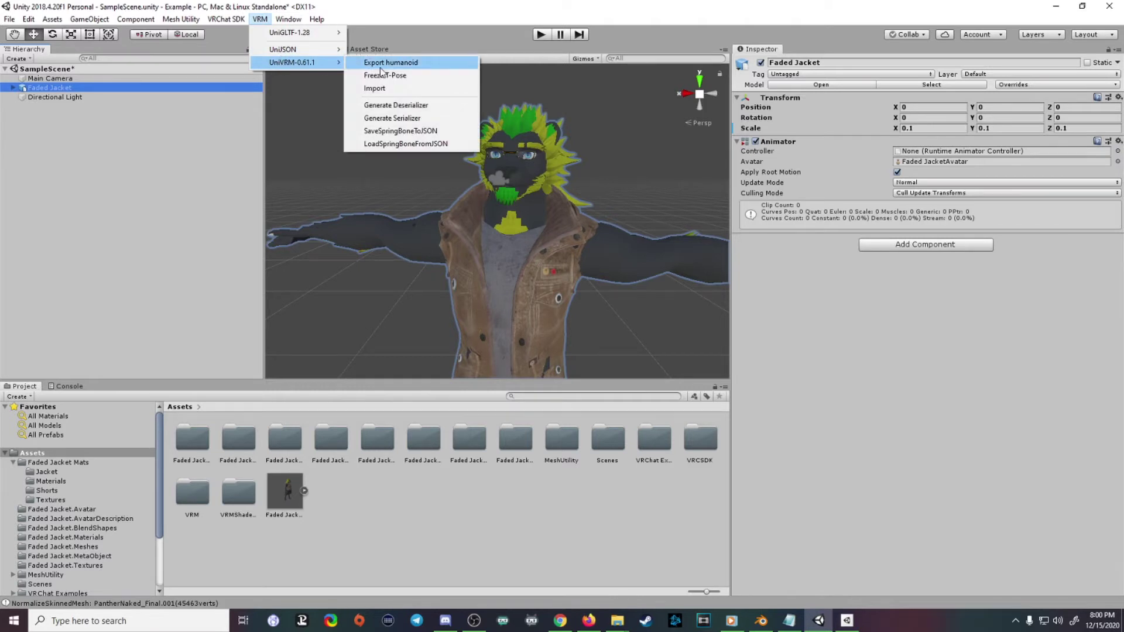
click(764, 337)
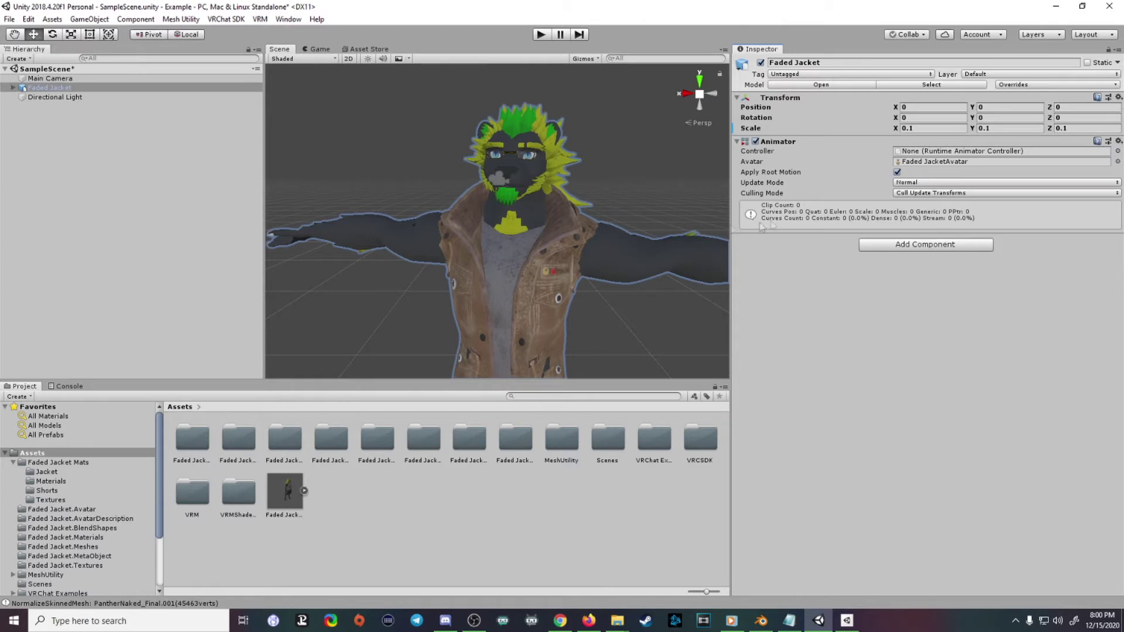
click(874, 245)
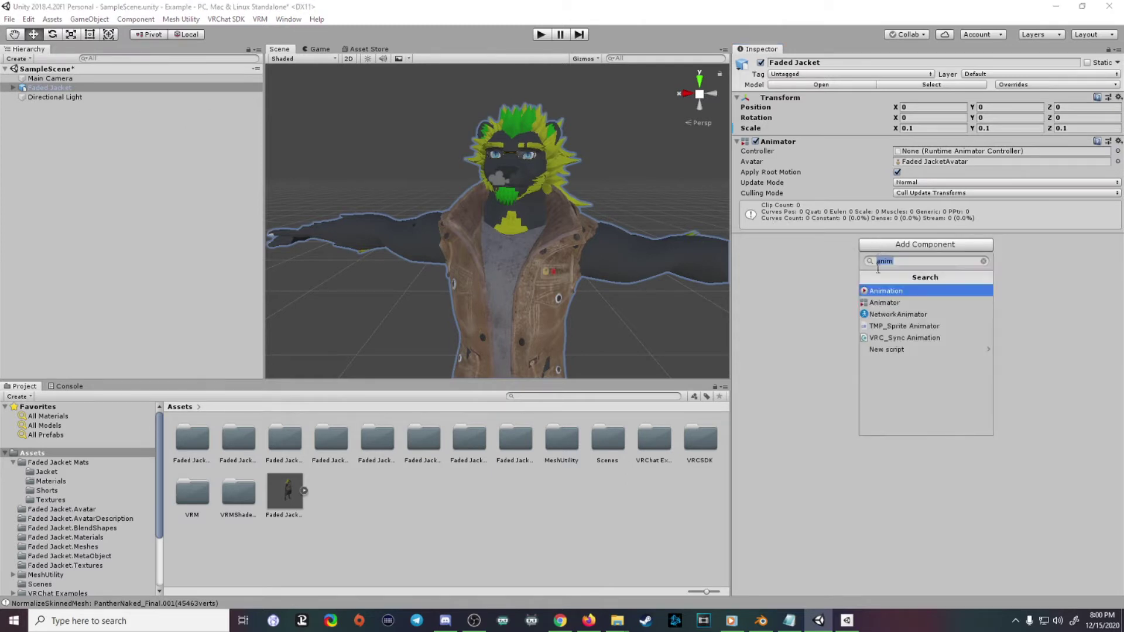
click(882, 303)
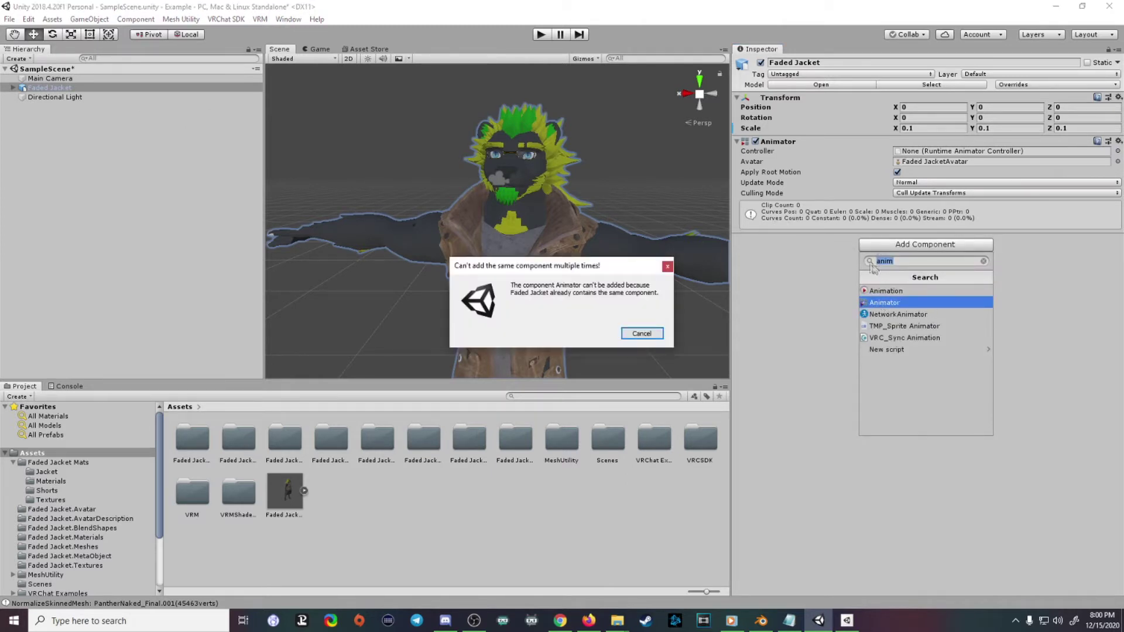
click(668, 268)
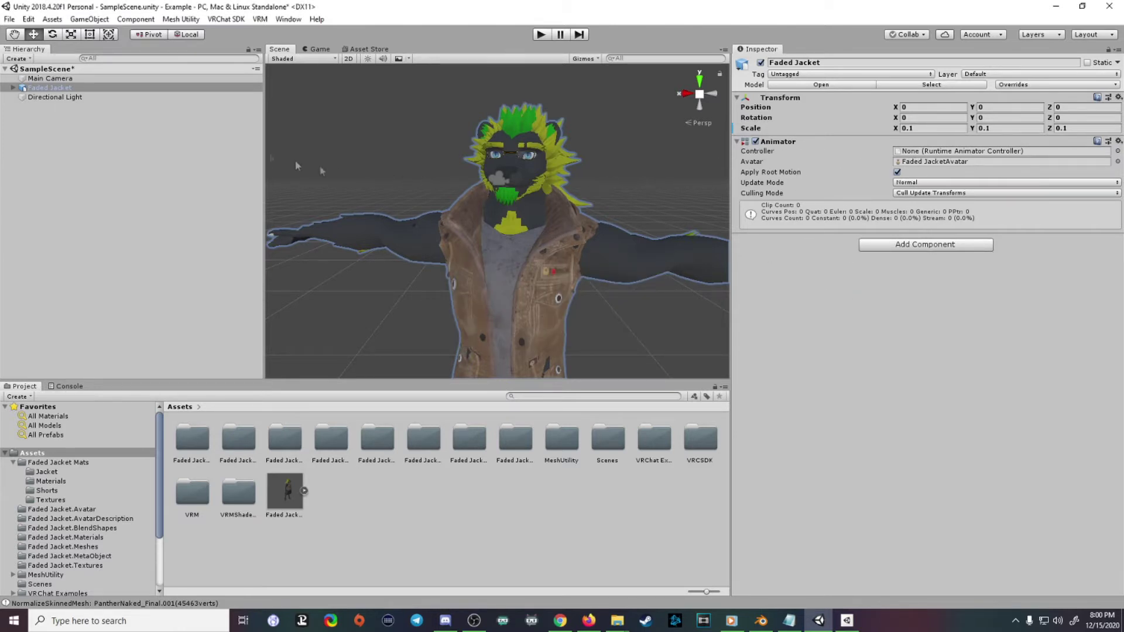
Choose VRM > UniVRM-0.61.1 > Export humanoid to bring up the VRM export settings.
click(260, 19)
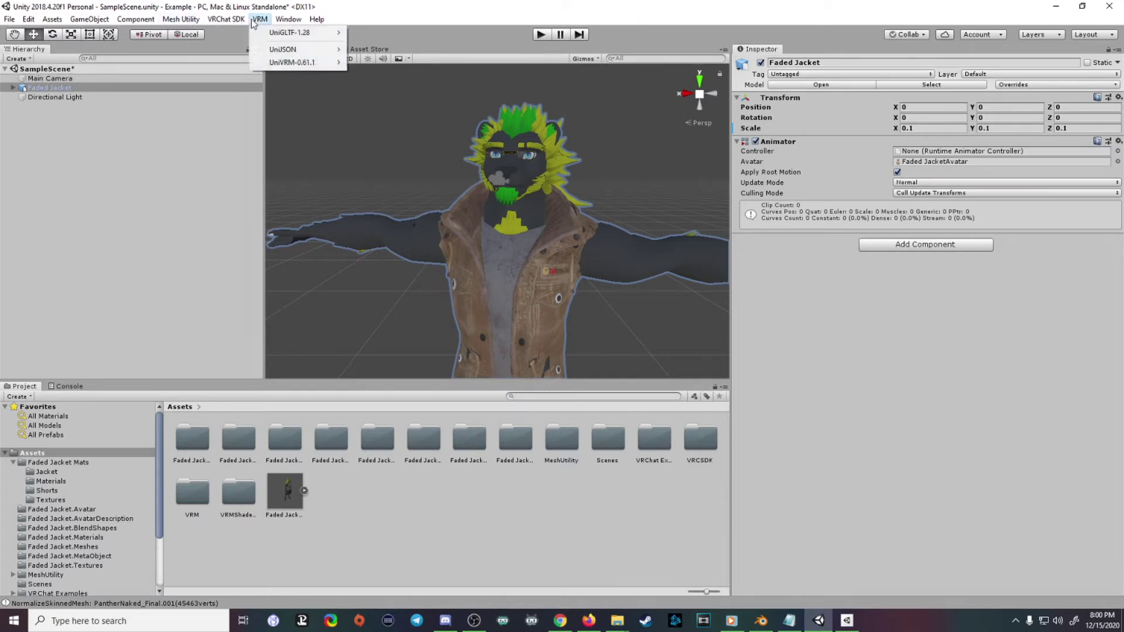
mouse_move(278, 63)
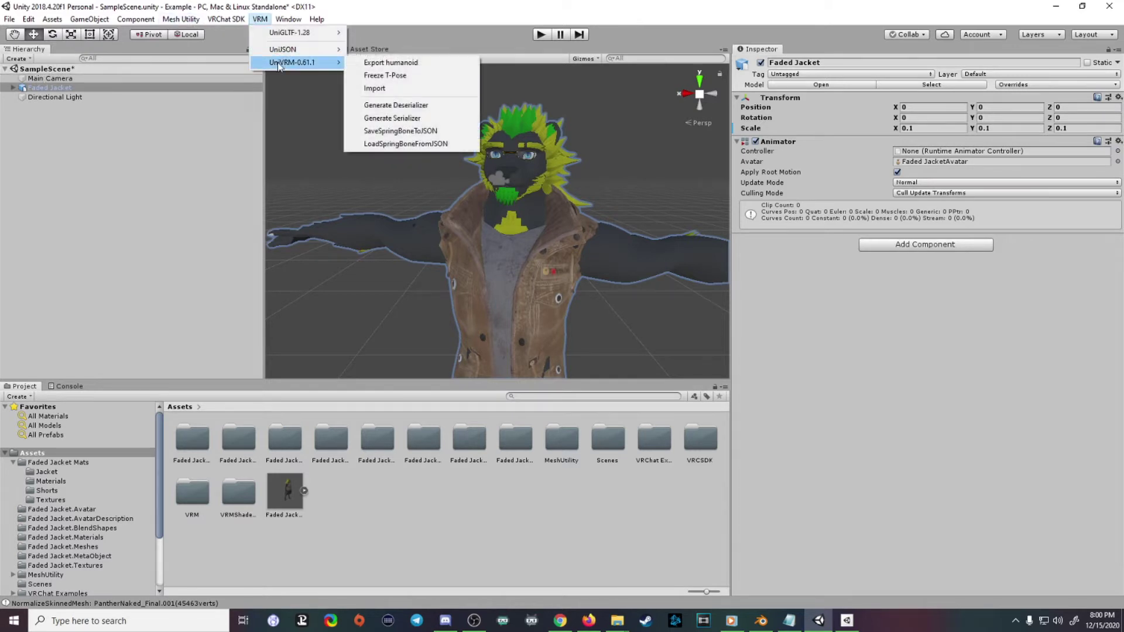
click(391, 63)
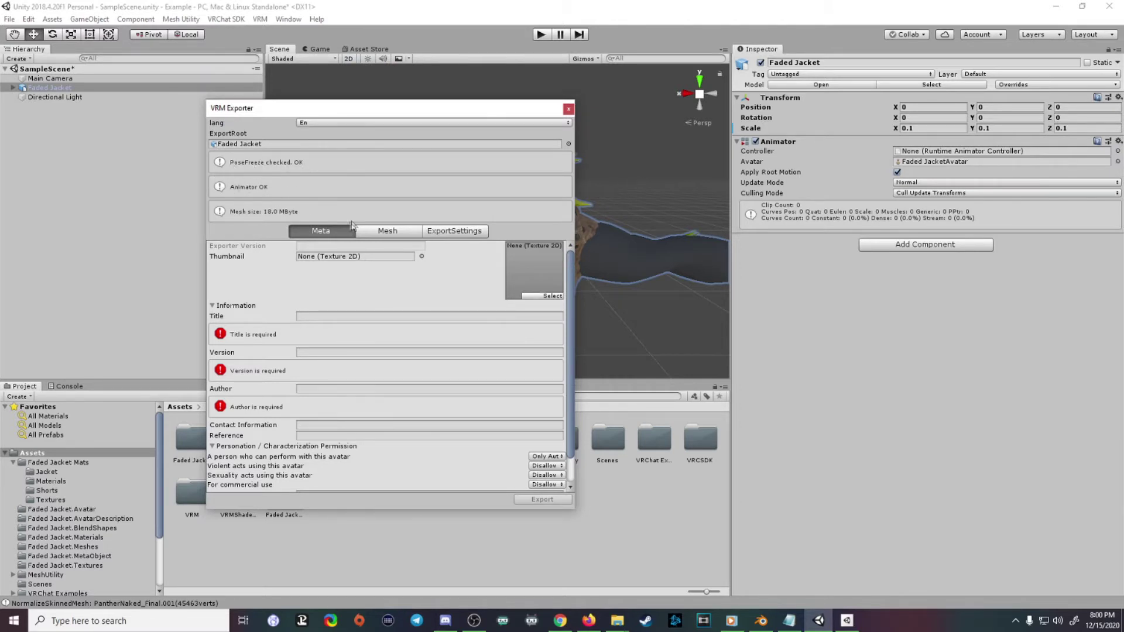
Enter title Faded Jacket, version 1 and the author name, then export as Faded Jacket.vrm.
click(317, 317)
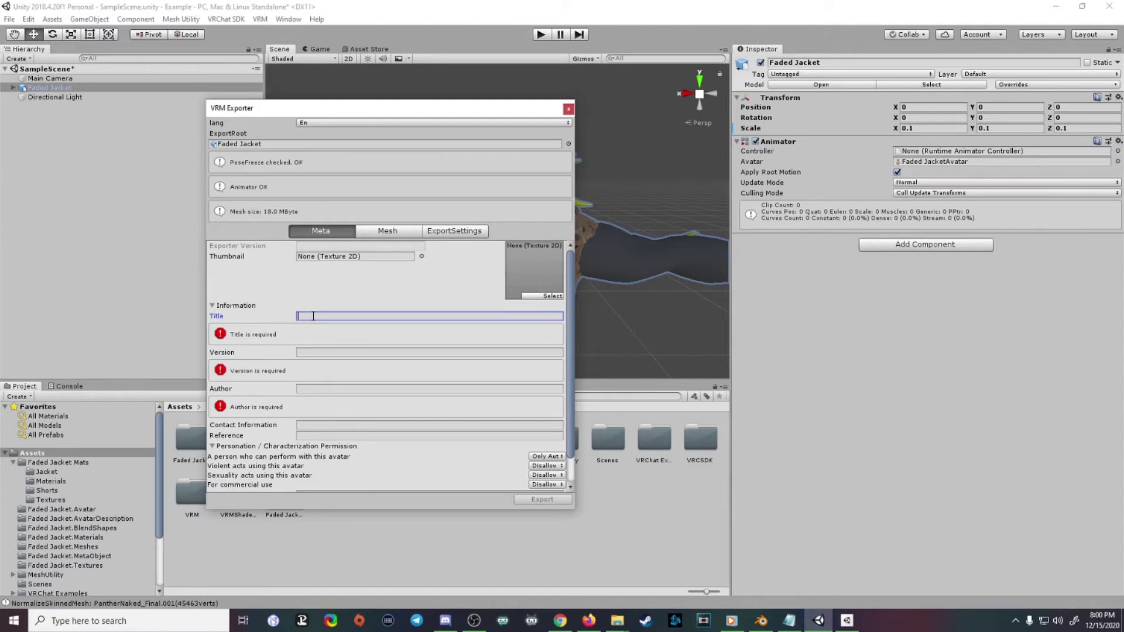
text(Faded Jacket)
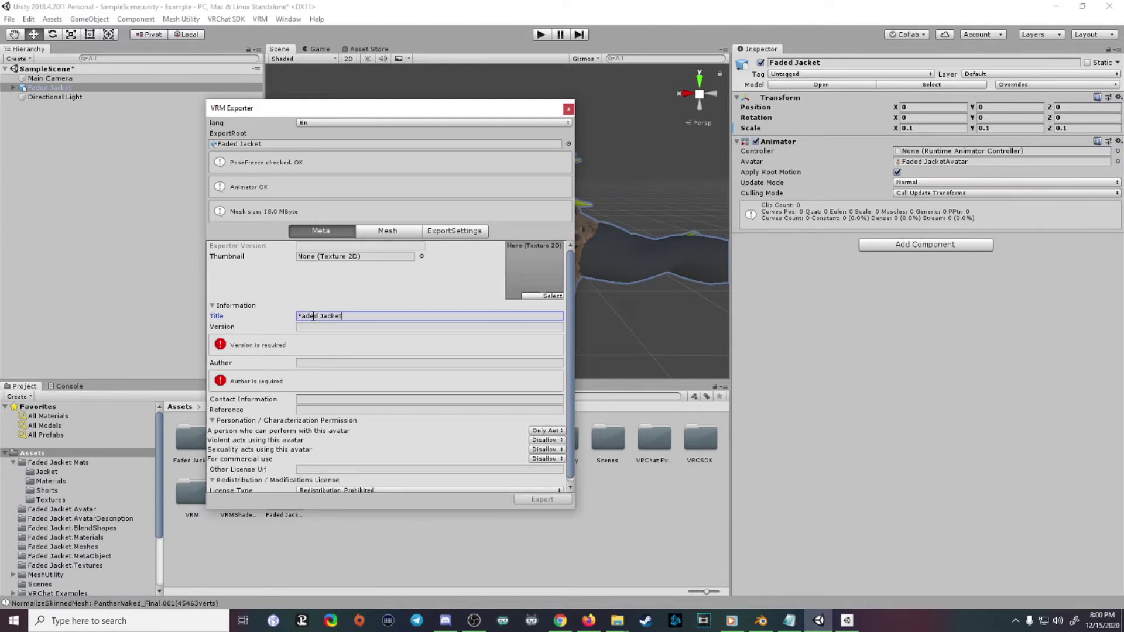
key(Tab)
key(Tab)
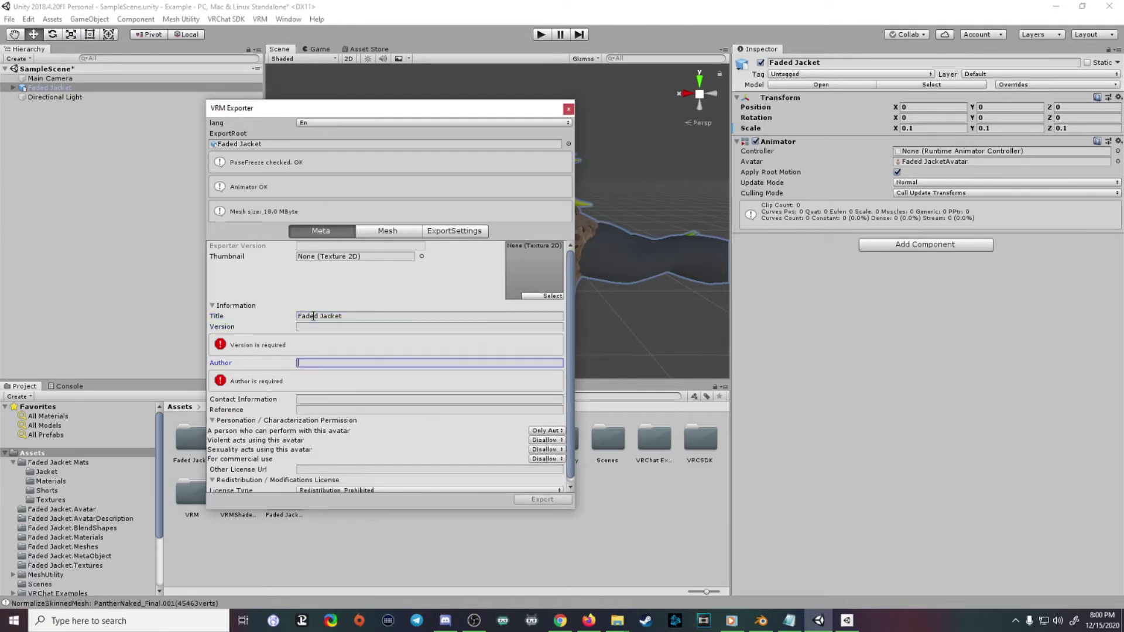
click(316, 327)
text(1)
click(307, 338)
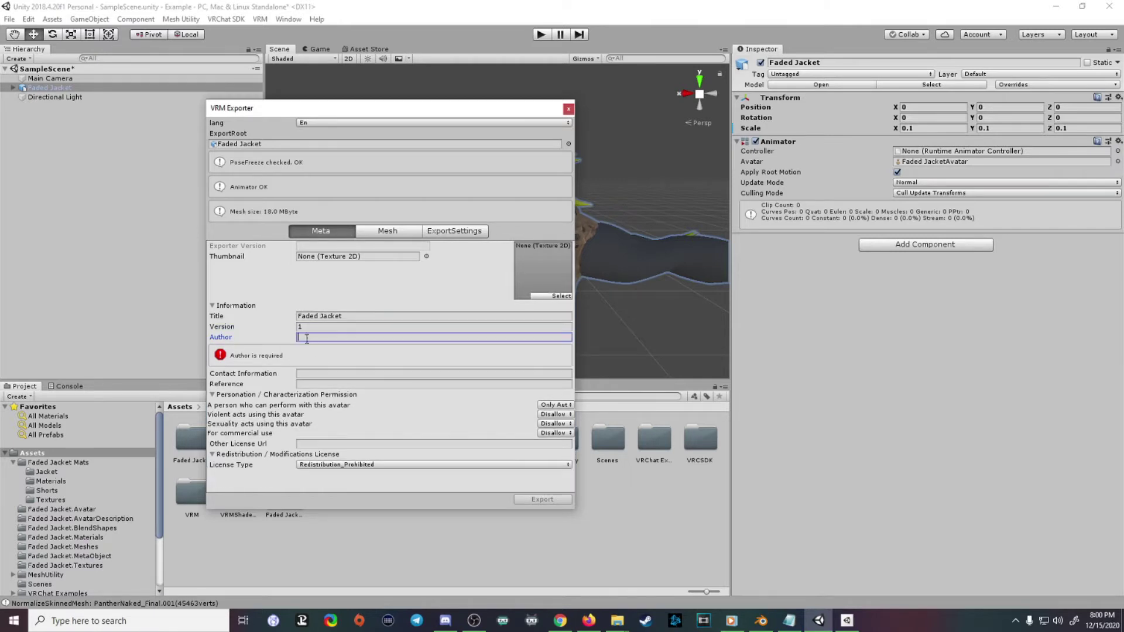
text(DEBT)
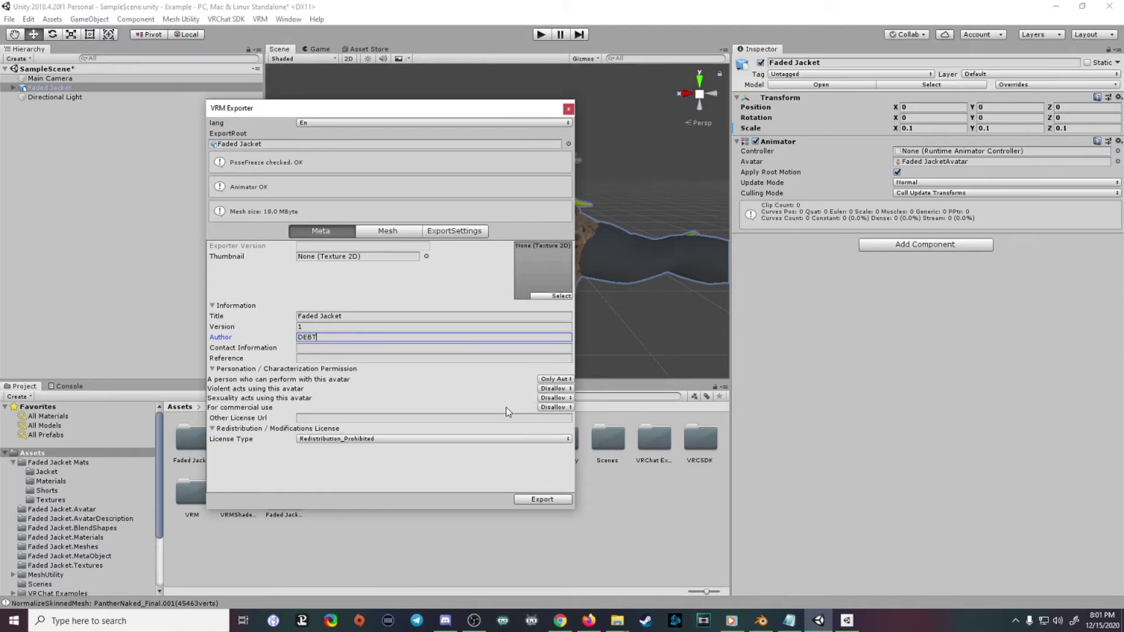
click(544, 499)
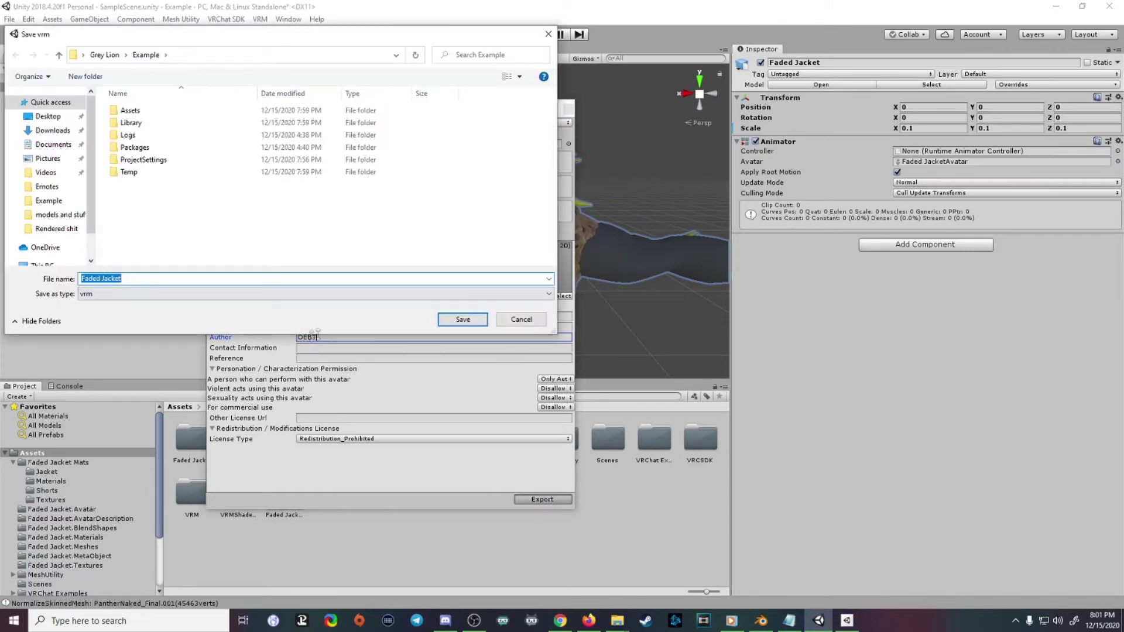
click(451, 322)
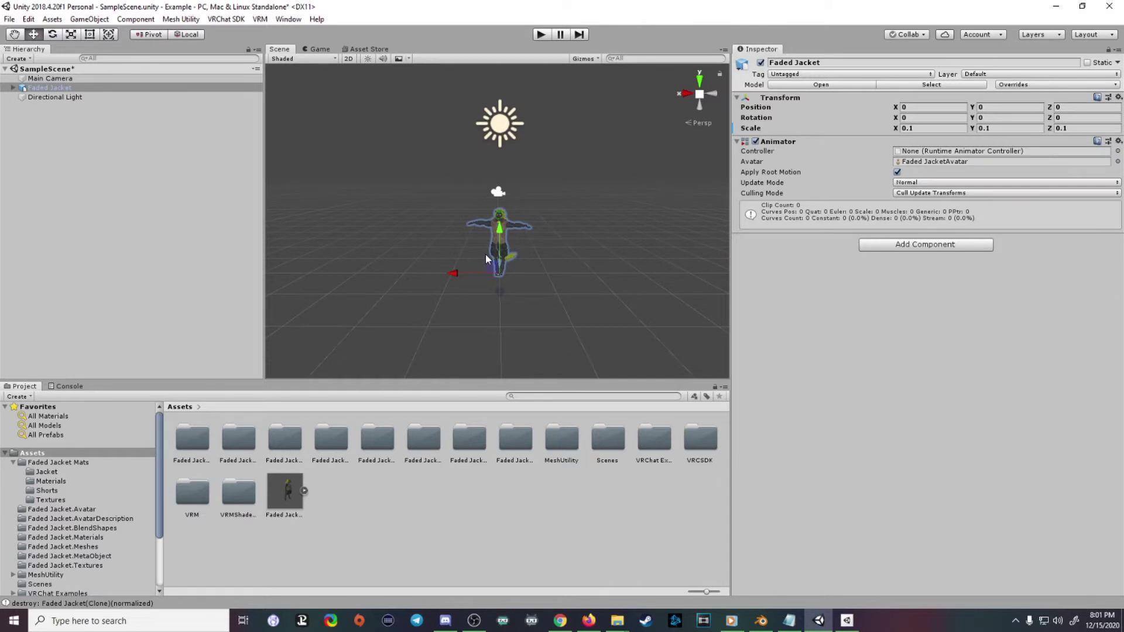
Shift the avatar along X, then drag Faded Jacket.vrm from the Example folder into Unity's Assets.
drag(456, 273, 310, 273)
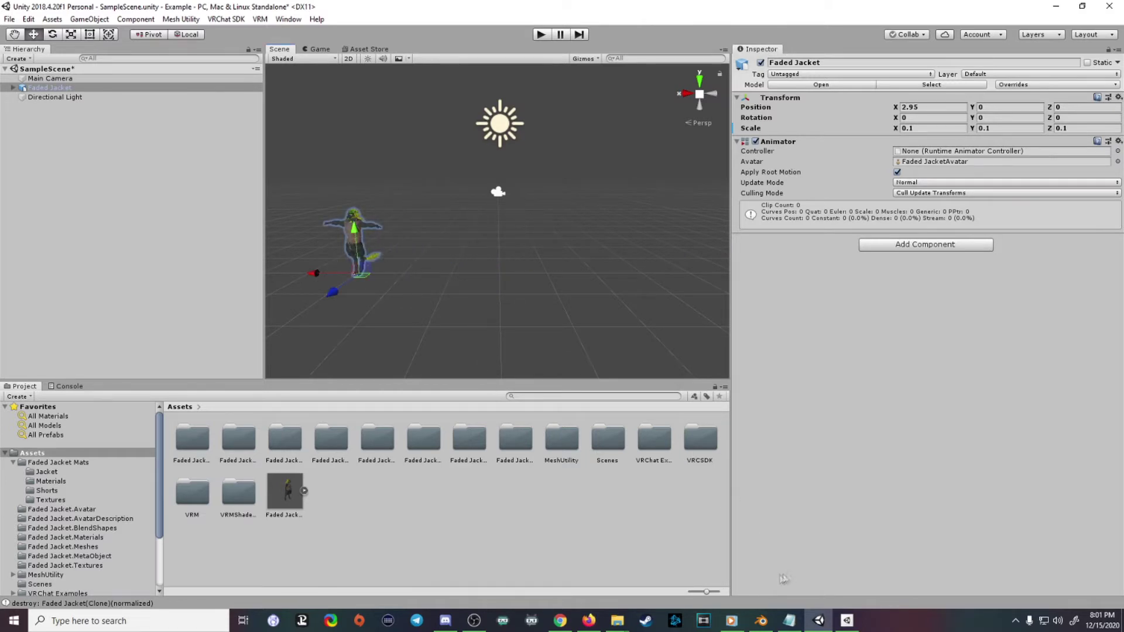
mouse_move(629, 620)
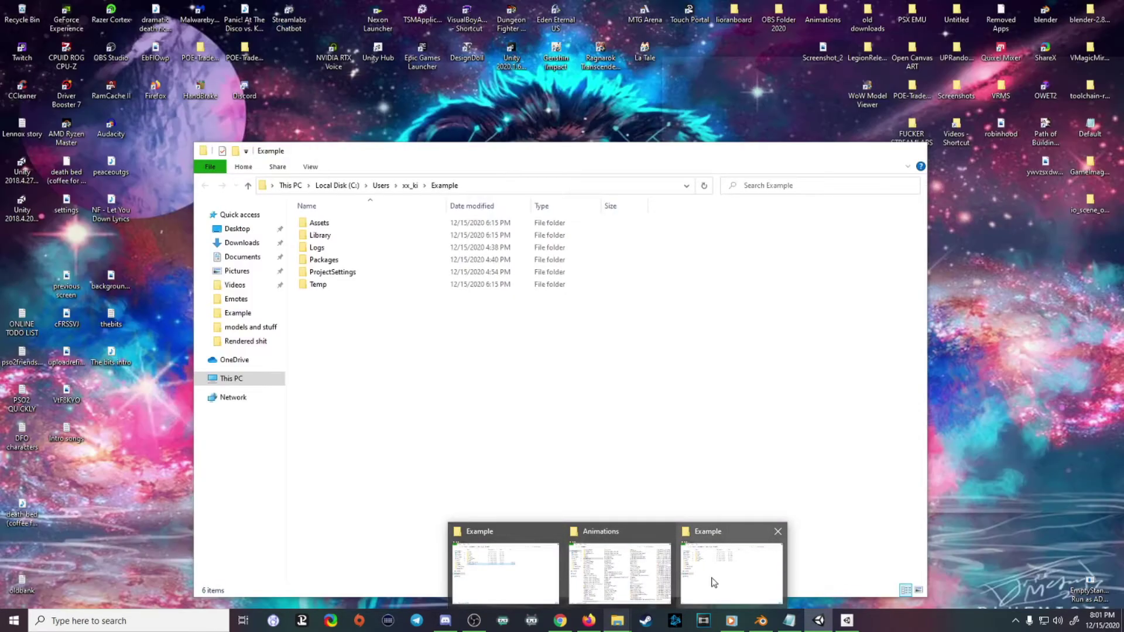
click(710, 579)
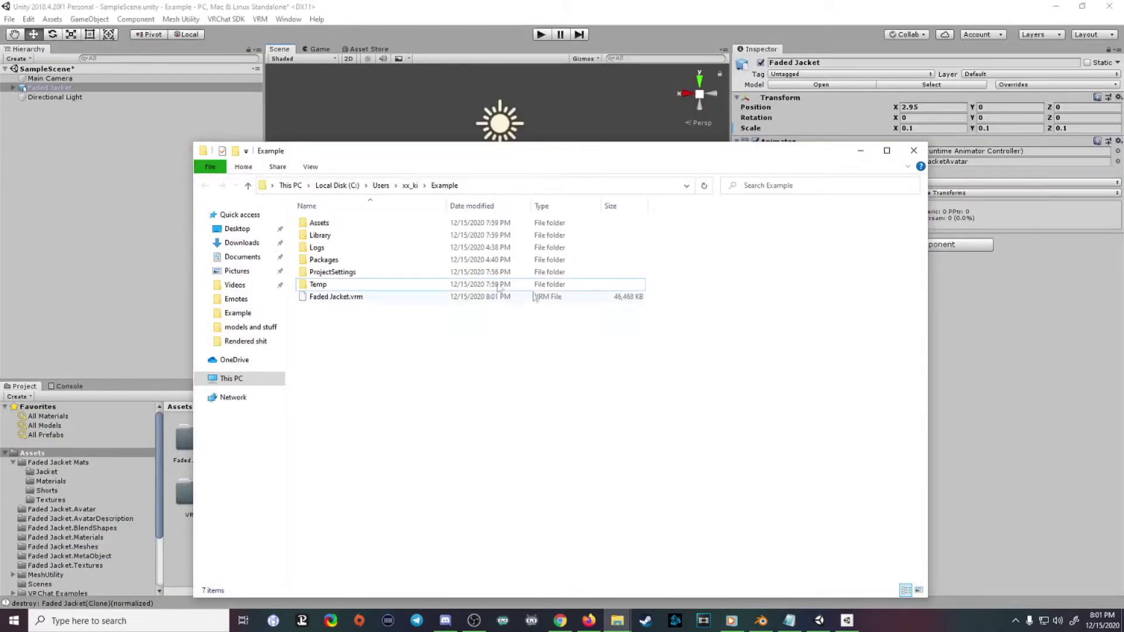
drag(443, 157, 597, 97)
click(471, 233)
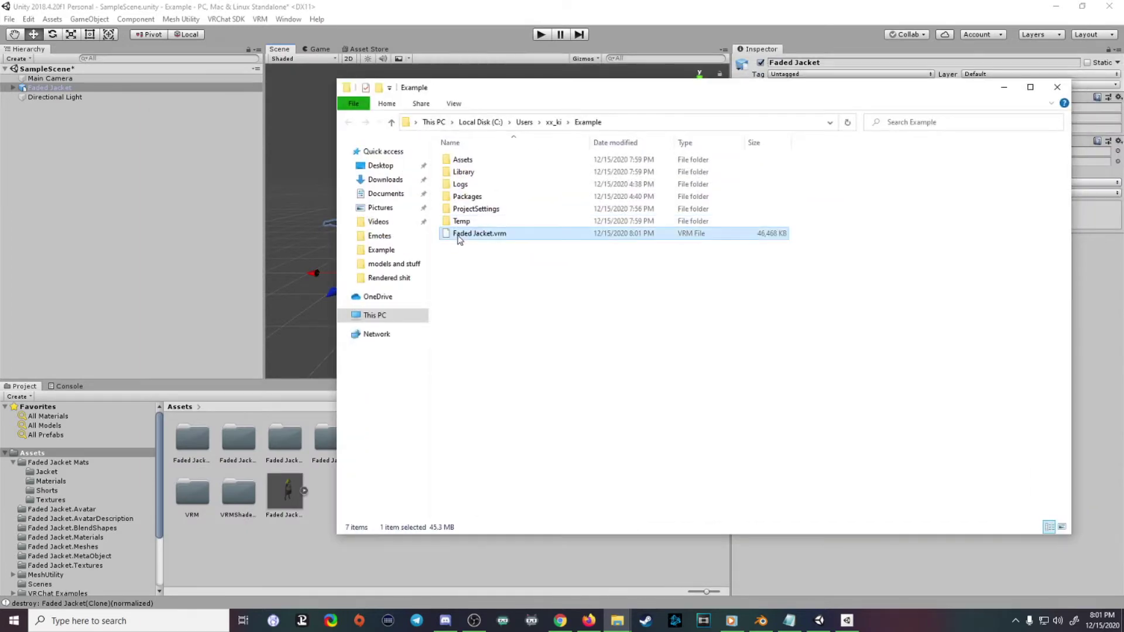
drag(491, 97, 784, 69)
drag(754, 213, 375, 526)
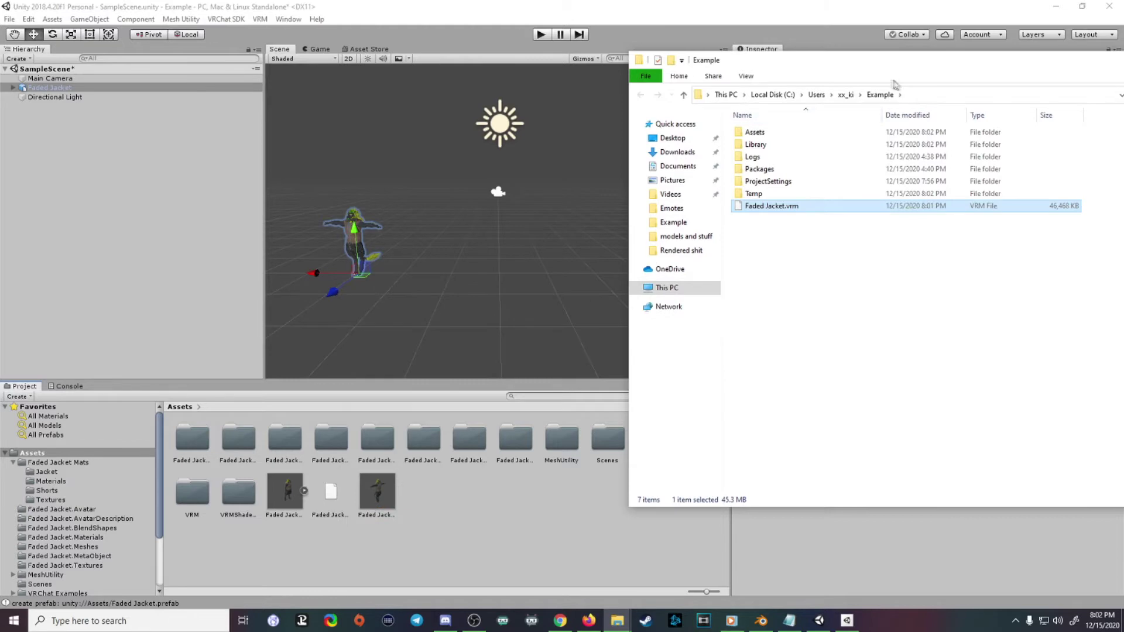
drag(896, 61, 513, 126)
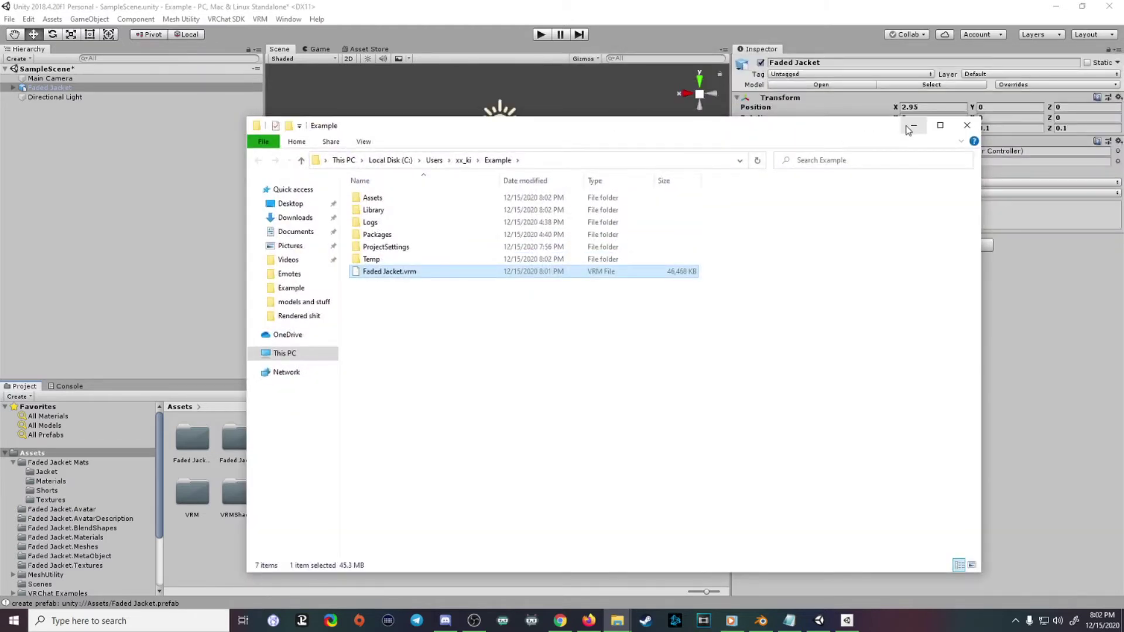
Minimize Explorer and inspect the Faded Jacket prefab, the .vrm file and the model's import settings.
click(912, 126)
middle_drag(413, 221, 445, 328)
click(377, 493)
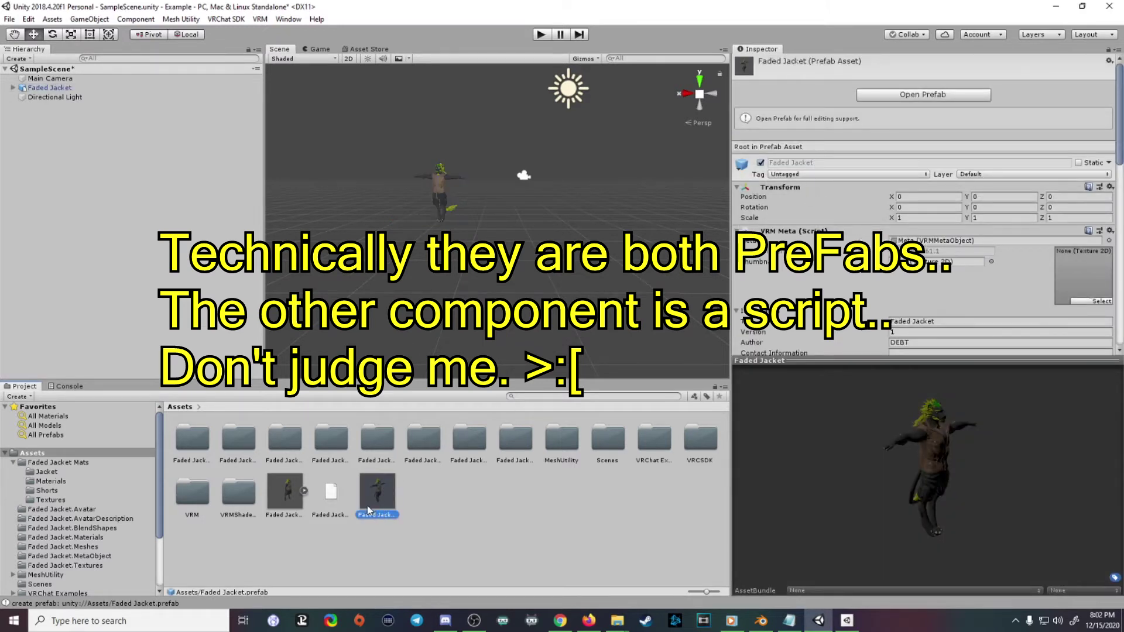
click(331, 495)
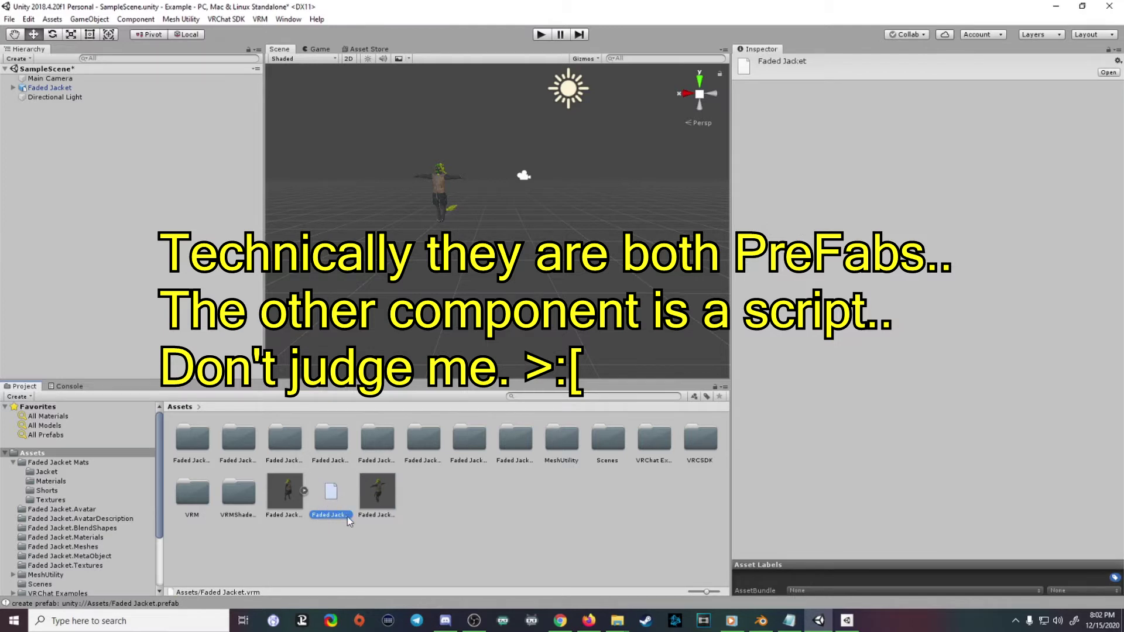
click(437, 503)
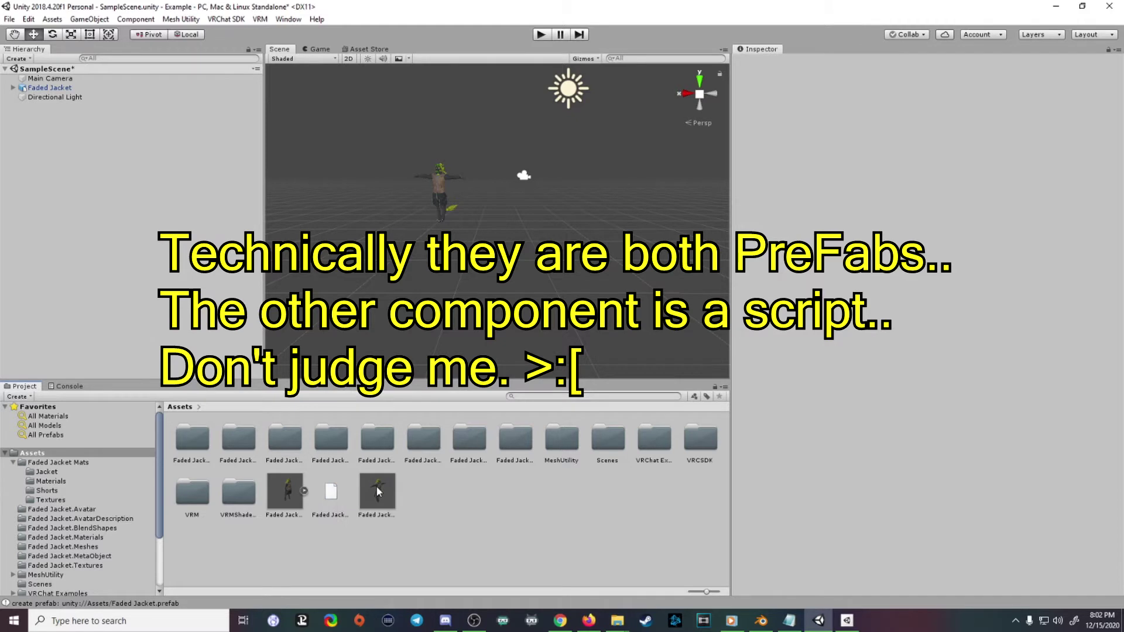
click(279, 500)
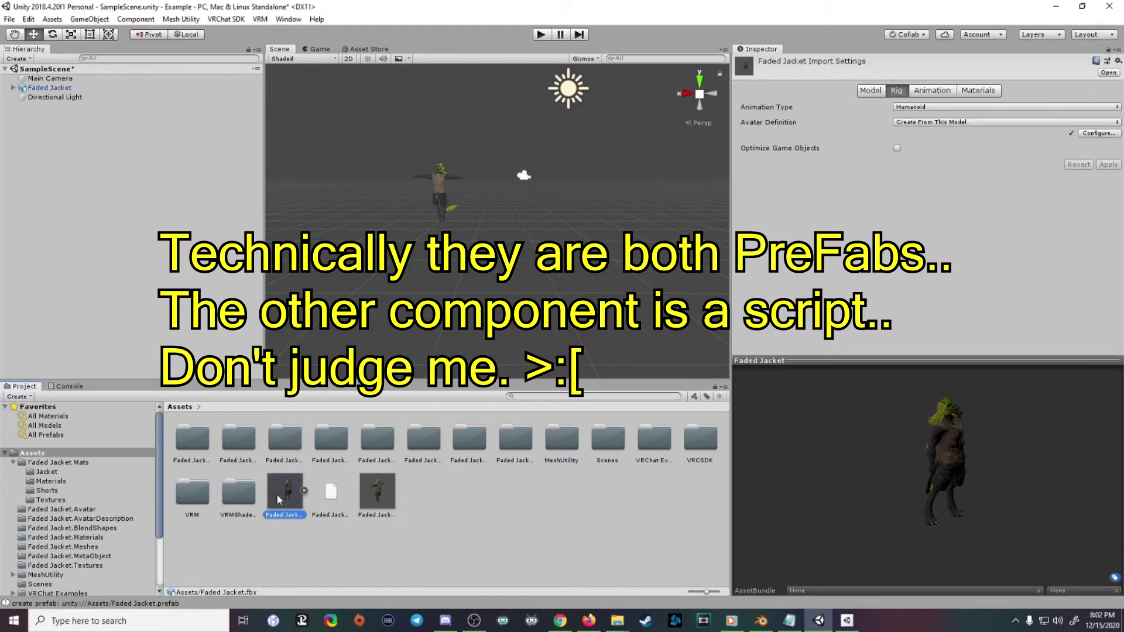
click(404, 495)
click(382, 497)
Drop the Faded Jacket prefab into the scene and set its Position to 0, 0, 0.
drag(393, 499, 533, 233)
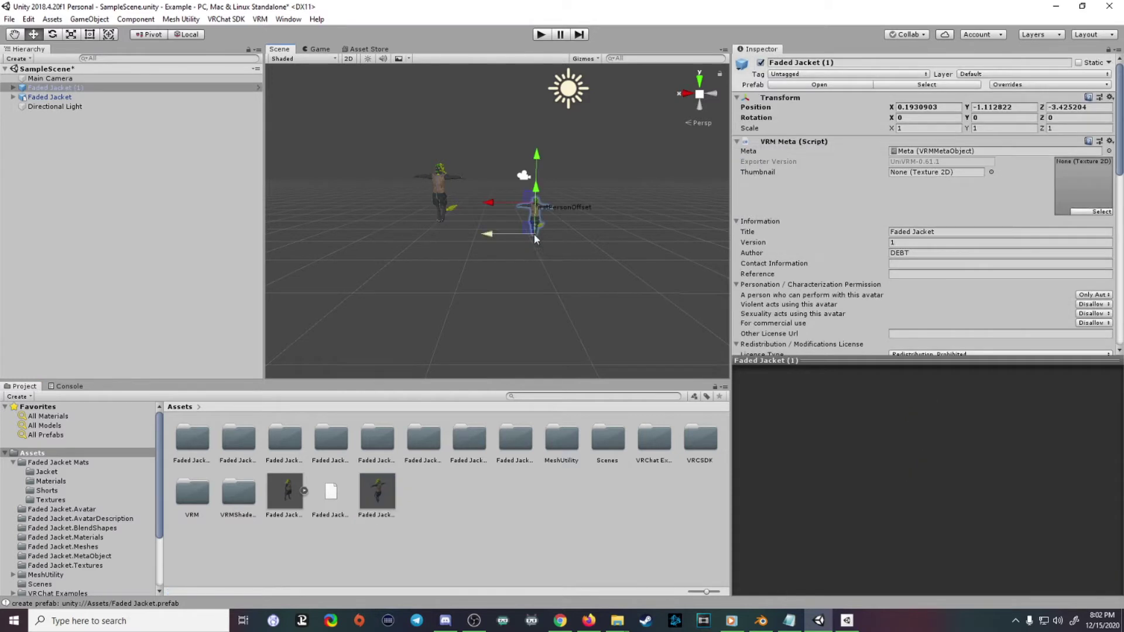
click(932, 106)
text(0)
key(Tab)
text(0)
key(Tab)
text(0)
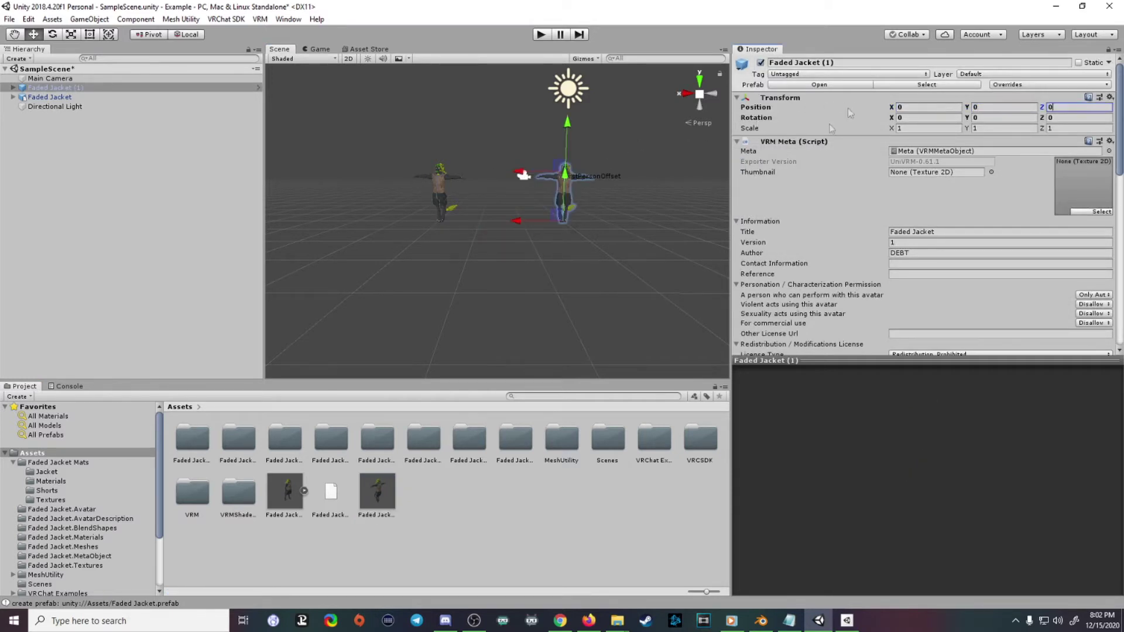
Frame the view on Faded Jacket (1), zooming in on its head and jacket.
right_drag(673, 170, 449, 201)
middle_drag(448, 202, 528, 210)
scroll(497, 205, up, 5)
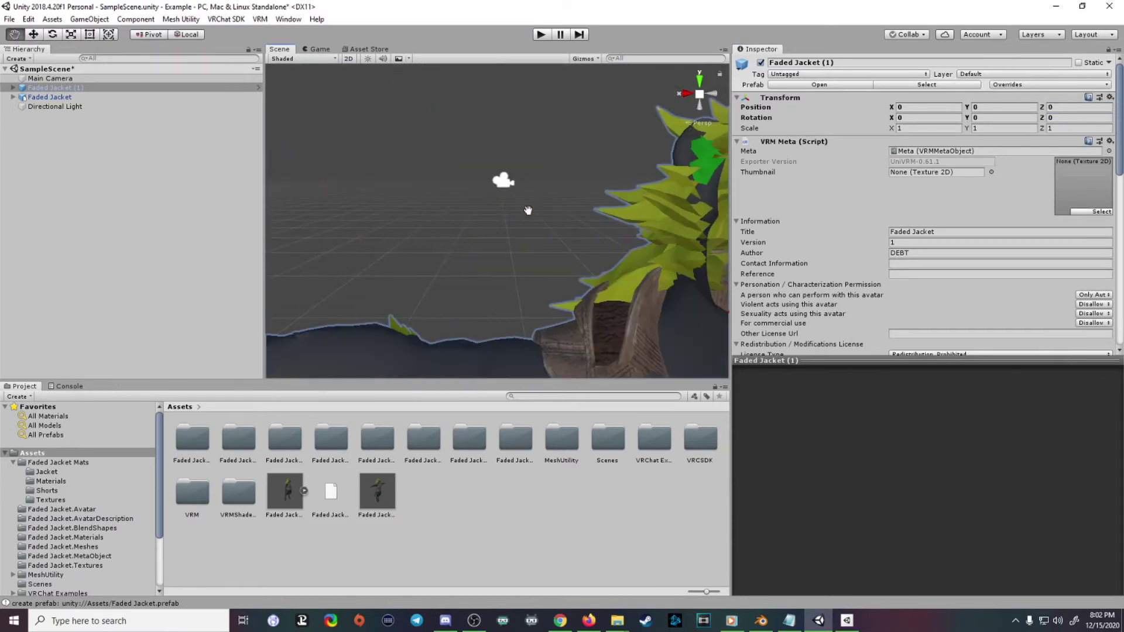
key(f)
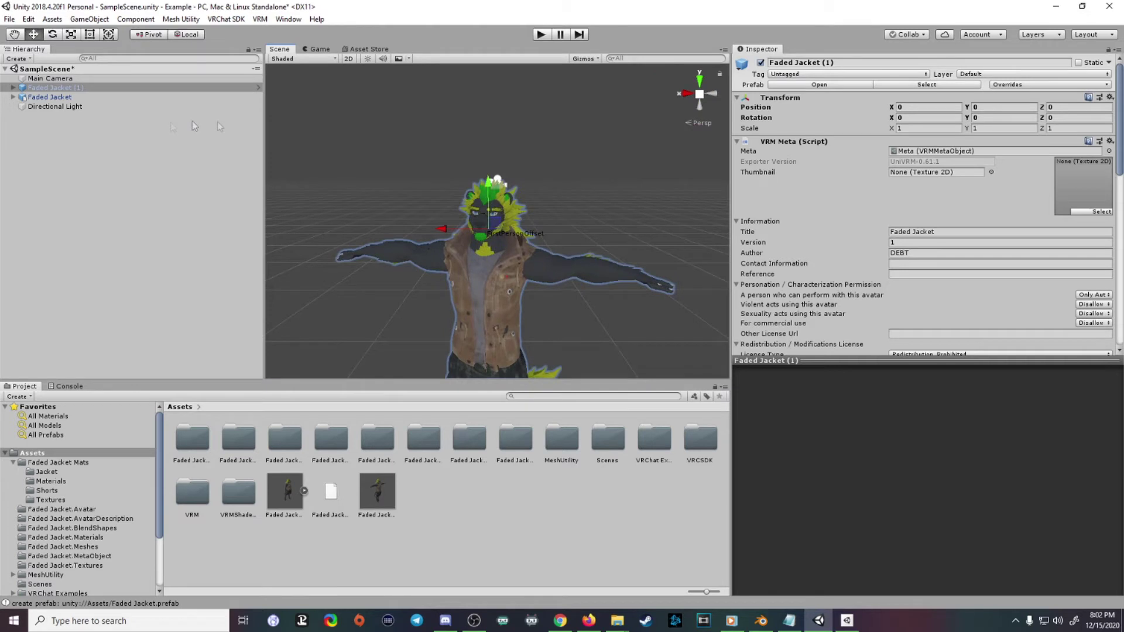
double_click(47, 87)
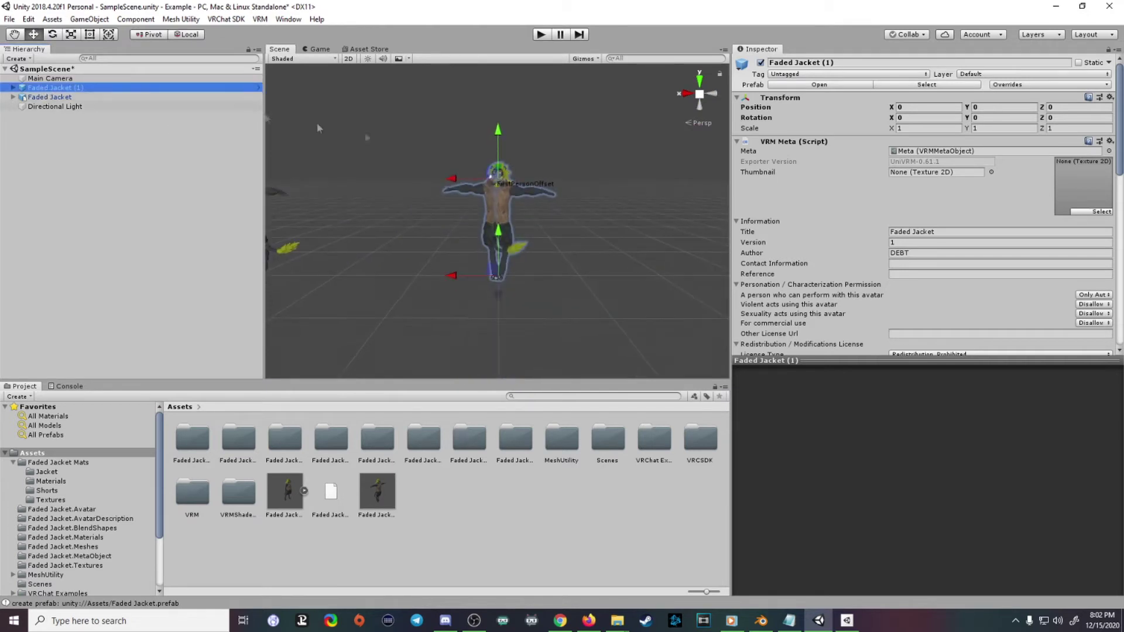
scroll(481, 171, up, 6)
middle_drag(532, 207, 542, 359)
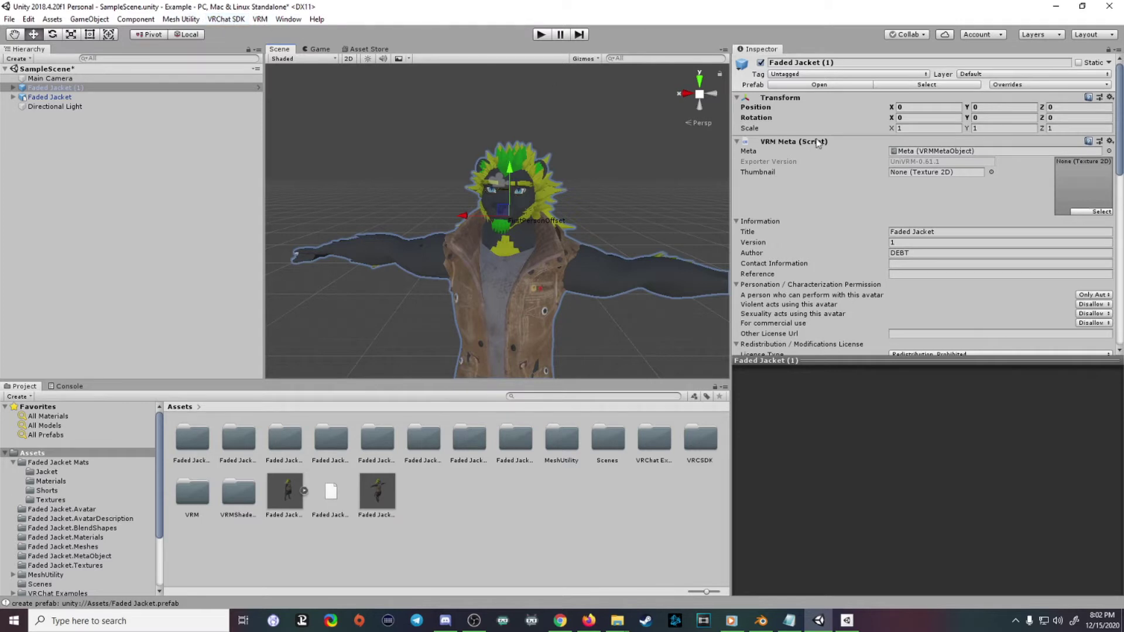
Collapse VRM Meta, Humanoid Description, Animator, First Person, Look At Head and Look At Bone Applyer foldouts.
click(736, 142)
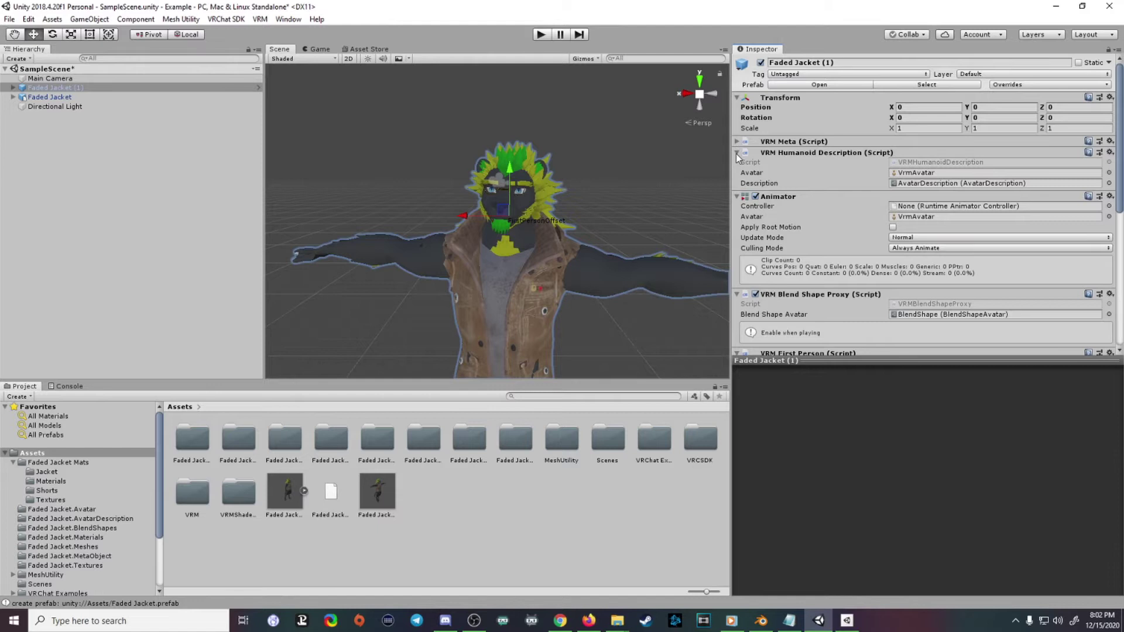
click(737, 153)
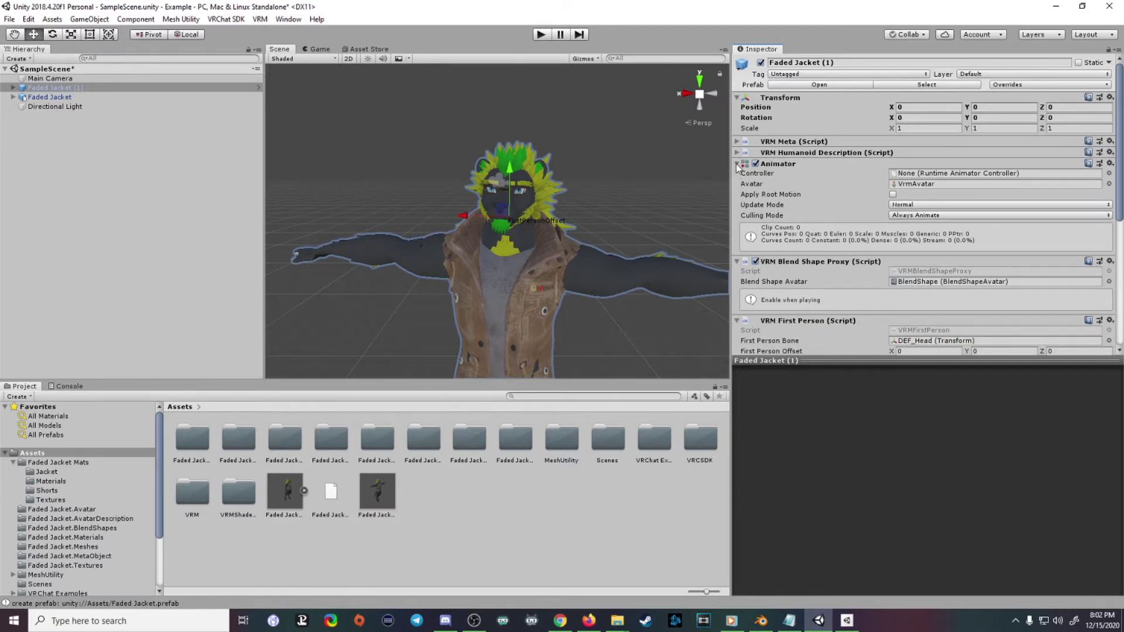
click(737, 165)
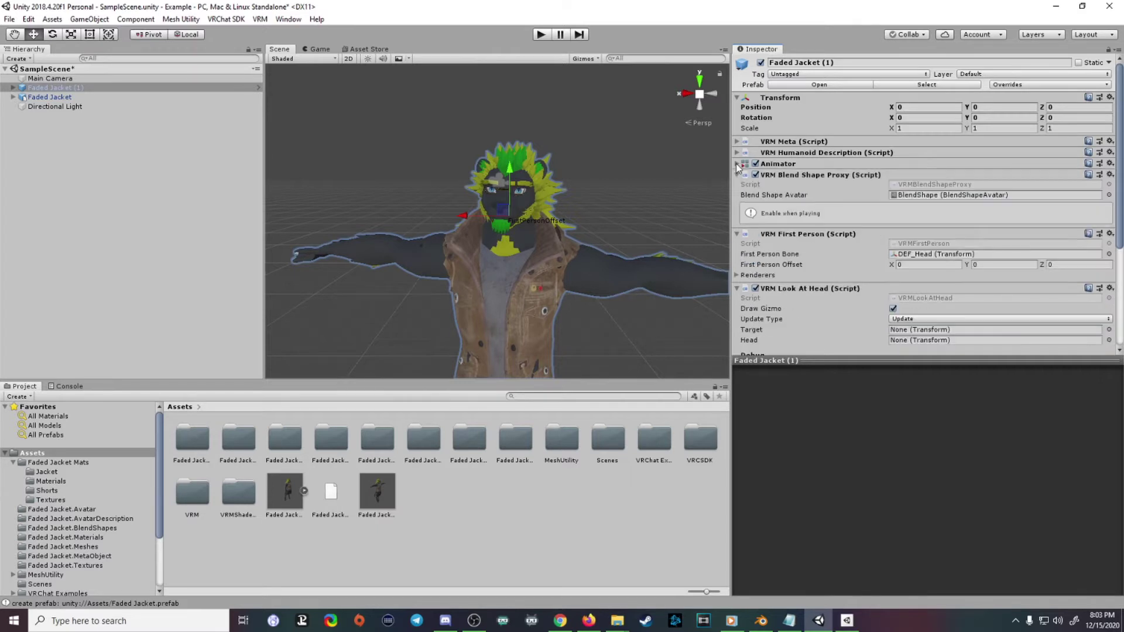
click(736, 235)
click(737, 235)
click(736, 234)
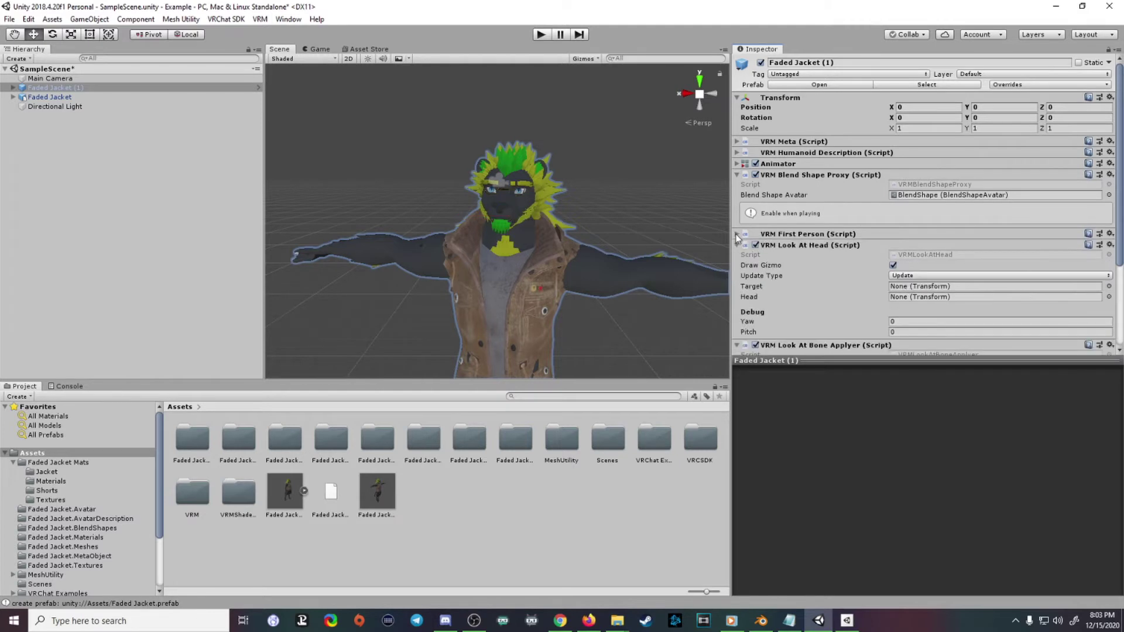
click(737, 246)
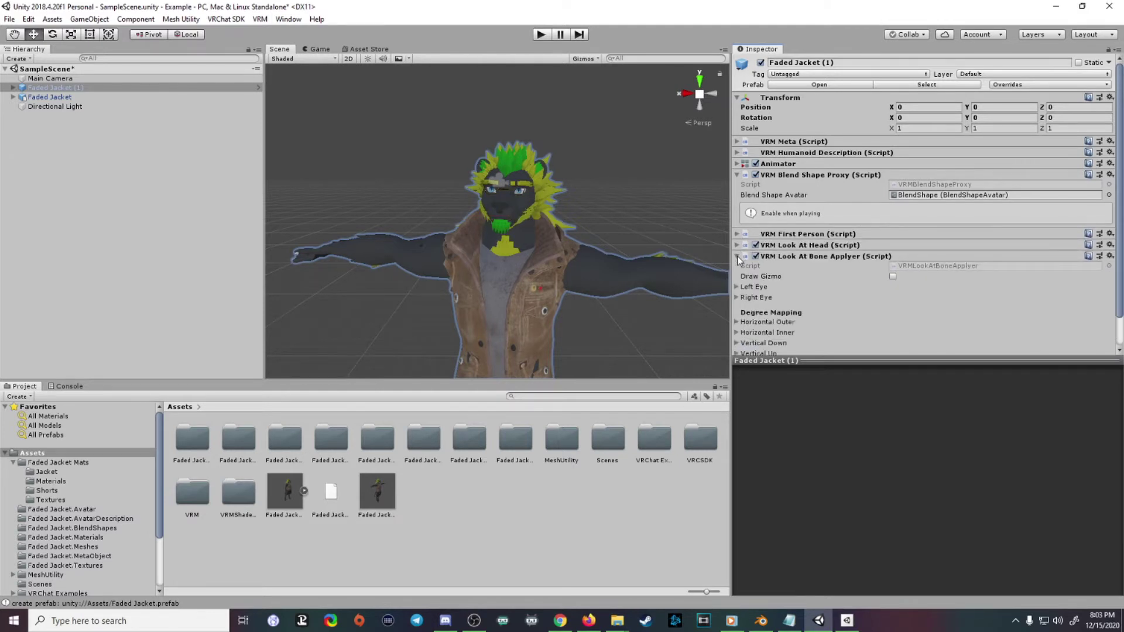
click(737, 257)
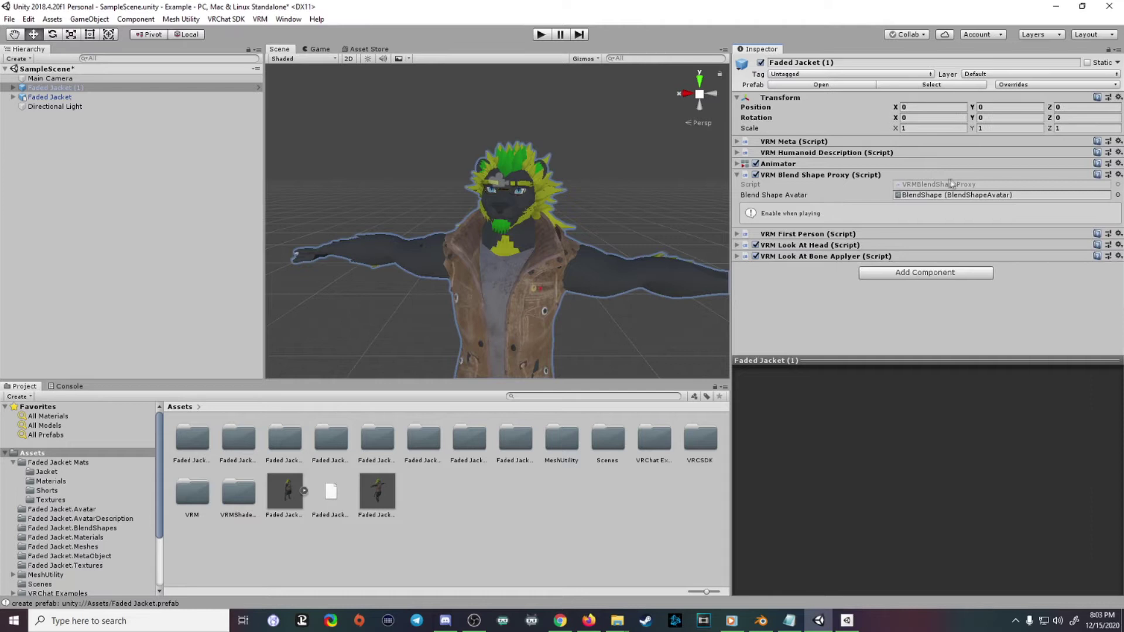
click(1085, 196)
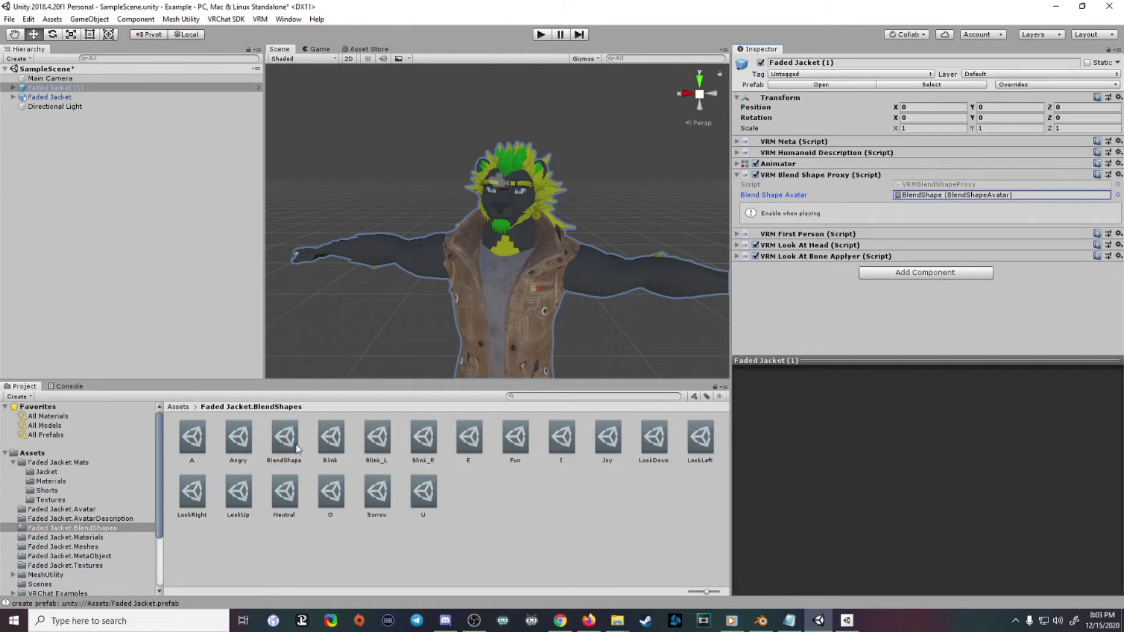
Look at the A and Angry clips, then add and save BlendShapeClip#17 under its default name.
click(202, 440)
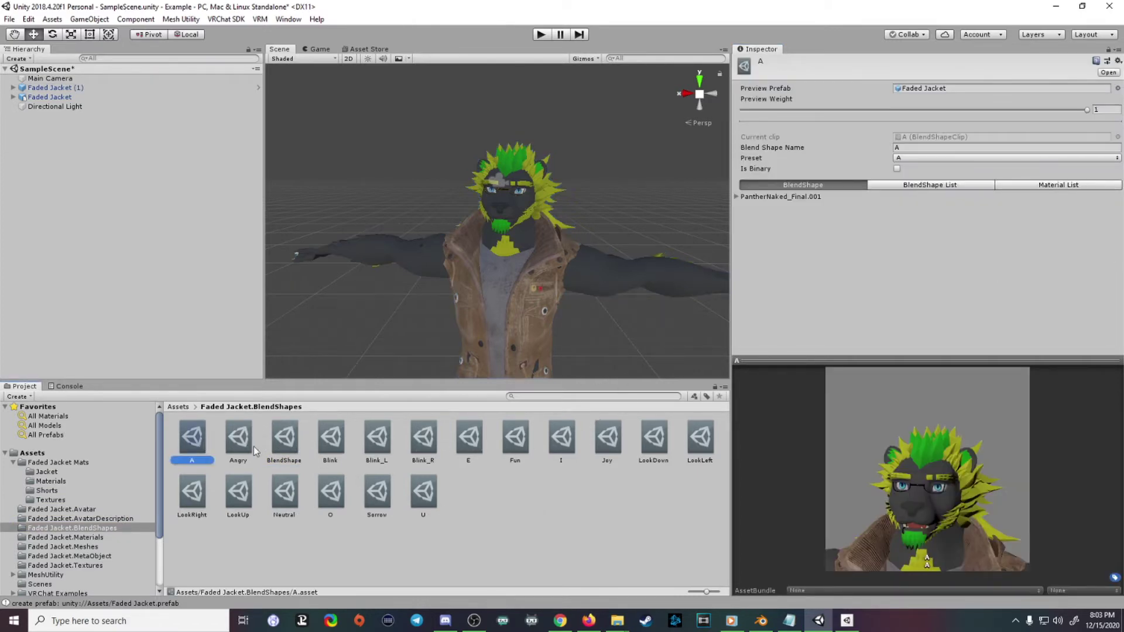
click(237, 439)
click(284, 436)
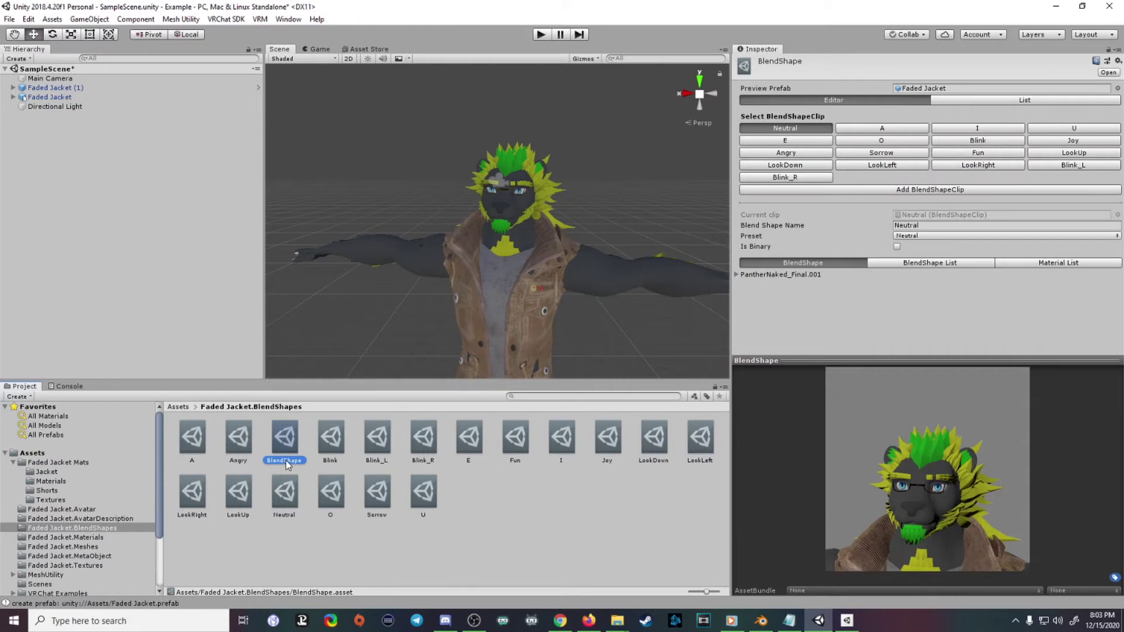
click(877, 190)
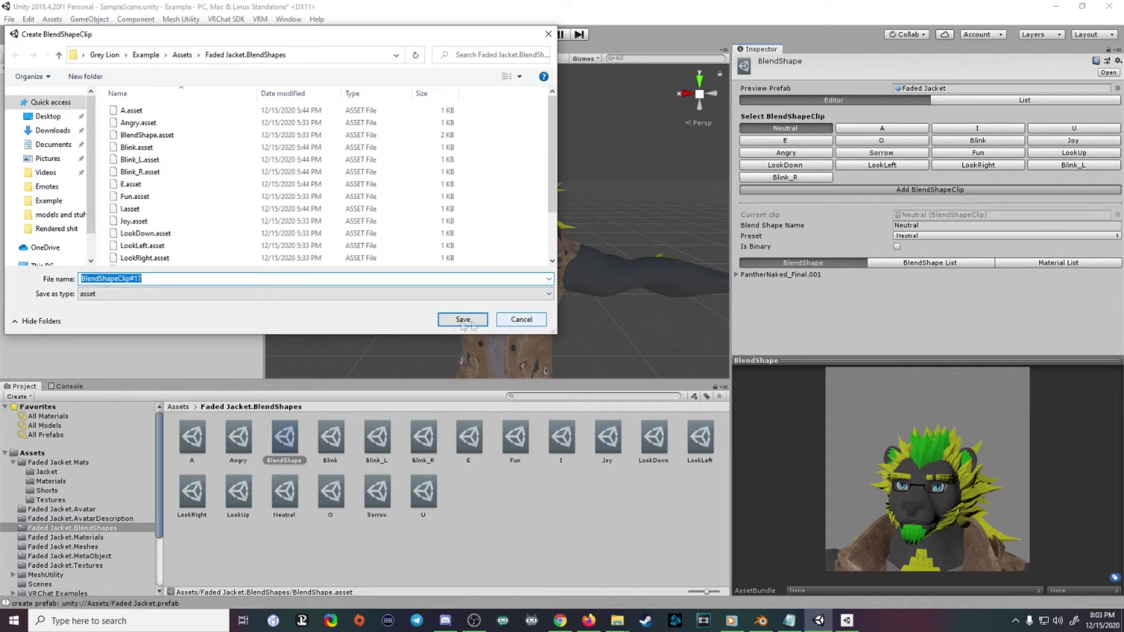
click(170, 280)
click(452, 320)
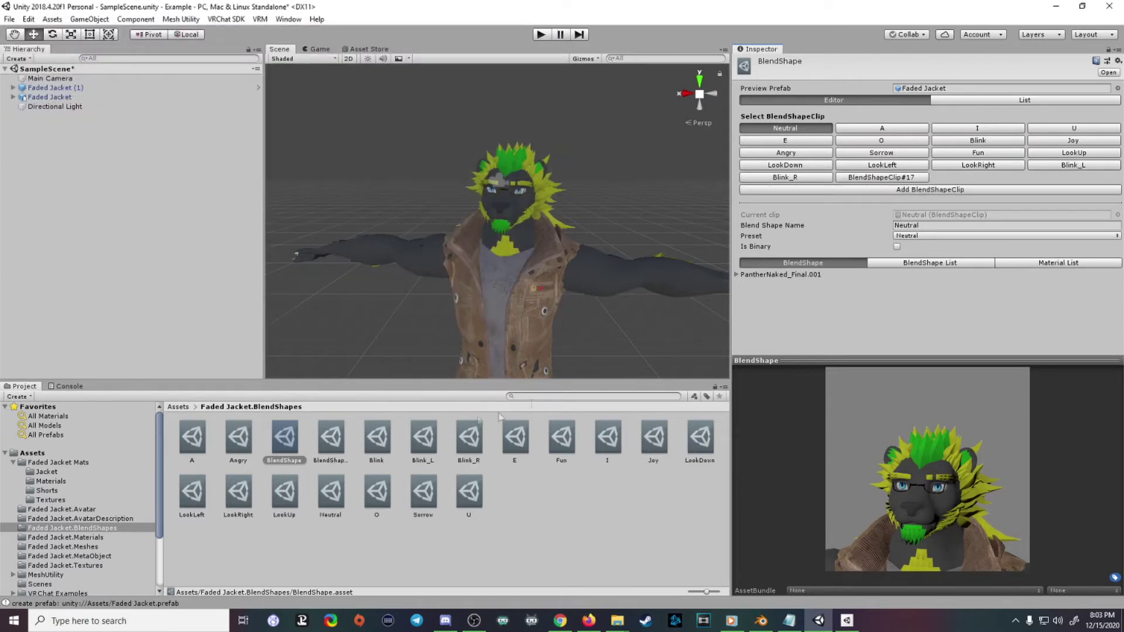
Give BlendShapeClip#17 MouthOpen 40.7, right eye close 72.9, left eye close 32.2, plus eye-widen and brow weights.
click(331, 439)
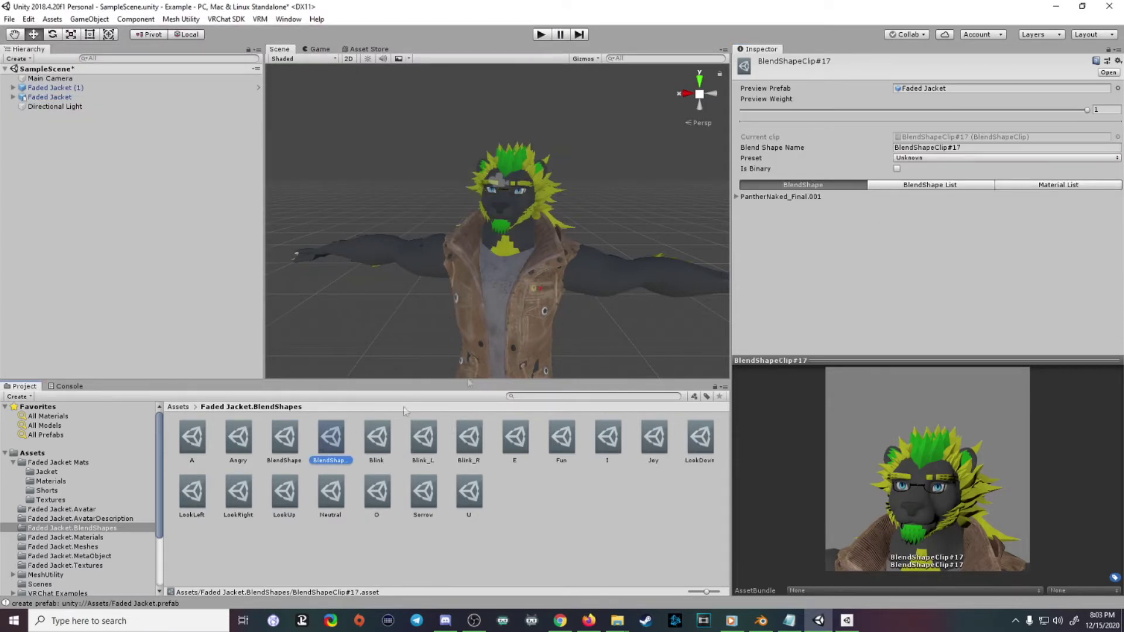
click(736, 197)
drag(892, 214, 967, 218)
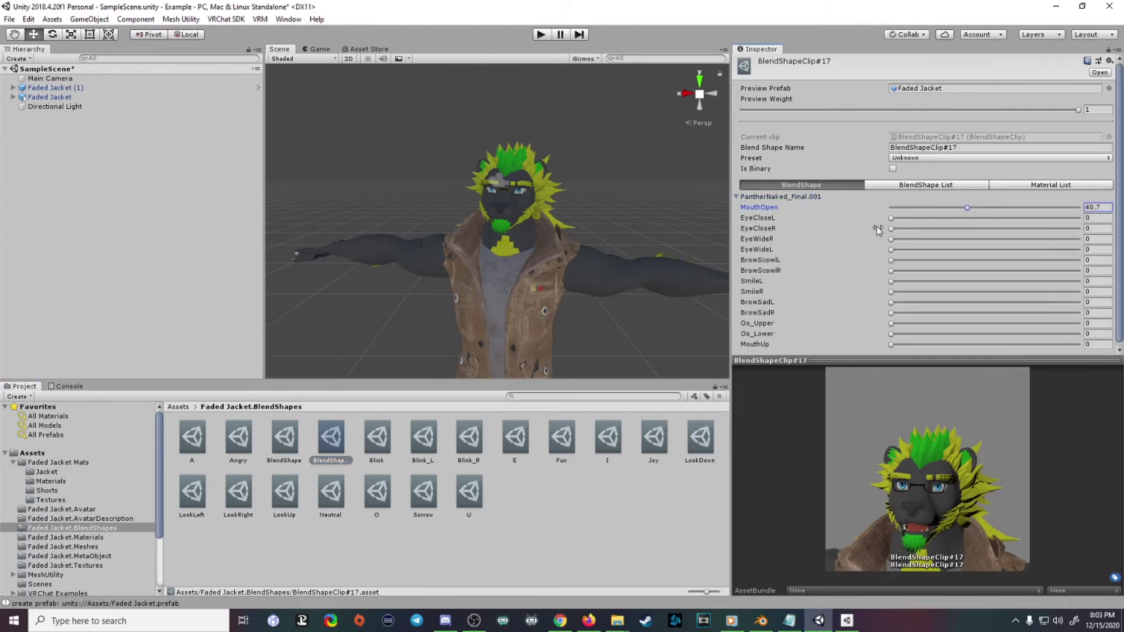
drag(891, 229, 1027, 228)
drag(891, 218, 952, 217)
drag(891, 249, 977, 250)
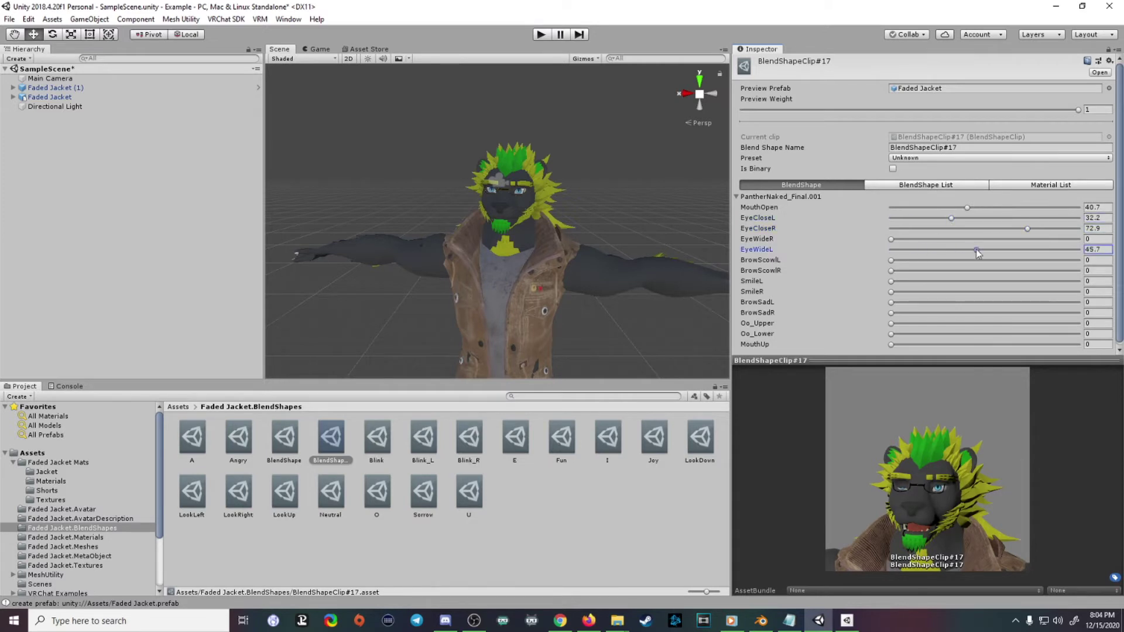
drag(891, 239, 933, 239)
drag(891, 270, 976, 271)
drag(890, 260, 945, 261)
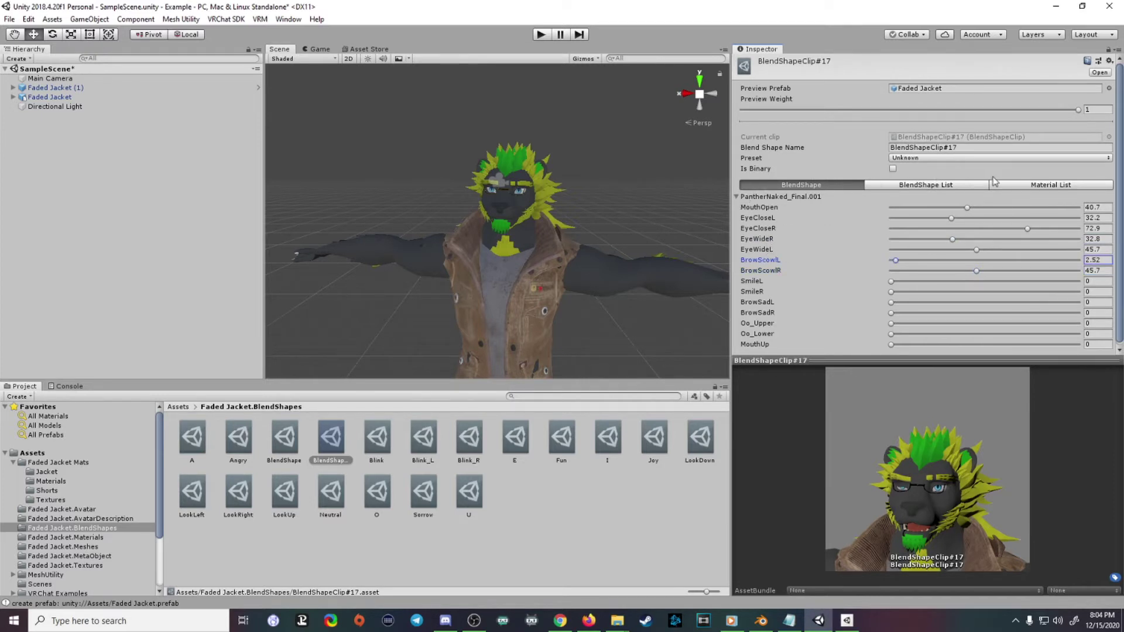
Preview BlendShapeClip#17 in the BlendShape avatar editor, then the Blink_L and Blink_R clips.
click(286, 451)
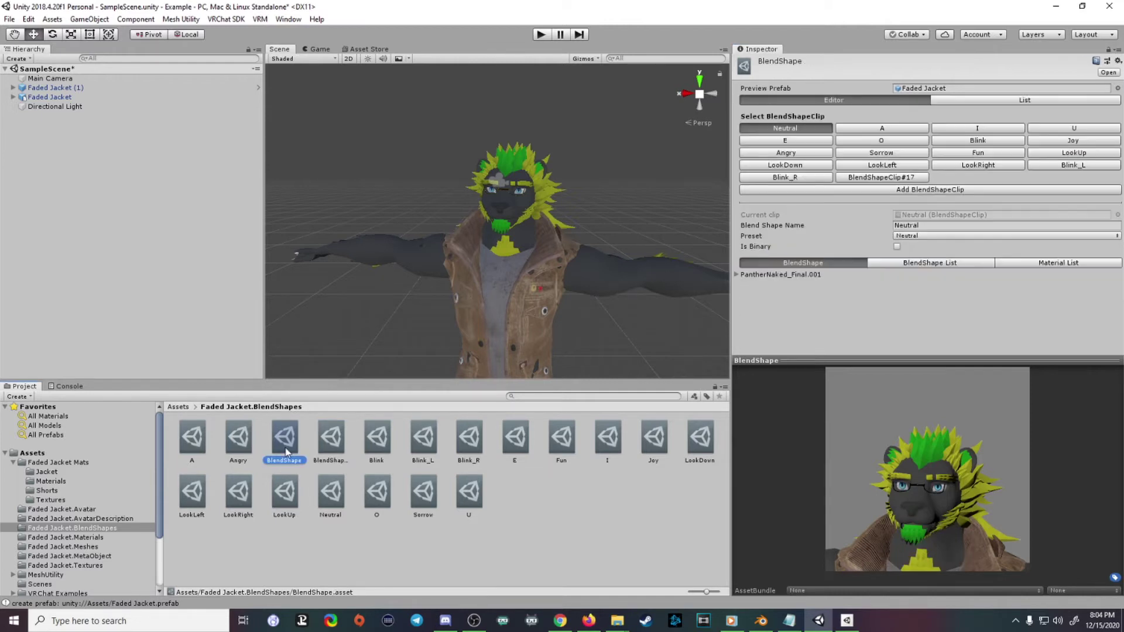
click(882, 177)
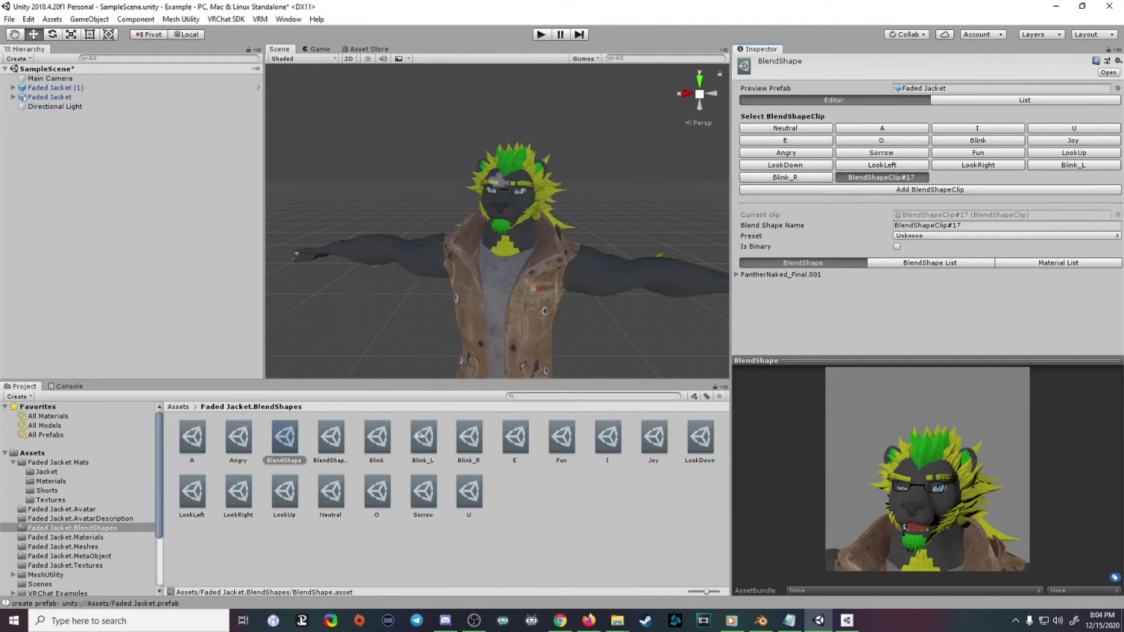
click(591, 511)
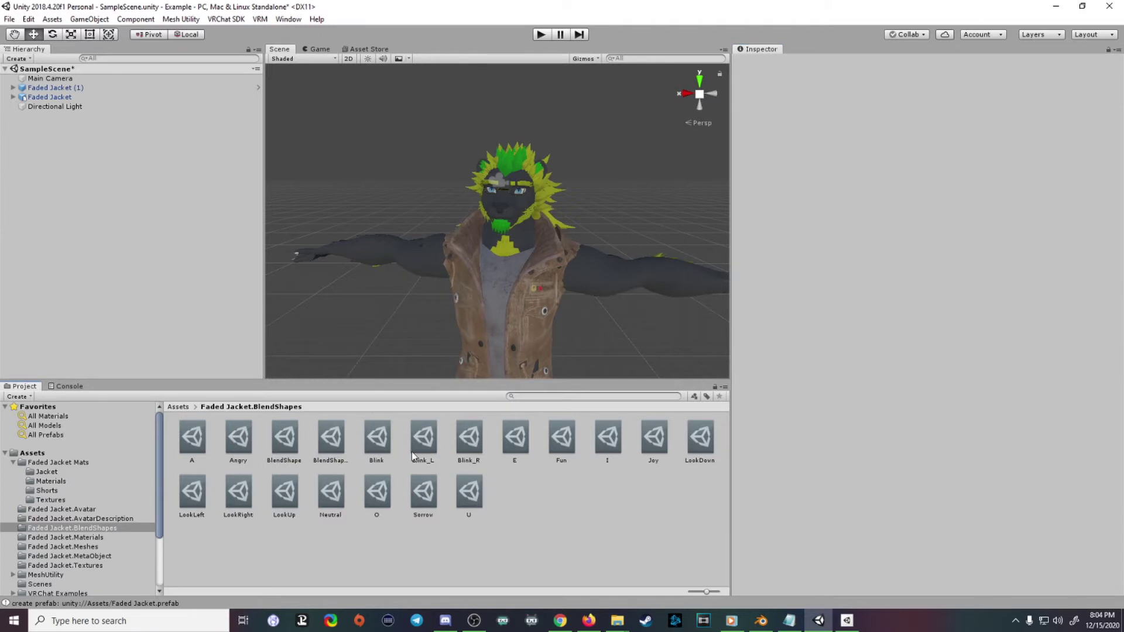
click(423, 444)
click(469, 448)
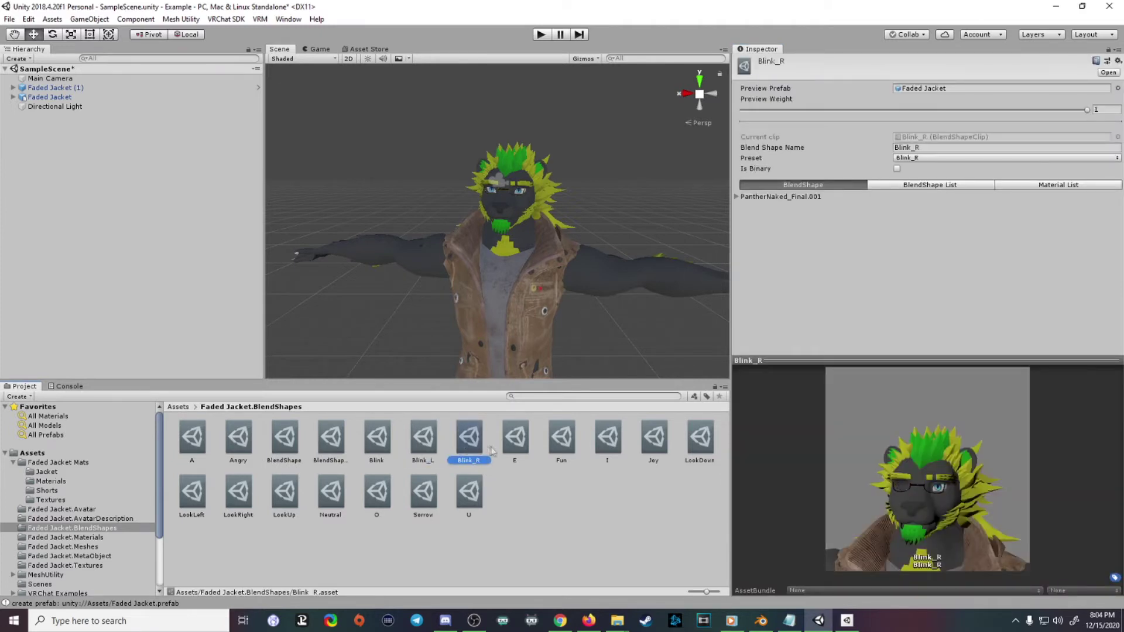
Preview the E, Fun, I, Joy, LookDown, Sorrow, O, U, Neutral, LookUp, LookRight and LookLeft clips.
click(505, 446)
click(549, 446)
click(599, 447)
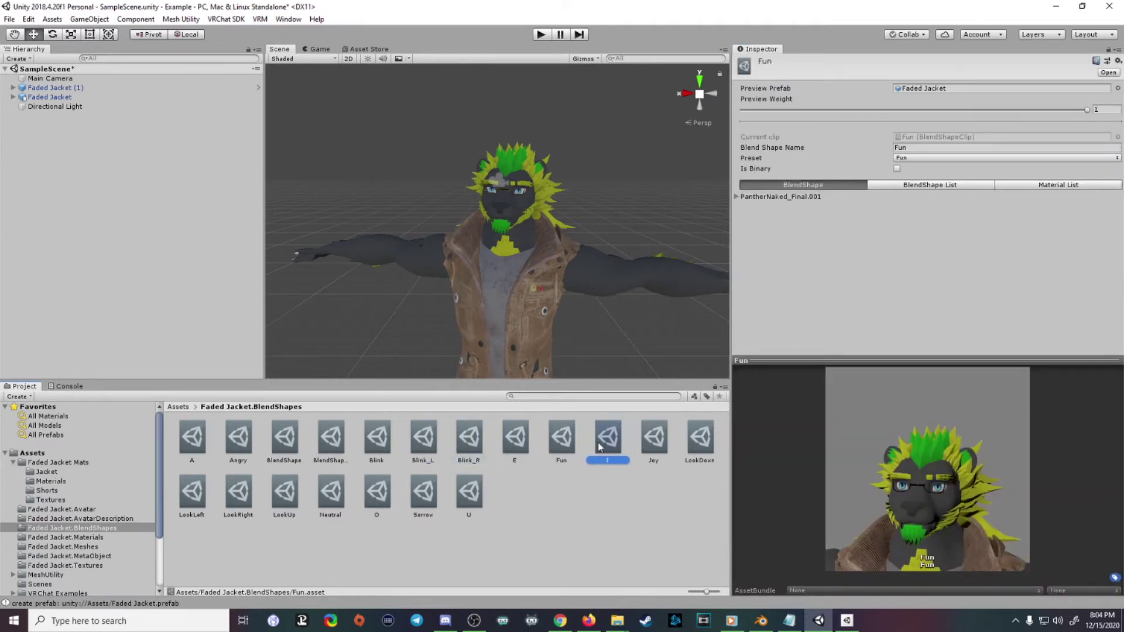
click(654, 442)
click(700, 440)
click(408, 489)
click(378, 490)
click(396, 489)
click(464, 491)
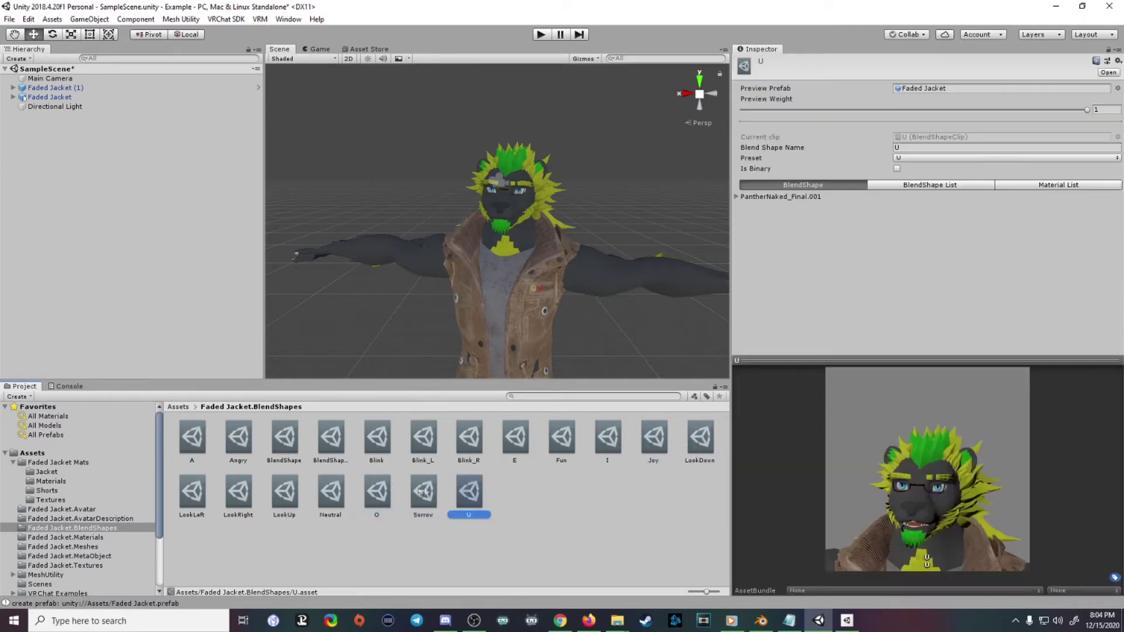
click(331, 492)
click(285, 492)
click(238, 492)
click(192, 496)
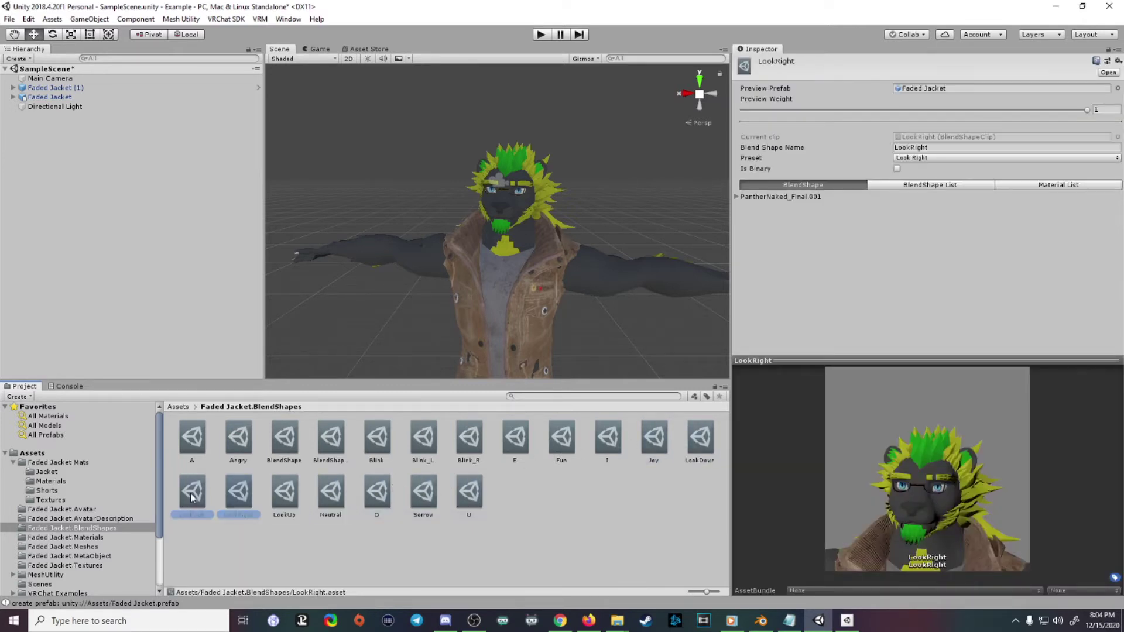
Delete the unused BlendShapeClip#17 asset and confirm the deletion.
click(330, 448)
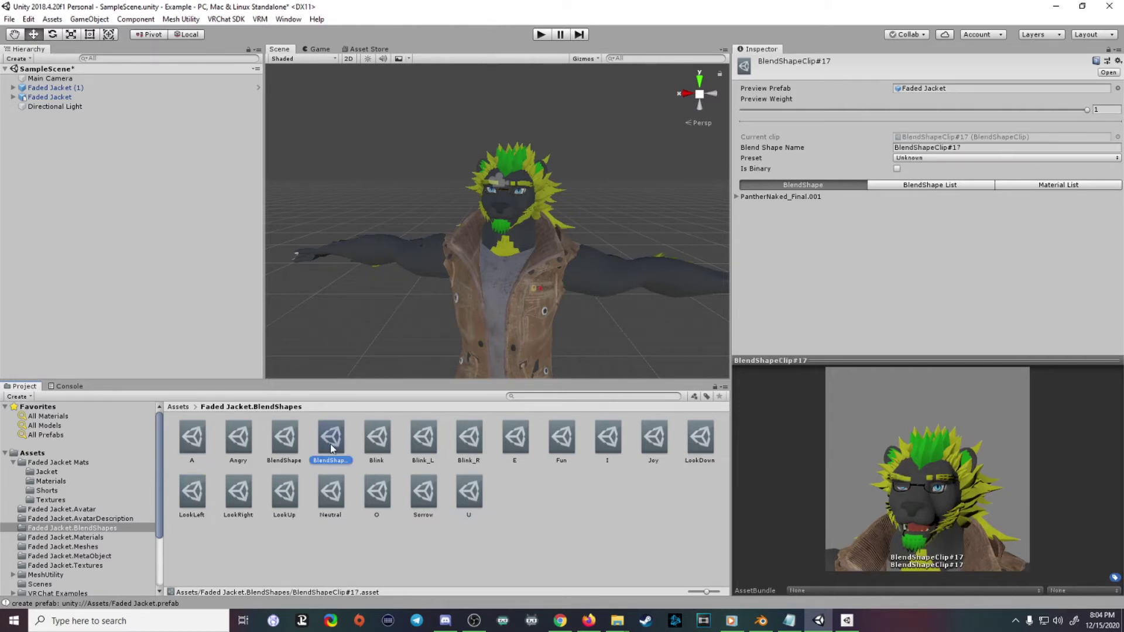
right_click(330, 447)
click(363, 199)
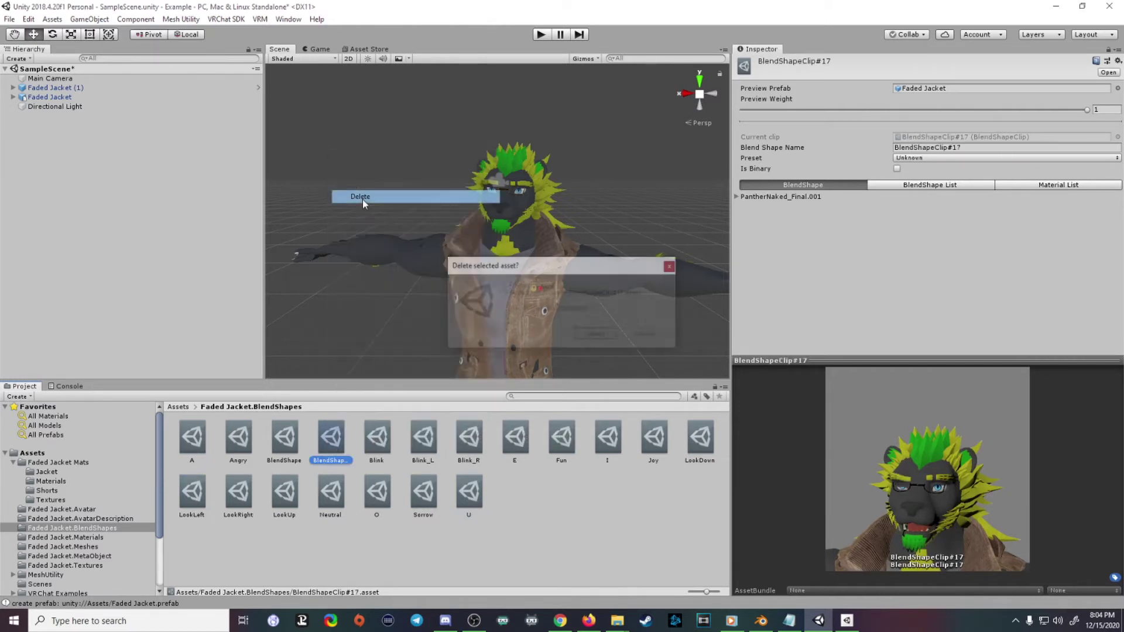
click(585, 335)
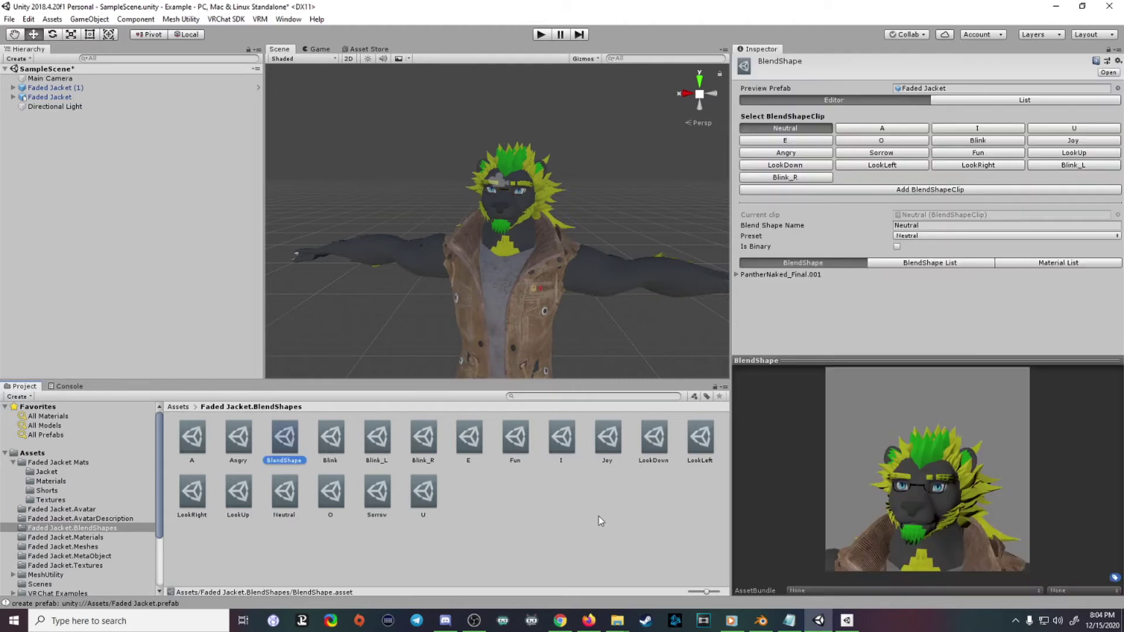
scroll(554, 245, down, 5)
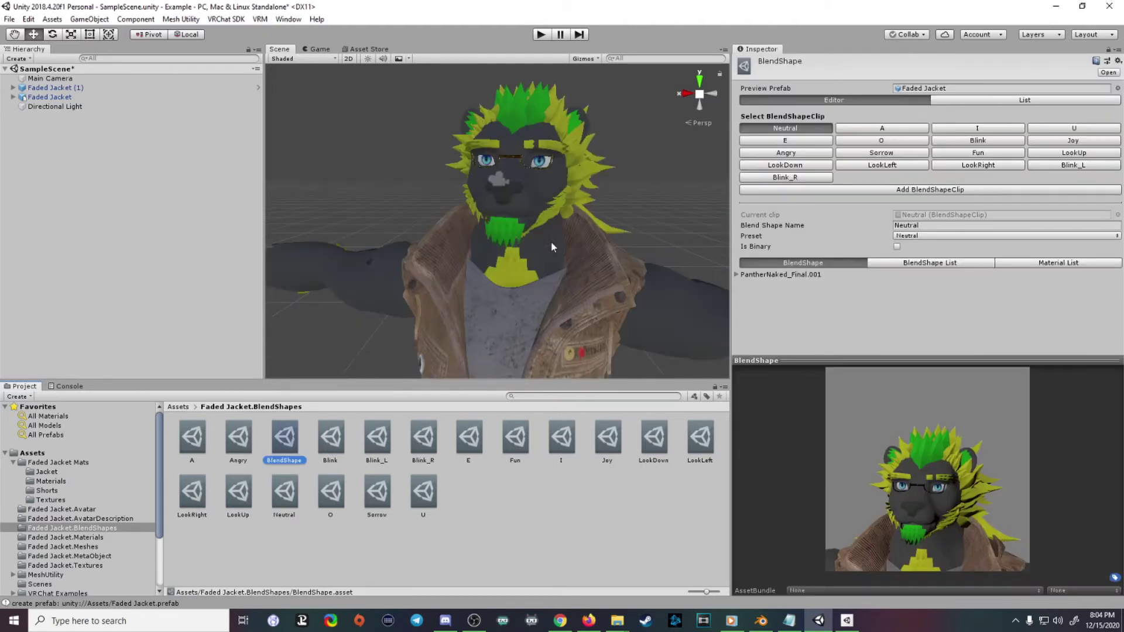
scroll(550, 241, down, 5)
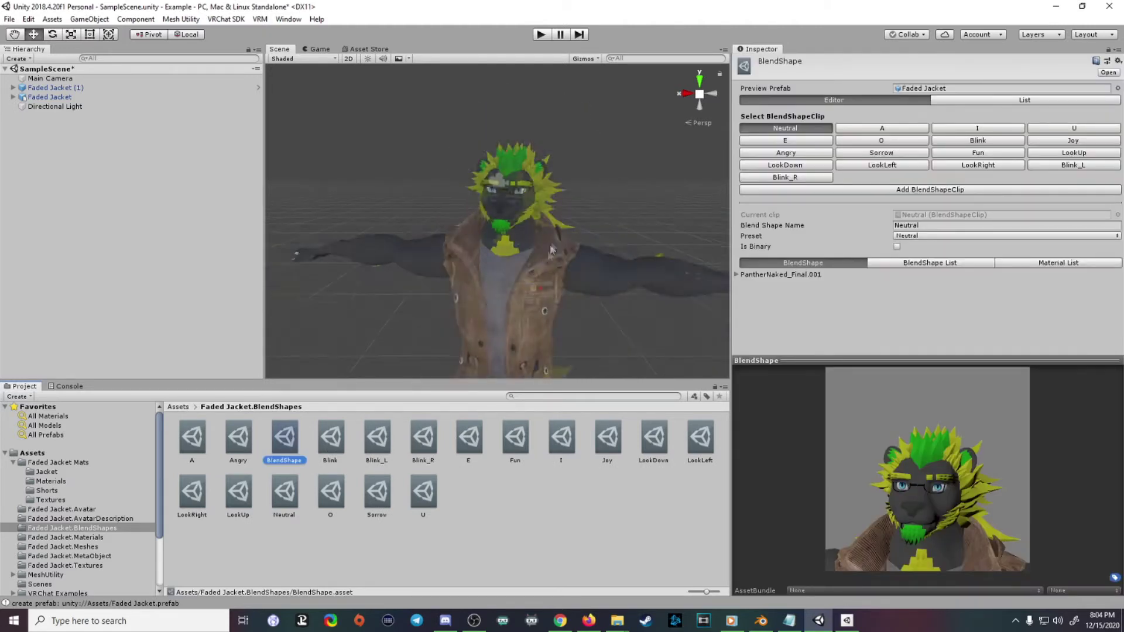
click(56, 88)
Export Faded Jacket (1) via UniVRM Export humanoid and save the VRM in the Example folder.
click(55, 88)
scroll(386, 240, down, 2)
scroll(384, 237, down, 3)
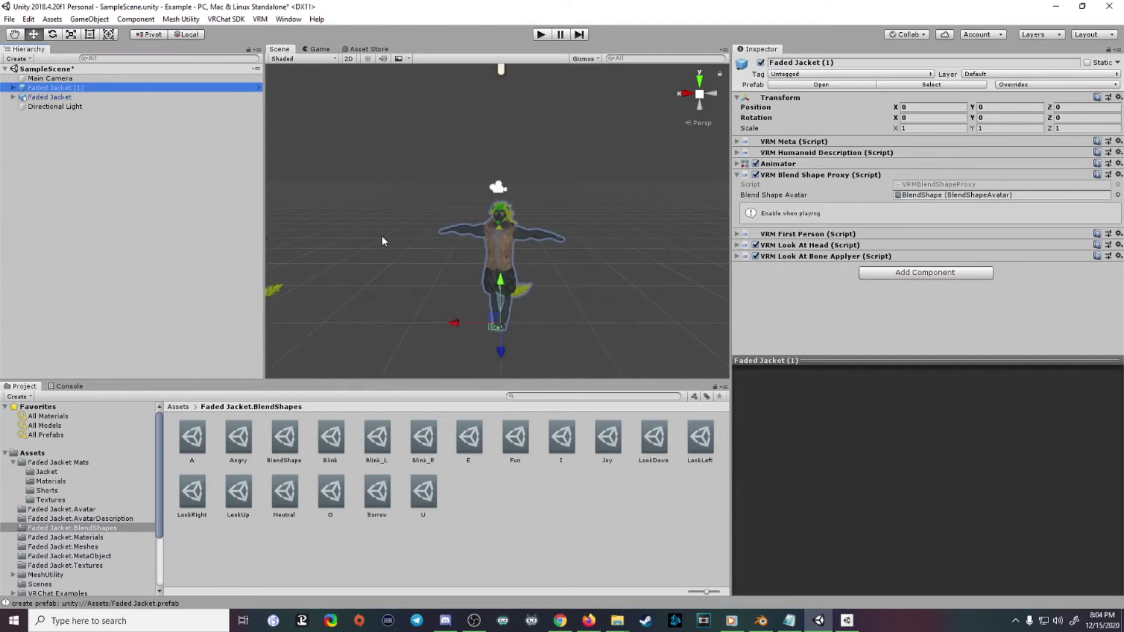
scroll(466, 258, up, 5)
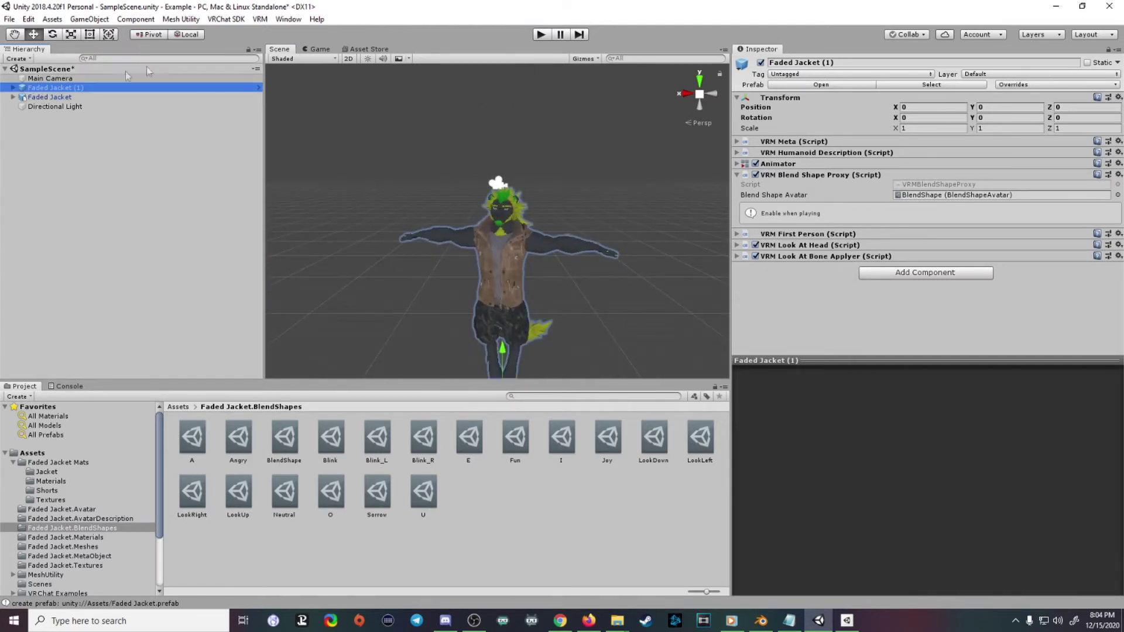
click(260, 19)
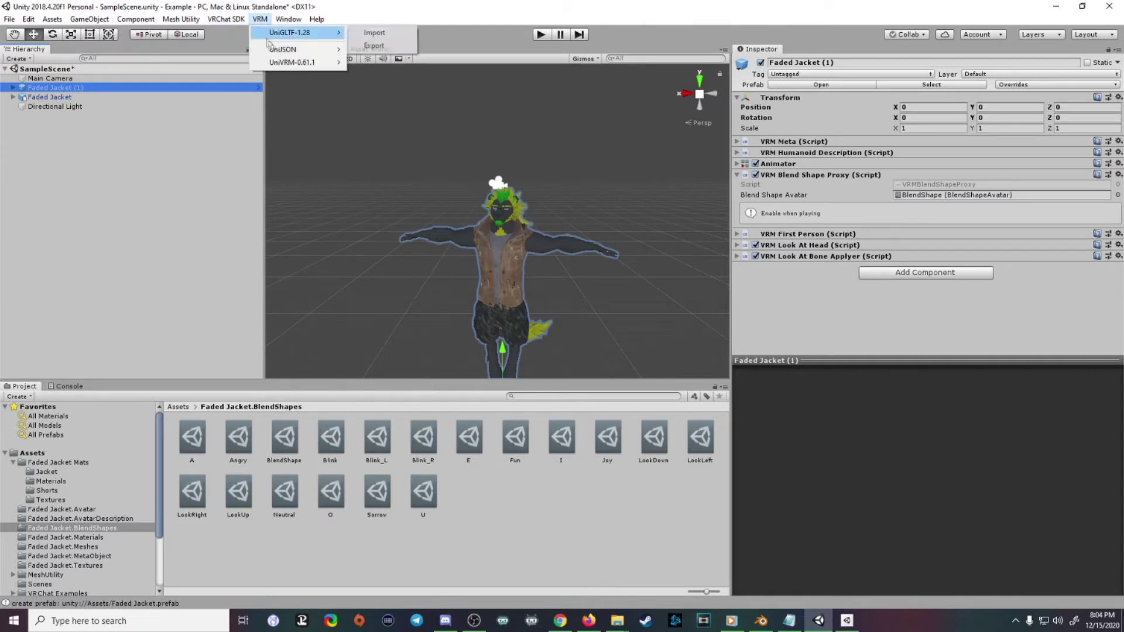
mouse_move(304, 62)
click(391, 62)
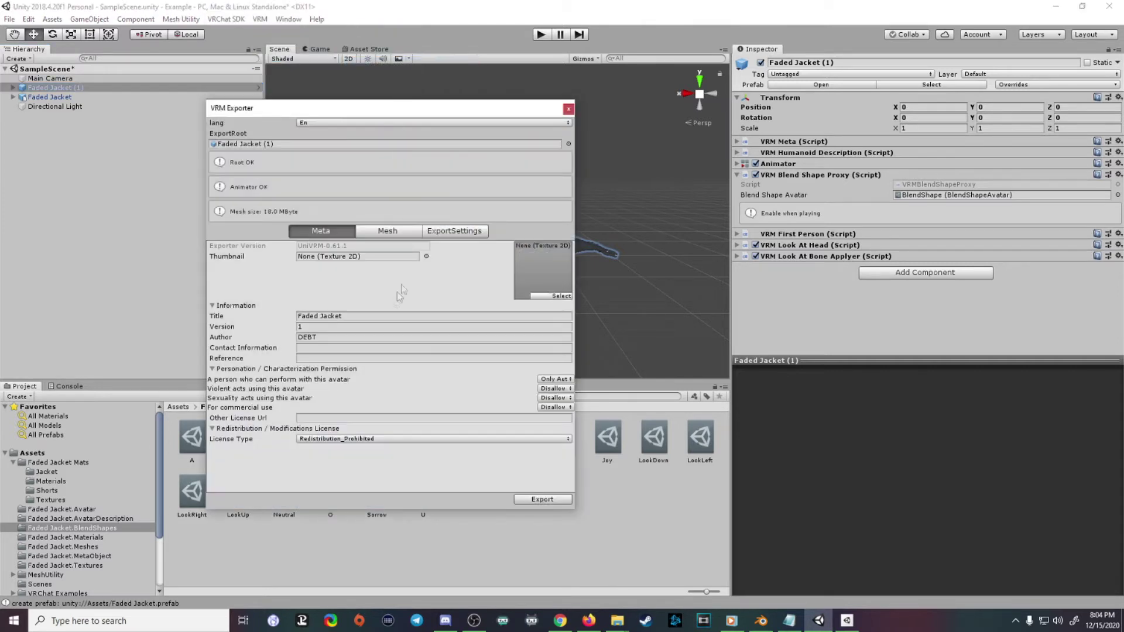
click(542, 499)
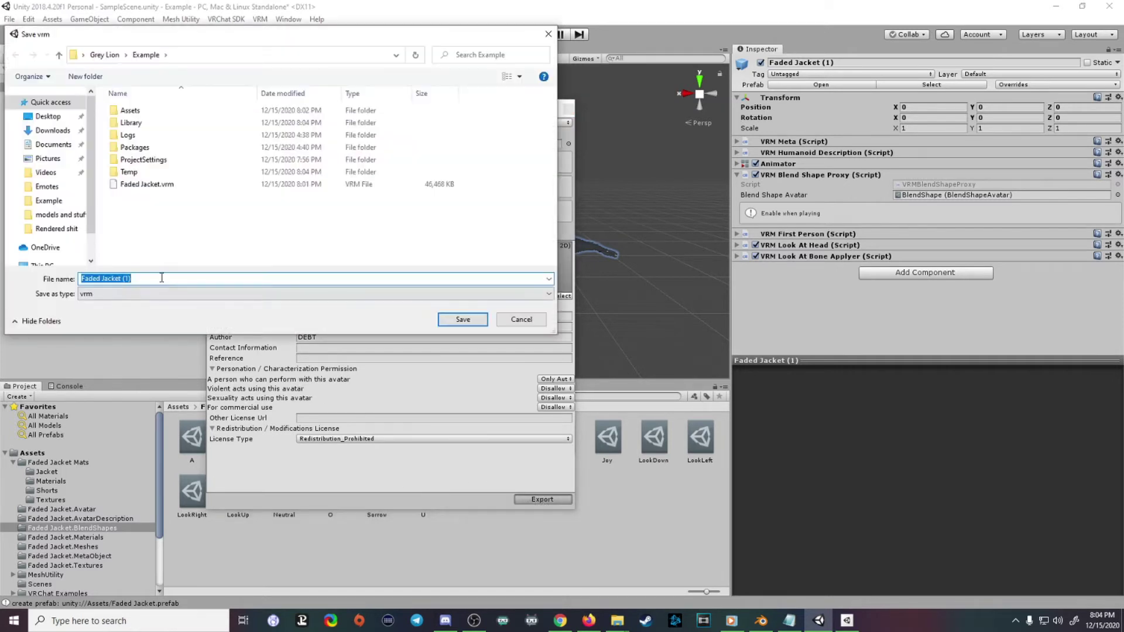
click(453, 319)
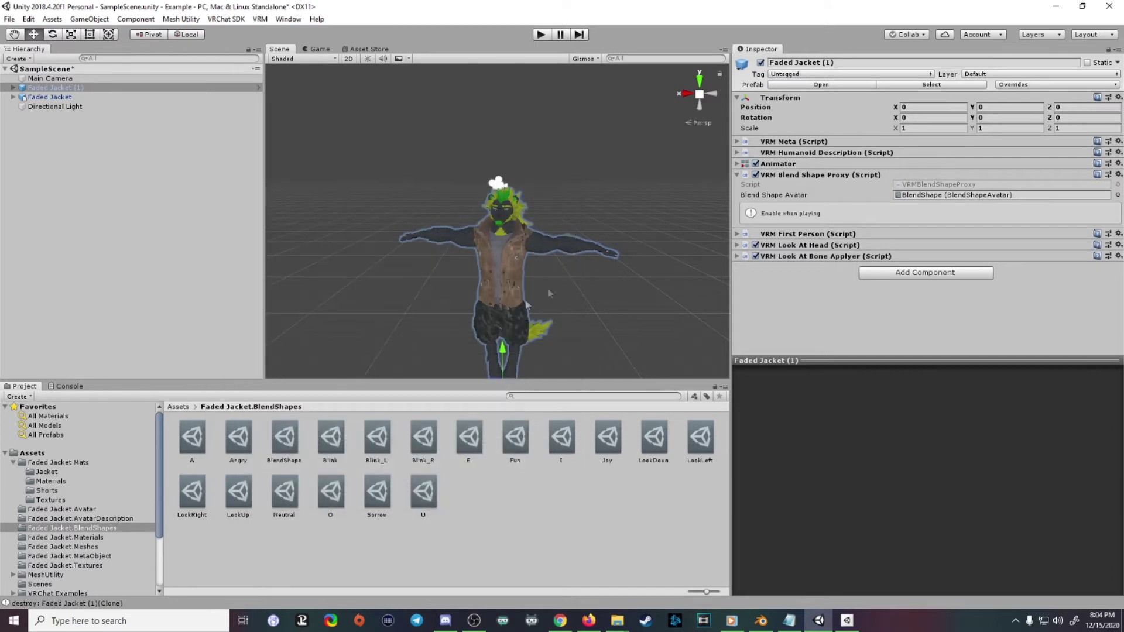
click(1056, 7)
Hide the Animations folder window, launch VMagicMirror, and move its red avatar window up-right.
double_click(1017, 69)
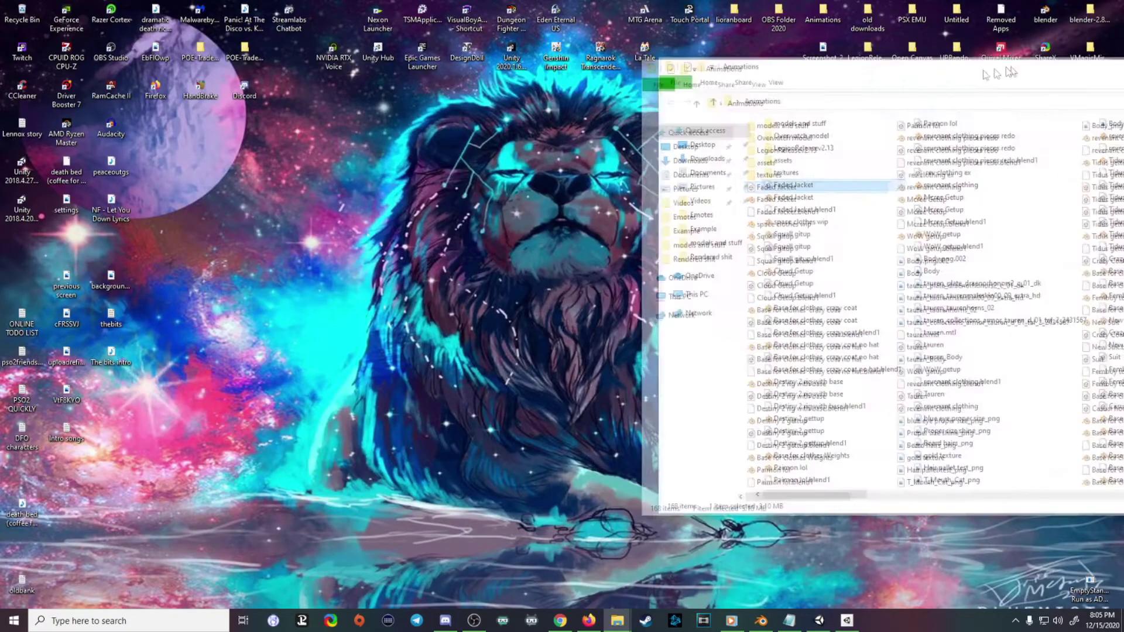
click(796, 194)
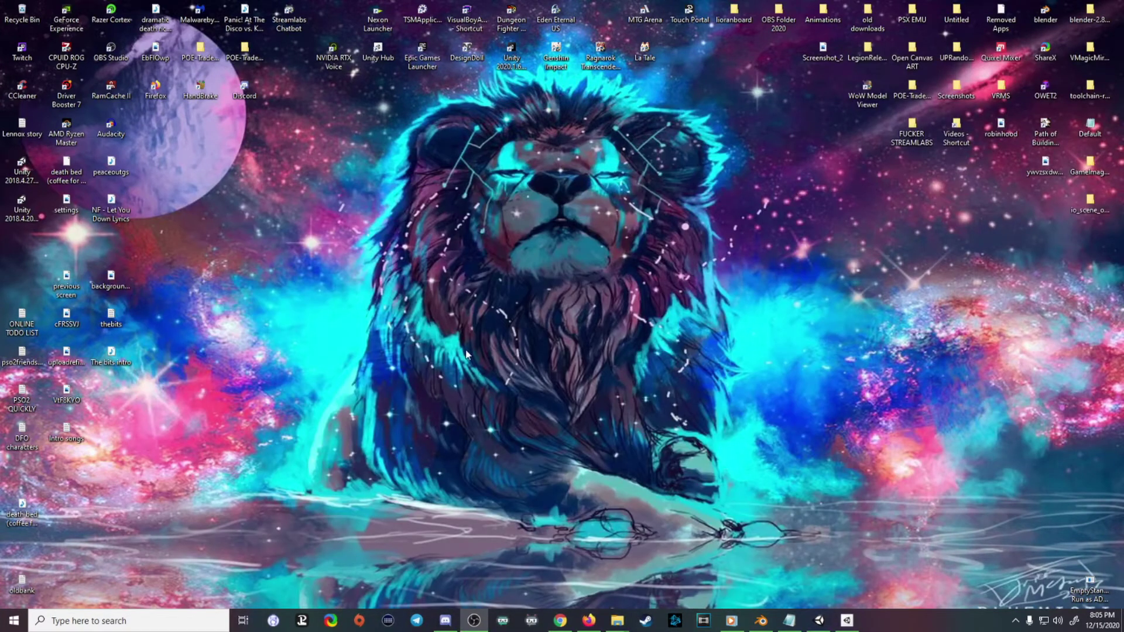
click(273, 622)
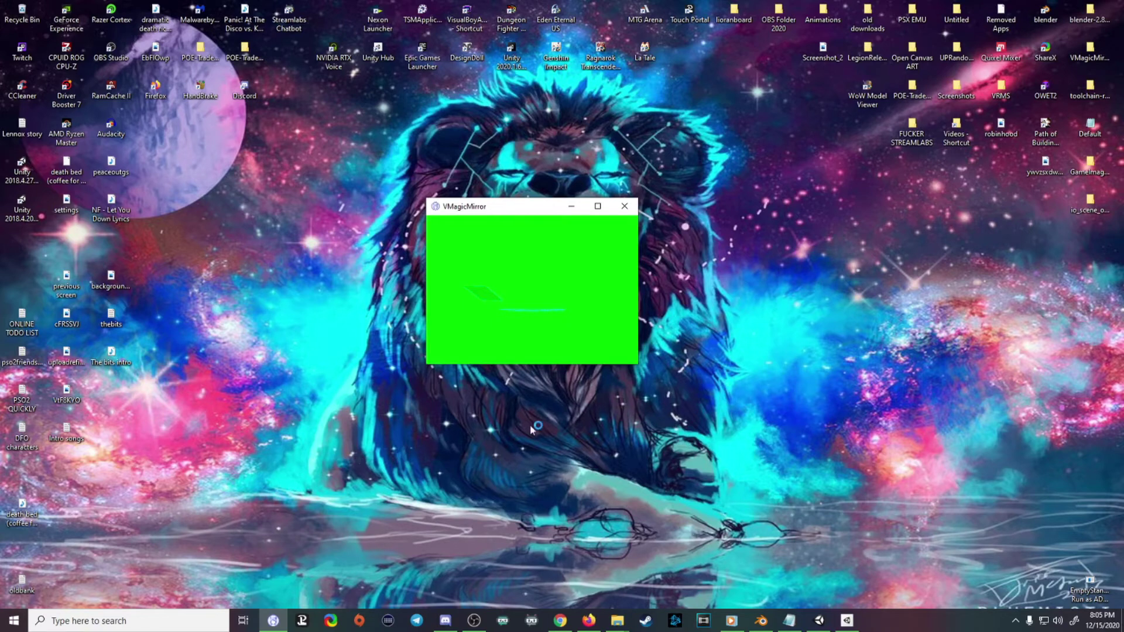
drag(492, 209, 535, 126)
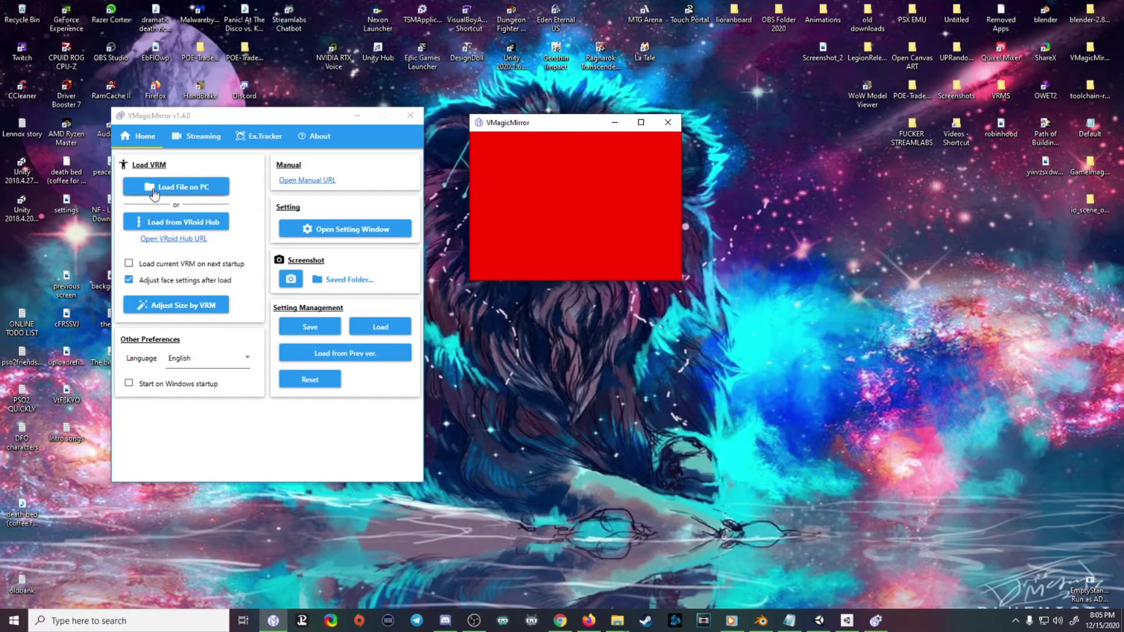
click(153, 190)
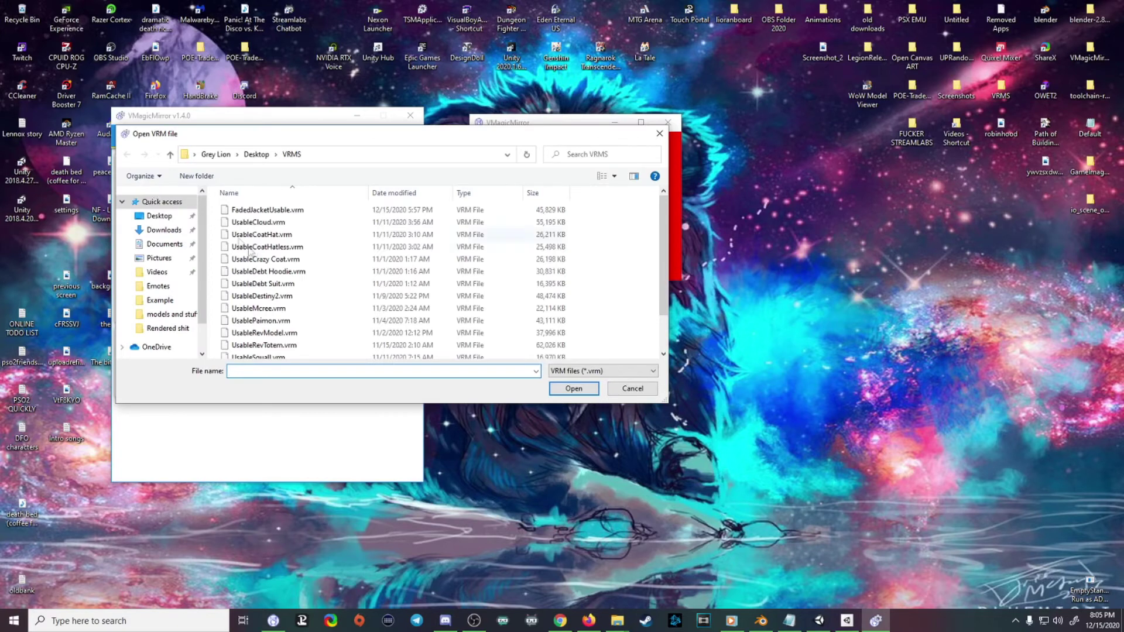
Load FadedJacketUsable.vrm, accept the license prompt, and move the avatar window lower-left.
scroll(271, 271, down, 2)
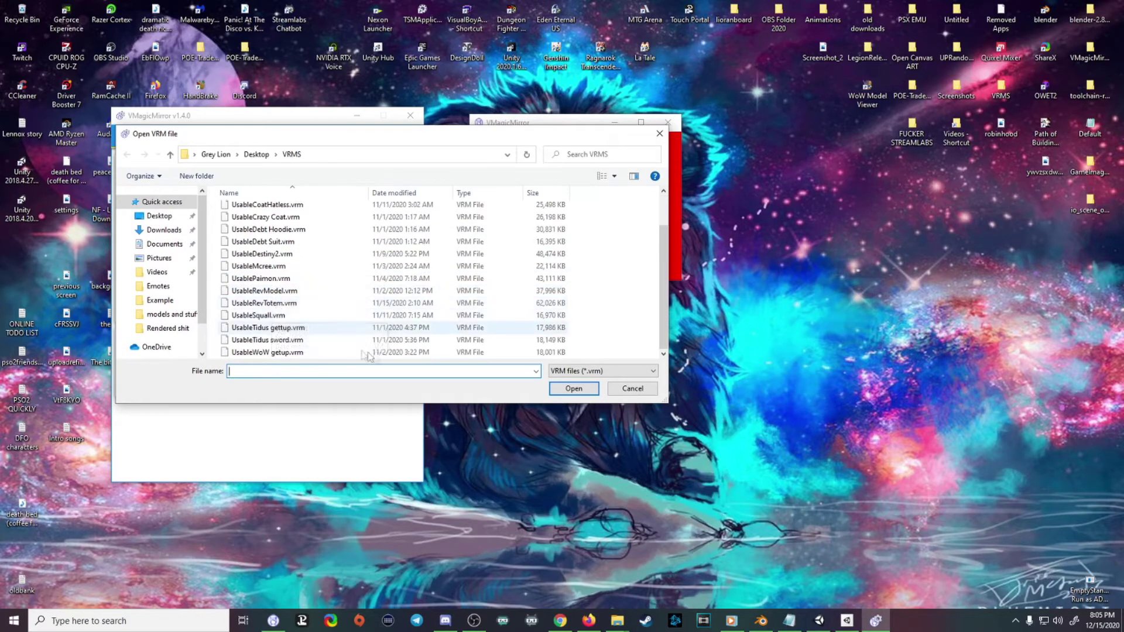
scroll(309, 321, up, 2)
click(295, 210)
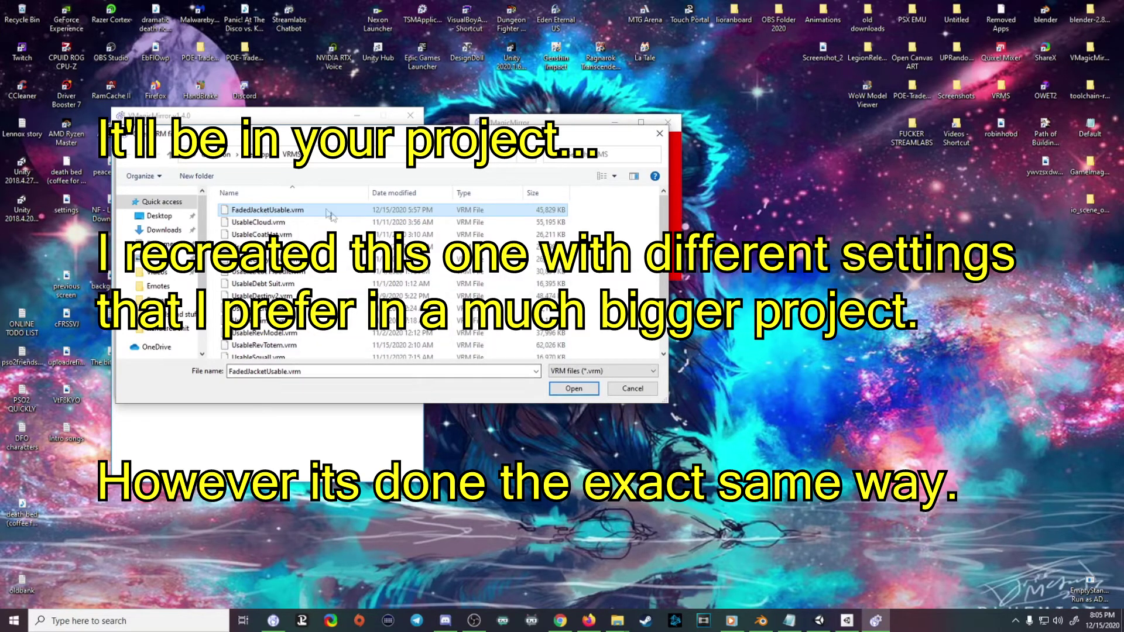
click(571, 389)
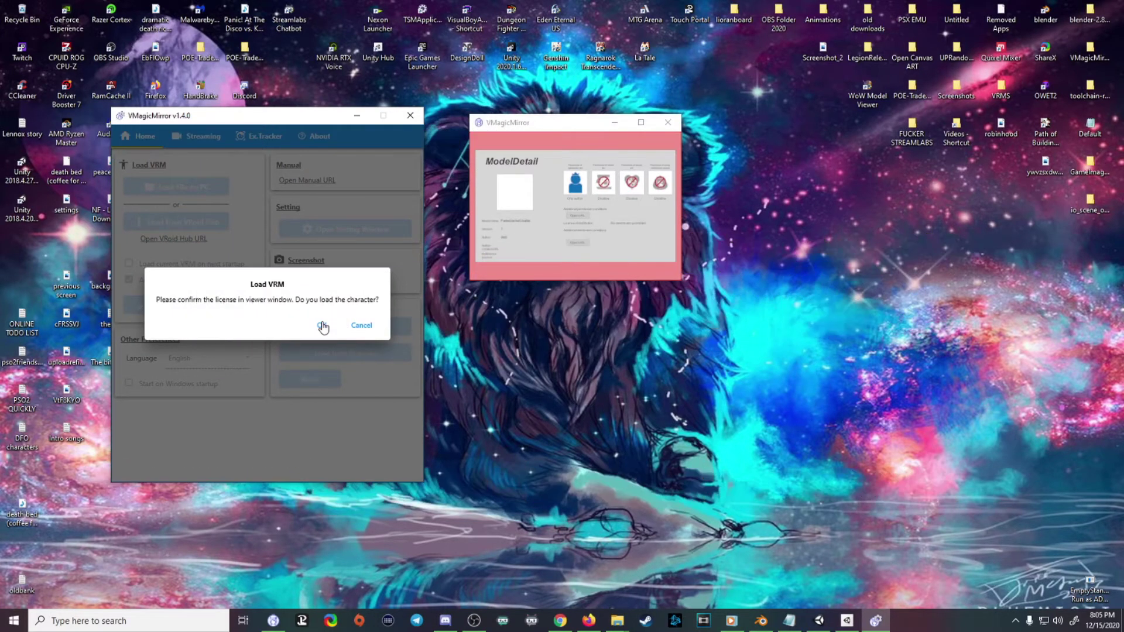
click(323, 326)
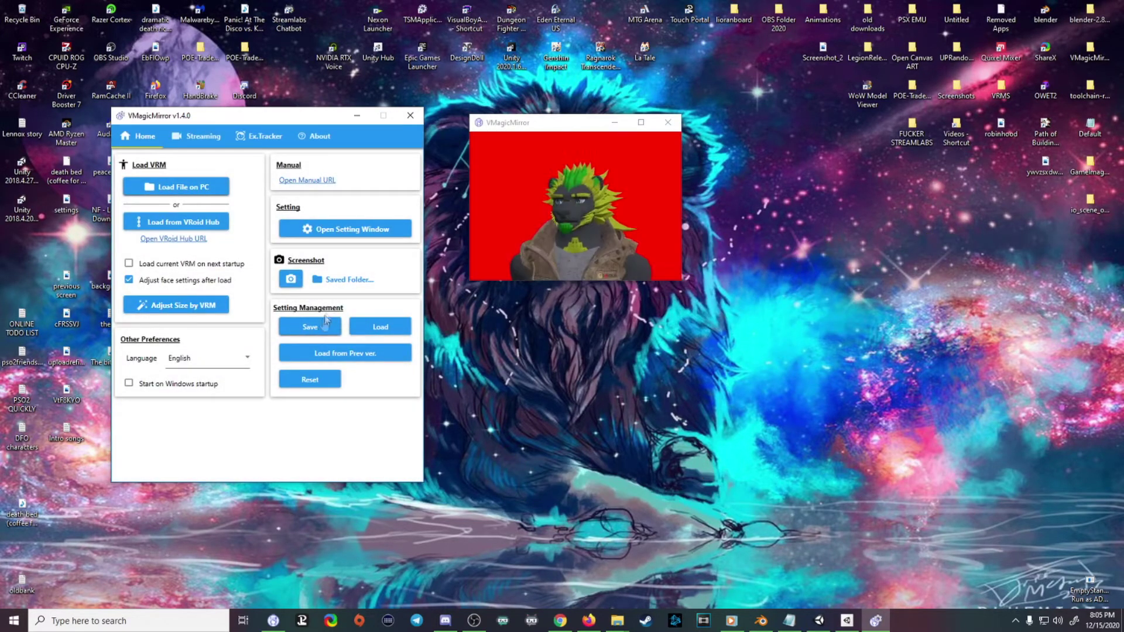
drag(569, 123, 552, 178)
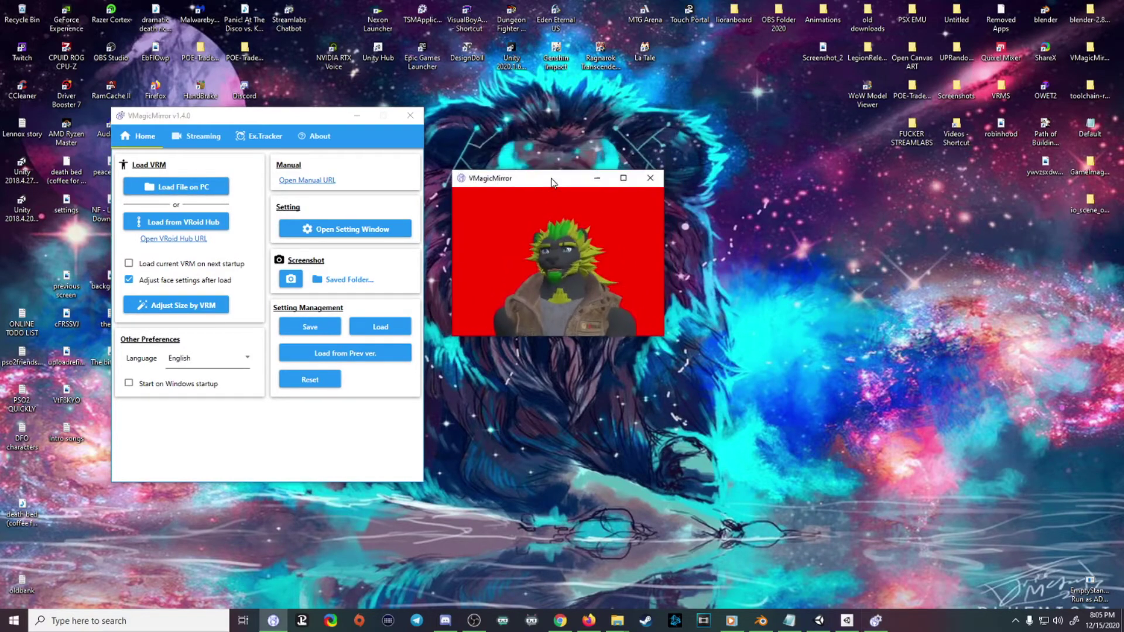
click(320, 229)
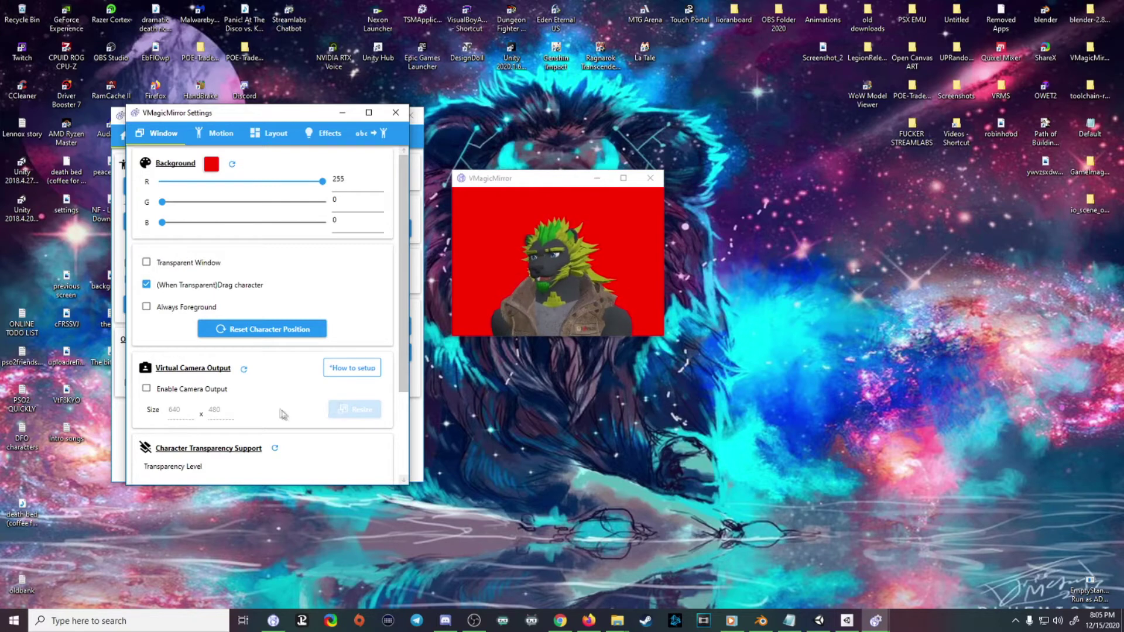
scroll(301, 328, down, 2)
scroll(302, 297, up, 2)
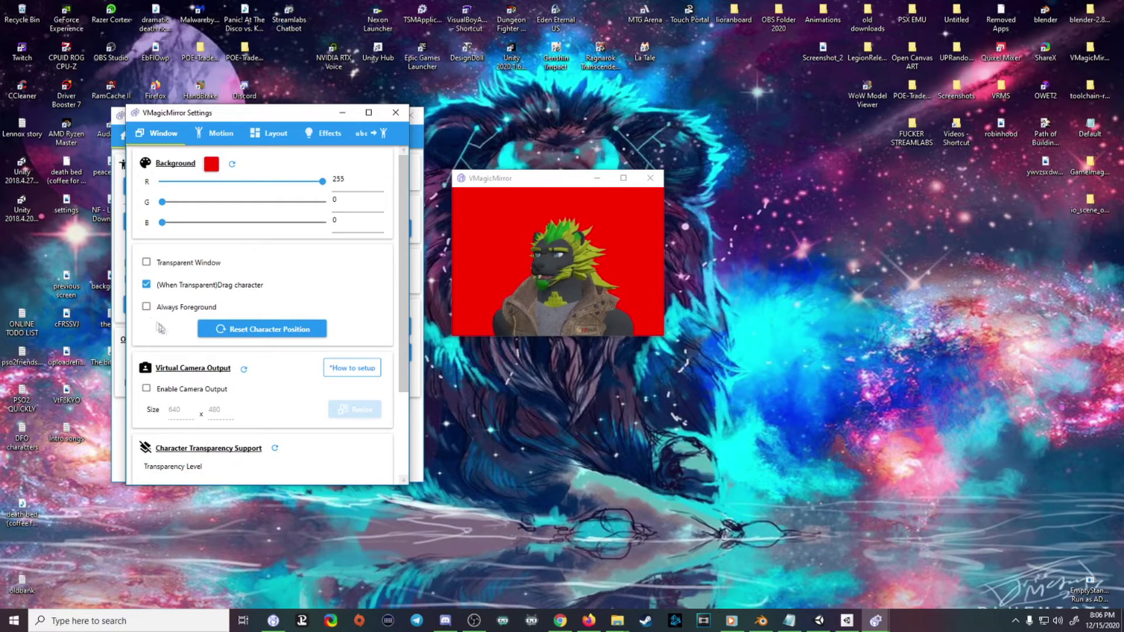
scroll(269, 409, down, 3)
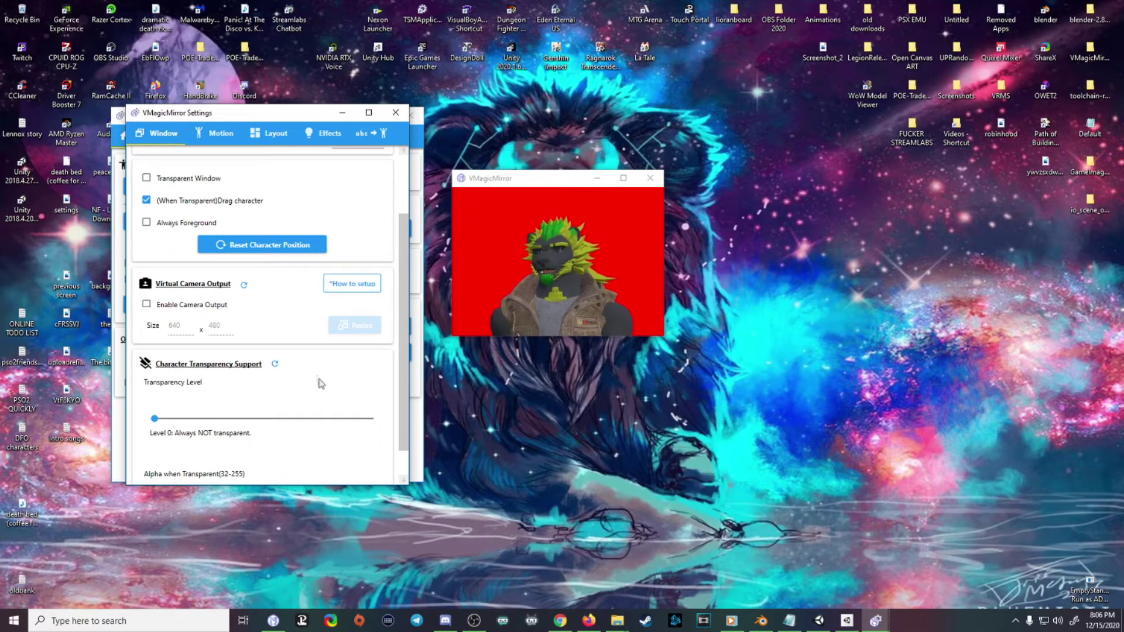
scroll(320, 384, down, 1)
scroll(390, 436, up, 4)
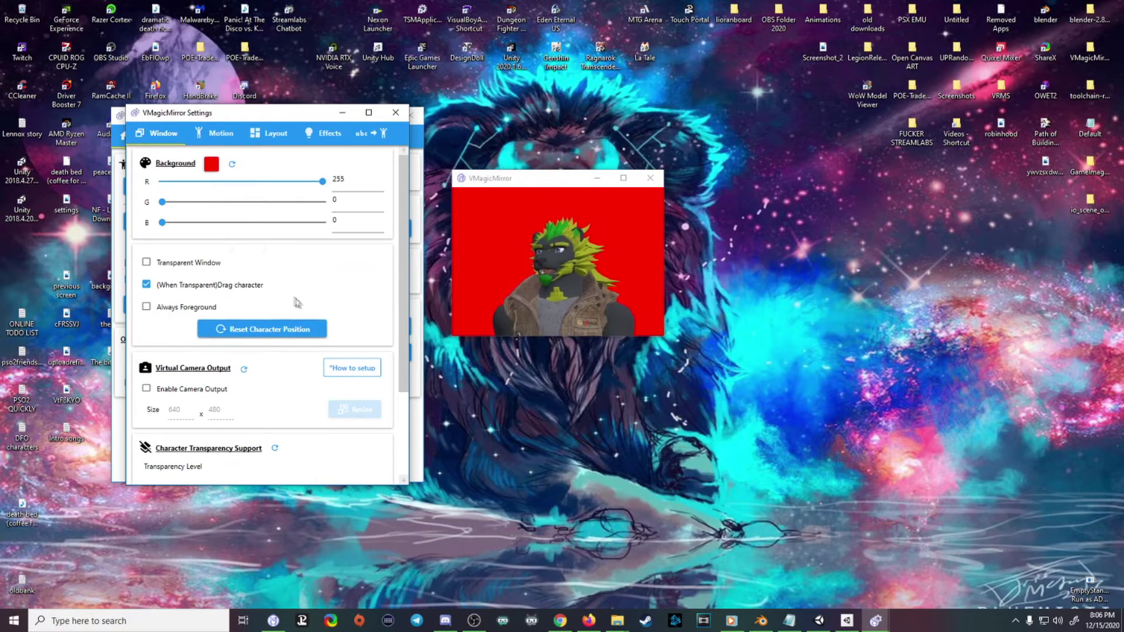
click(217, 133)
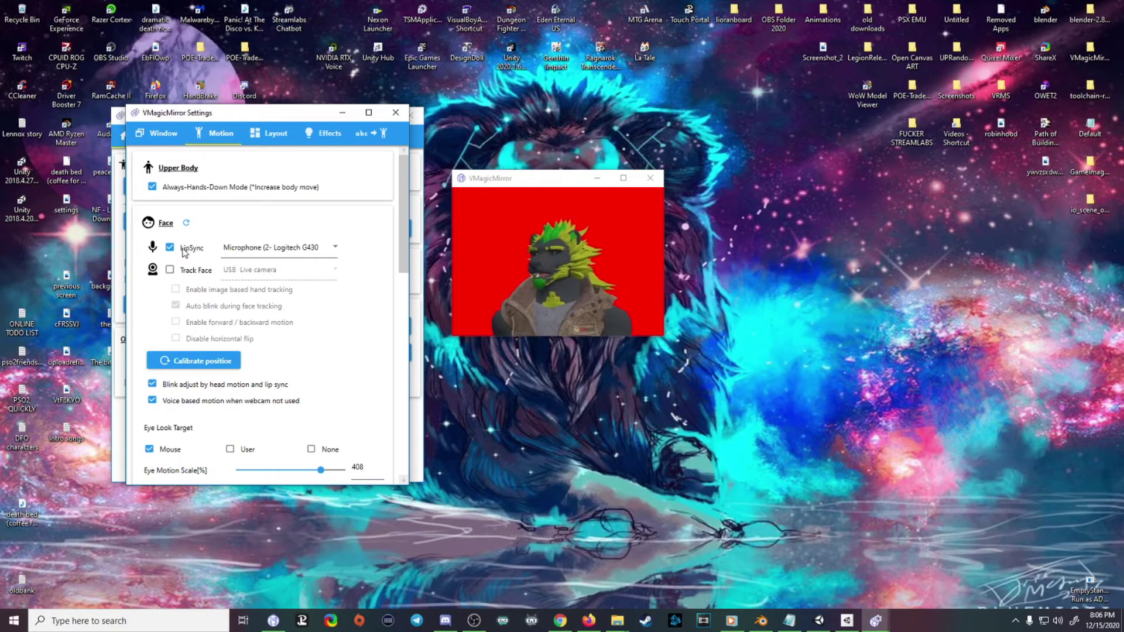
Keep the Logitech G430 as the lip-sync microphone and scroll down the Motion panel.
click(330, 251)
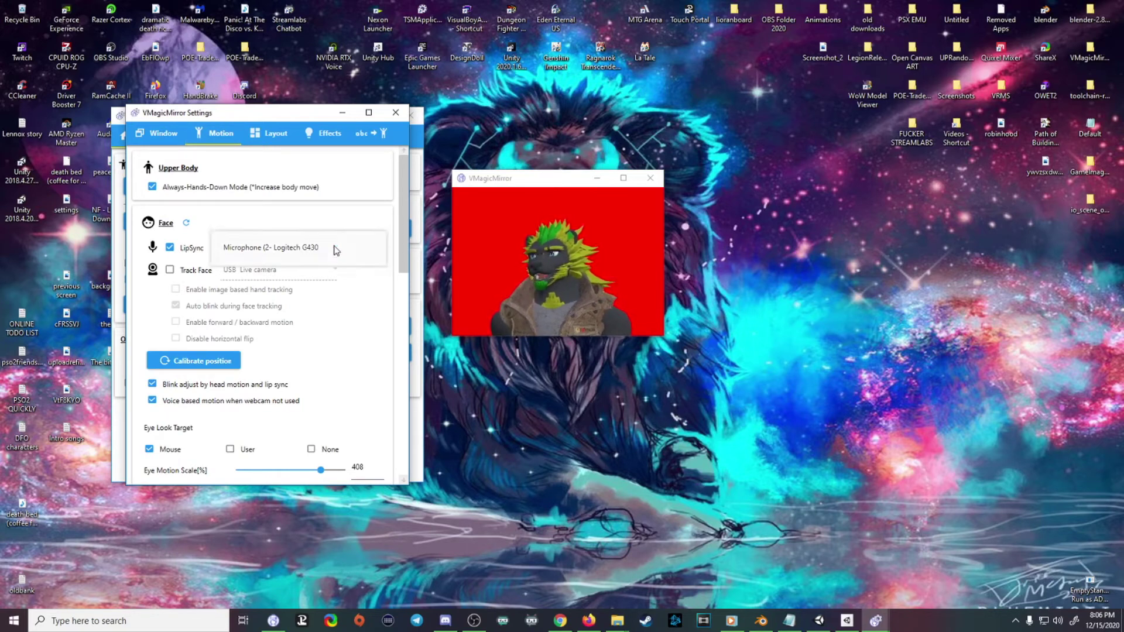
click(346, 212)
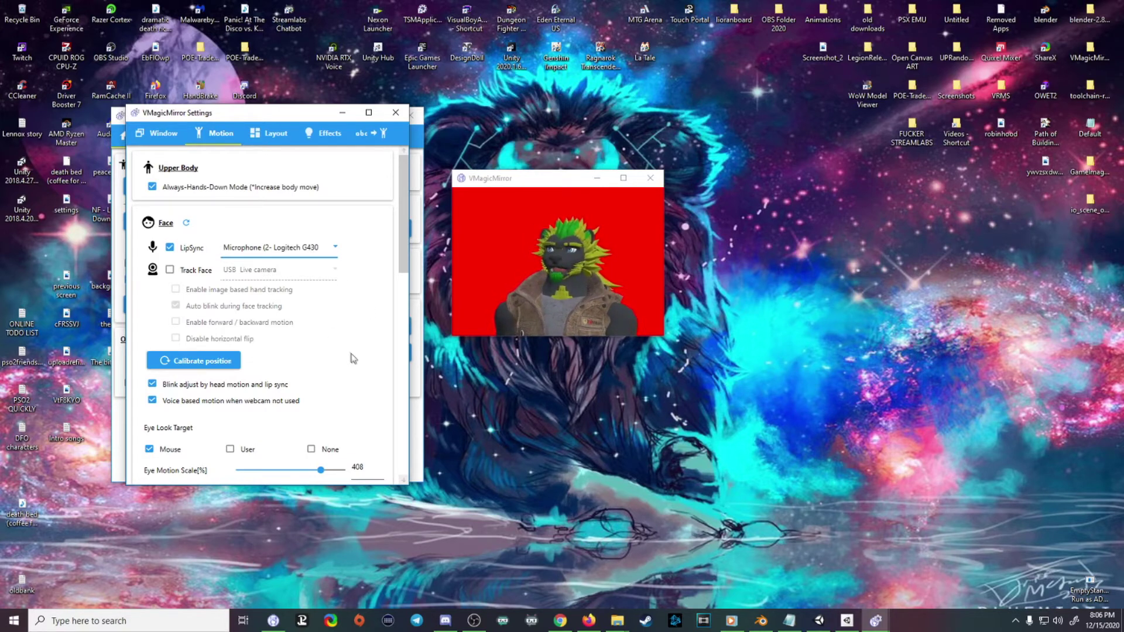
scroll(351, 345, down, 1)
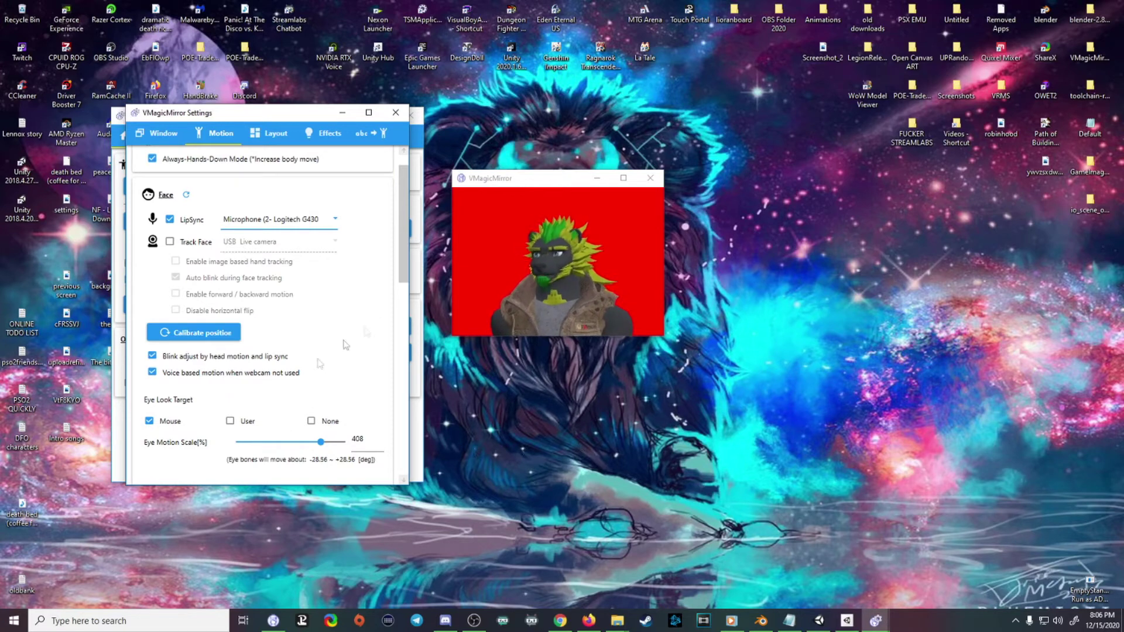
scroll(295, 355, down, 1)
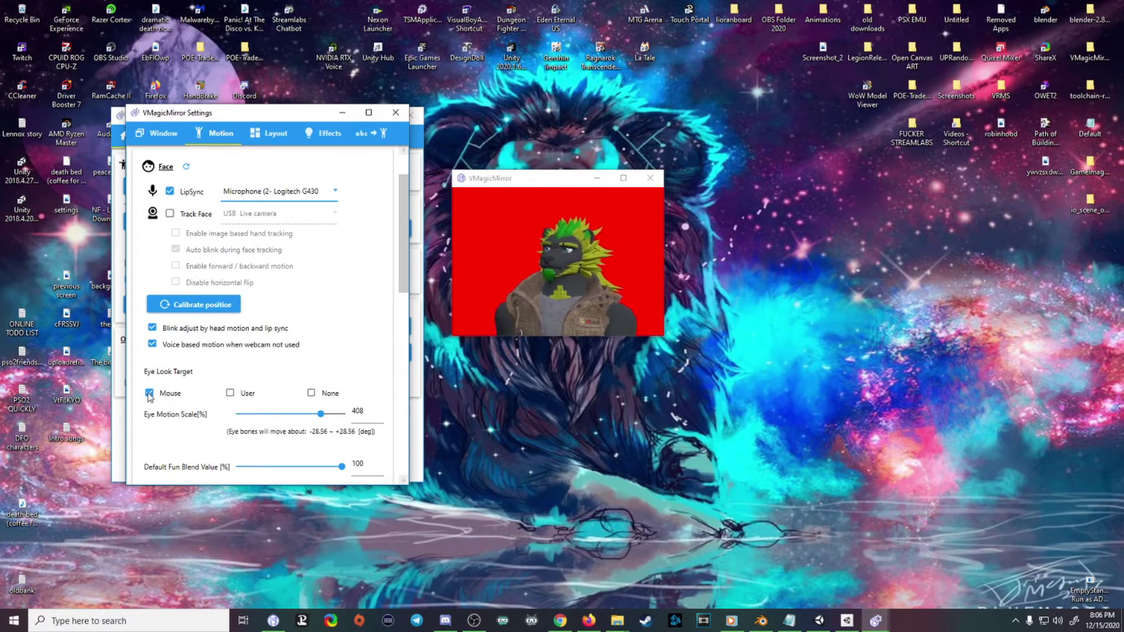
Set Eye Look Target to None and scroll down to the Wait Motion settings.
click(312, 394)
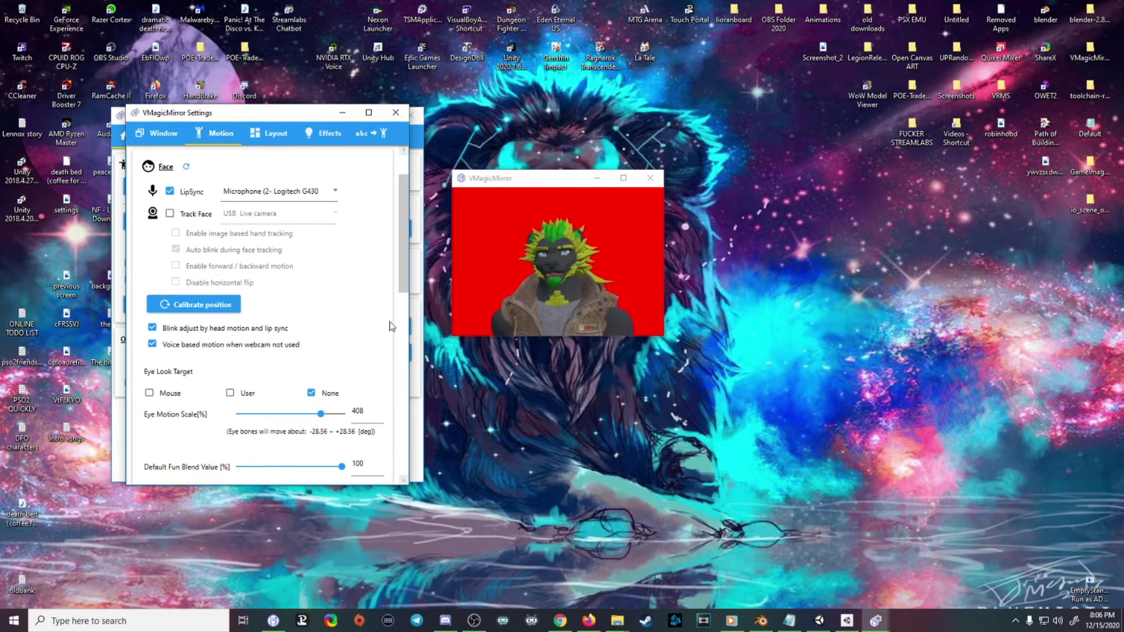
scroll(384, 322, down, 1)
scroll(187, 403, down, 2)
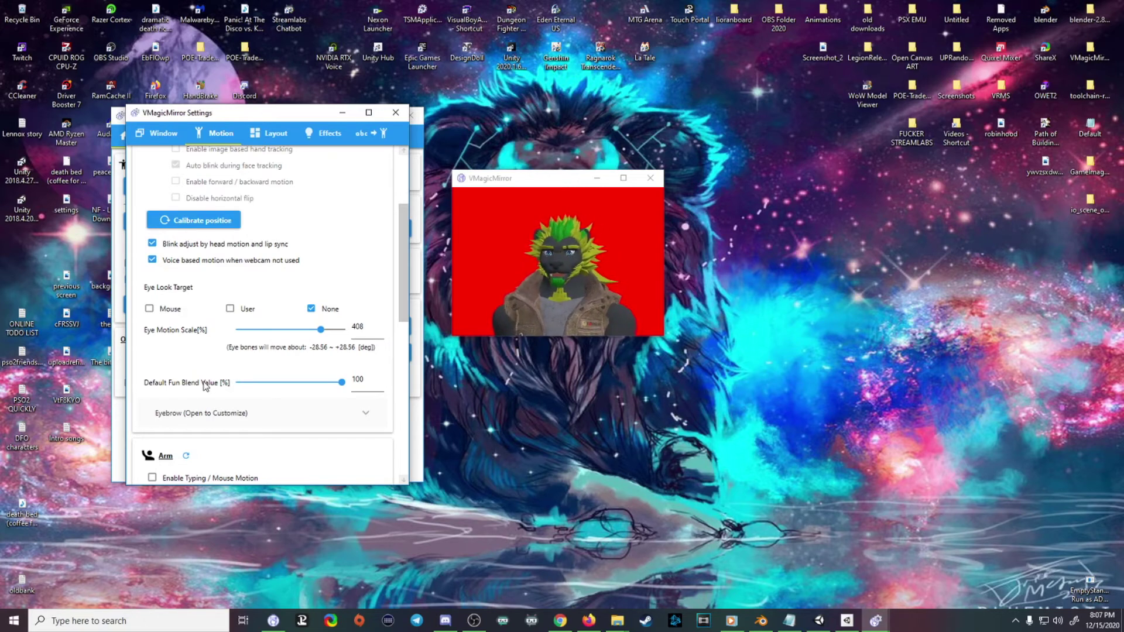
scroll(323, 447, down, 3)
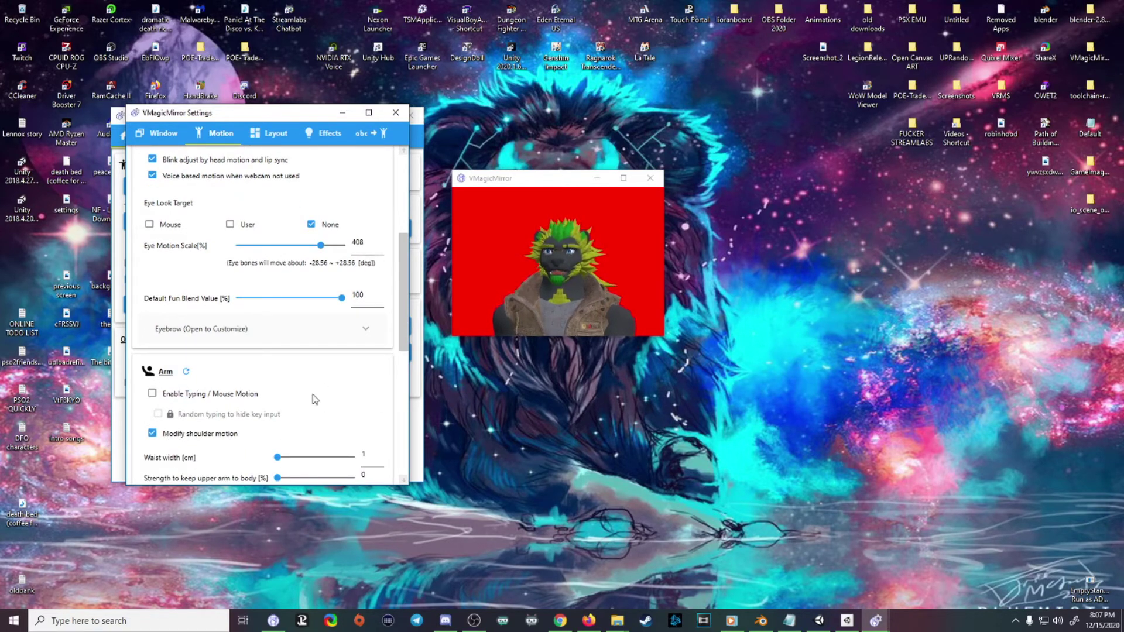
scroll(240, 467, down, 1)
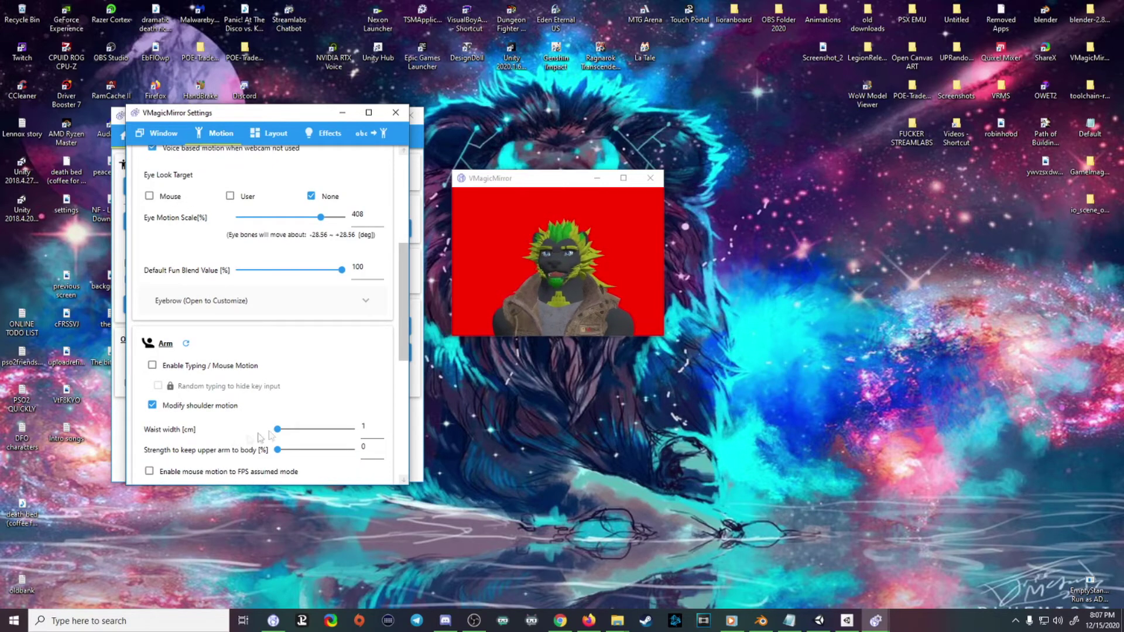
scroll(180, 444, down, 7)
scroll(188, 443, down, 4)
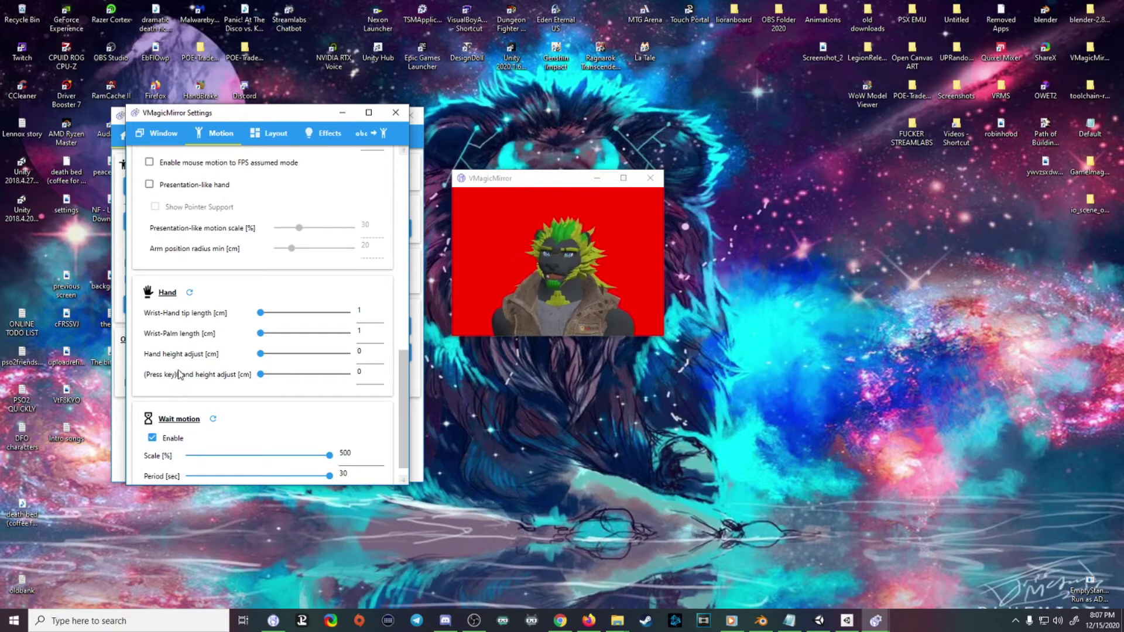
scroll(233, 402, down, 1)
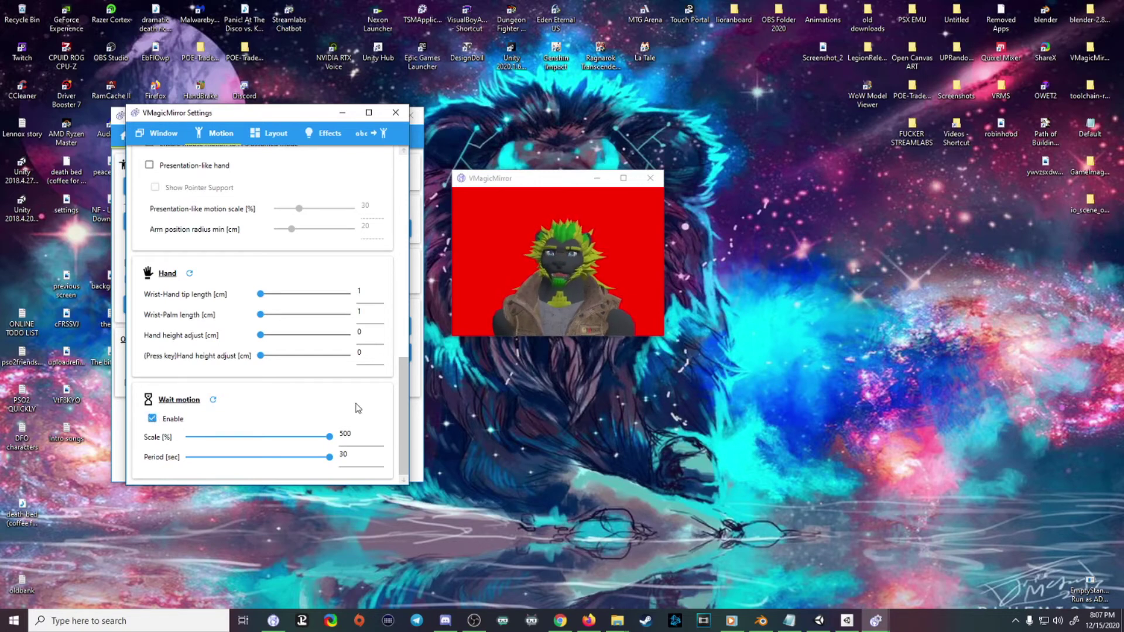
scroll(369, 409, up, 5)
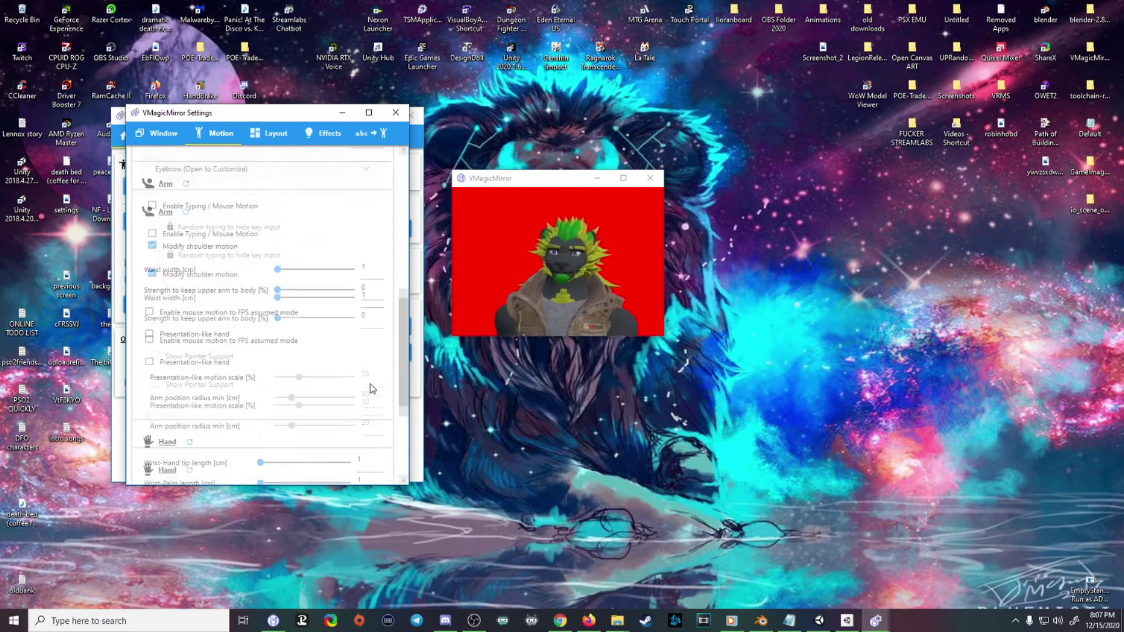
scroll(285, 241, down, 5)
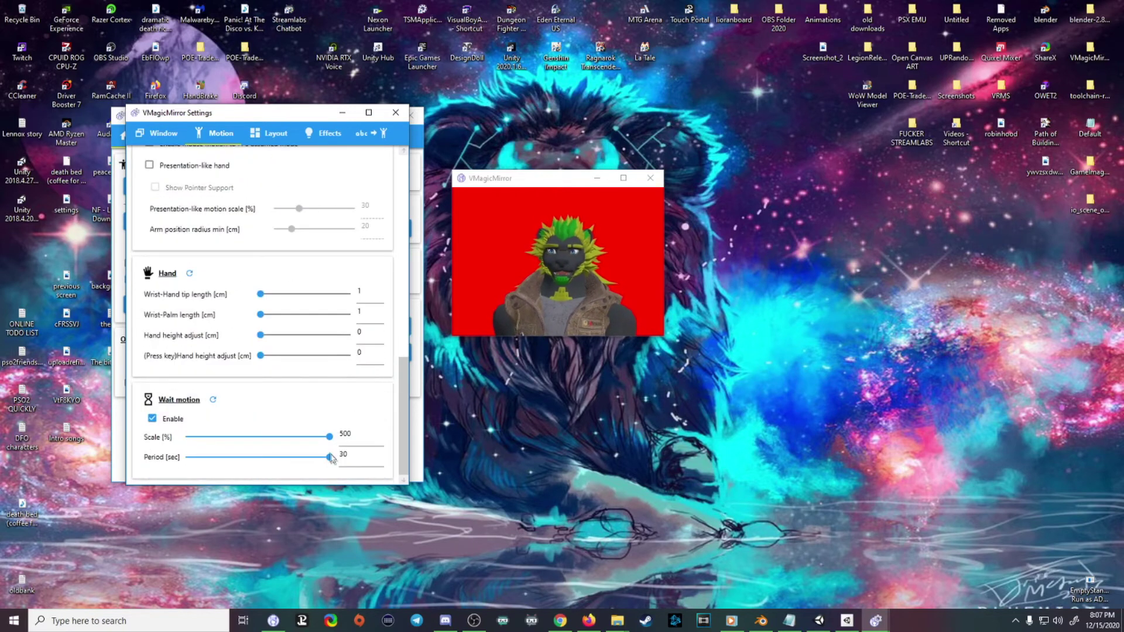
Drag Wait Motion period and scale to minimum, then restore them to 30 seconds and 500%.
drag(331, 459, 189, 458)
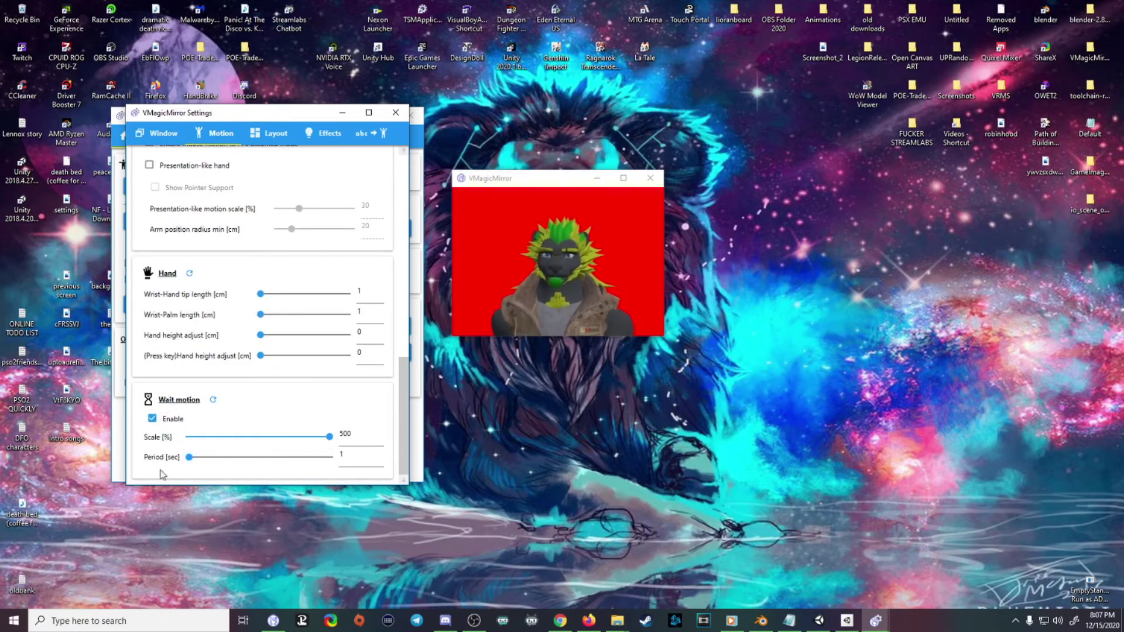
drag(330, 437, 189, 437)
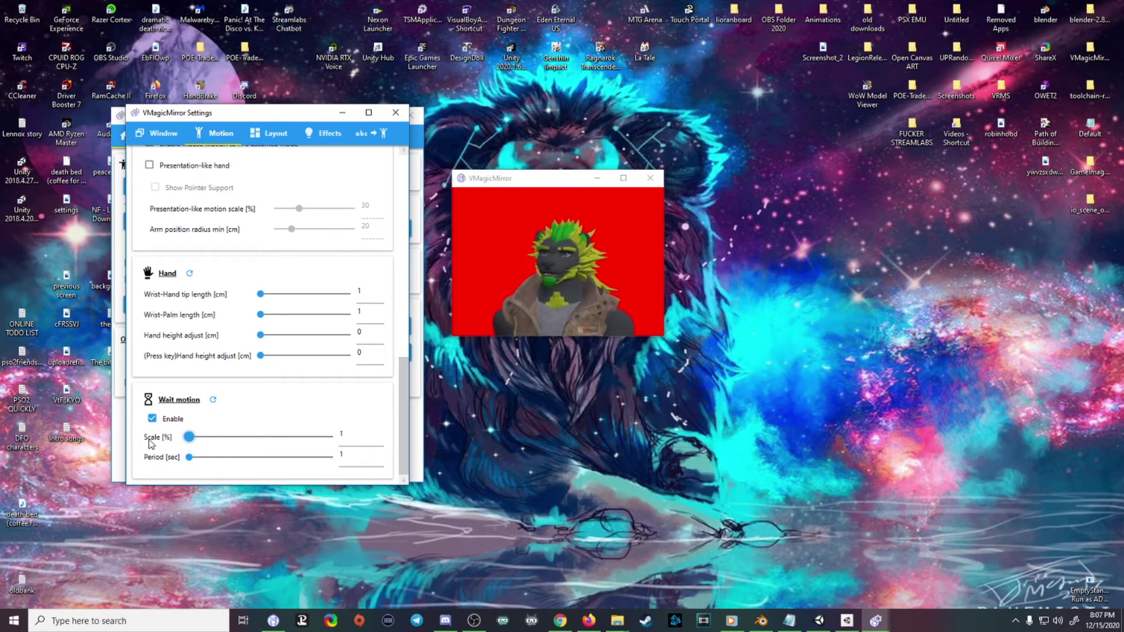
drag(189, 437, 329, 437)
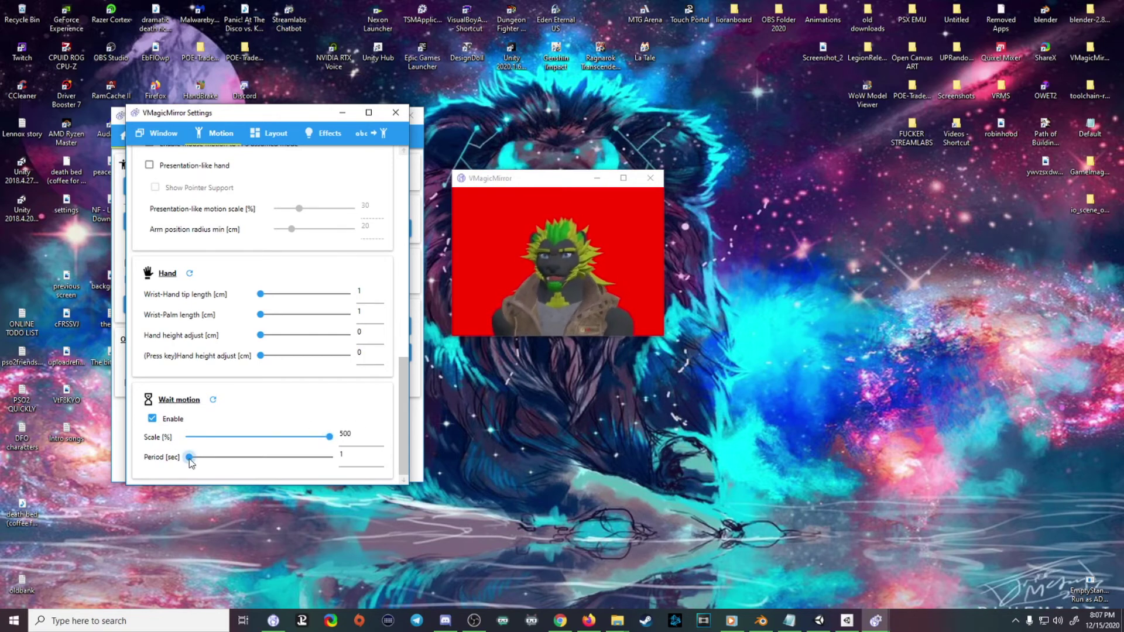
drag(189, 457, 329, 458)
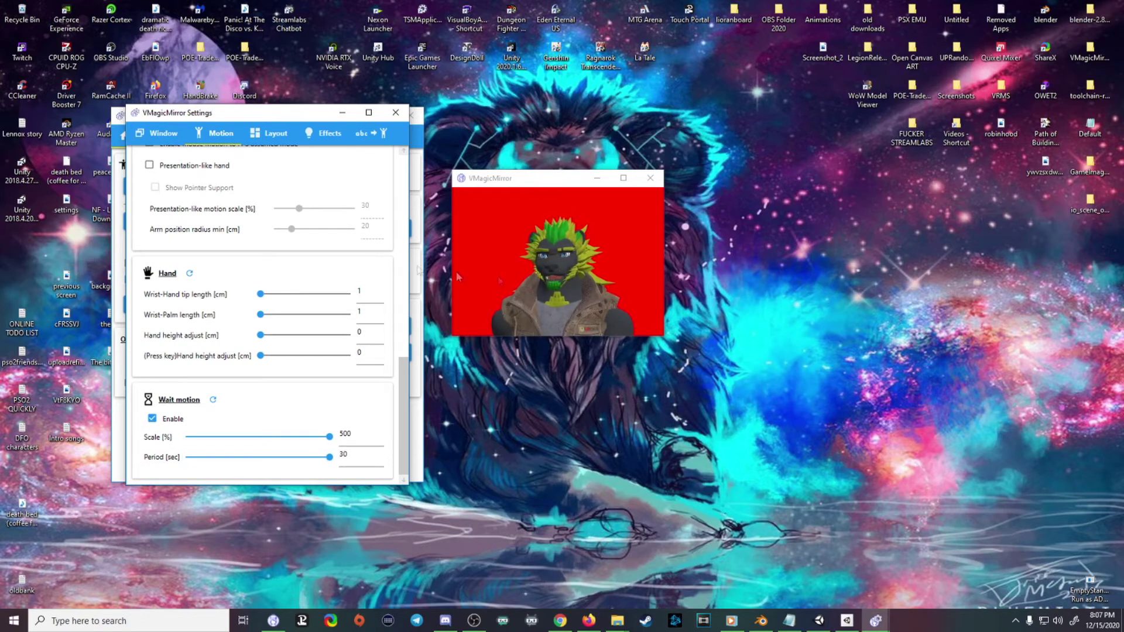
scroll(260, 323, up, 10)
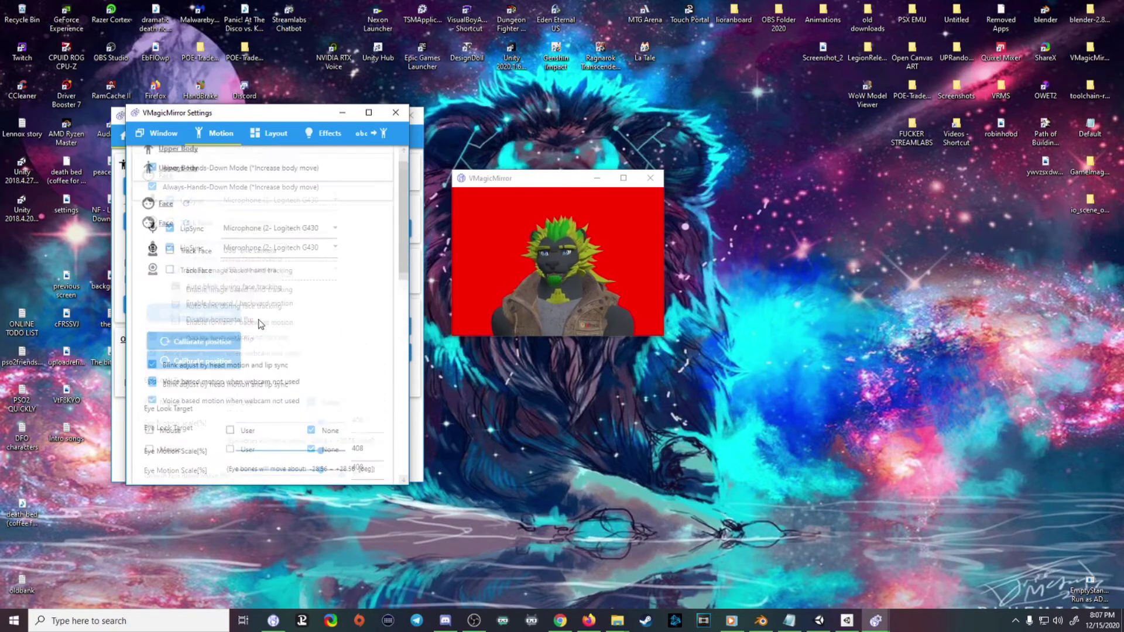
click(264, 132)
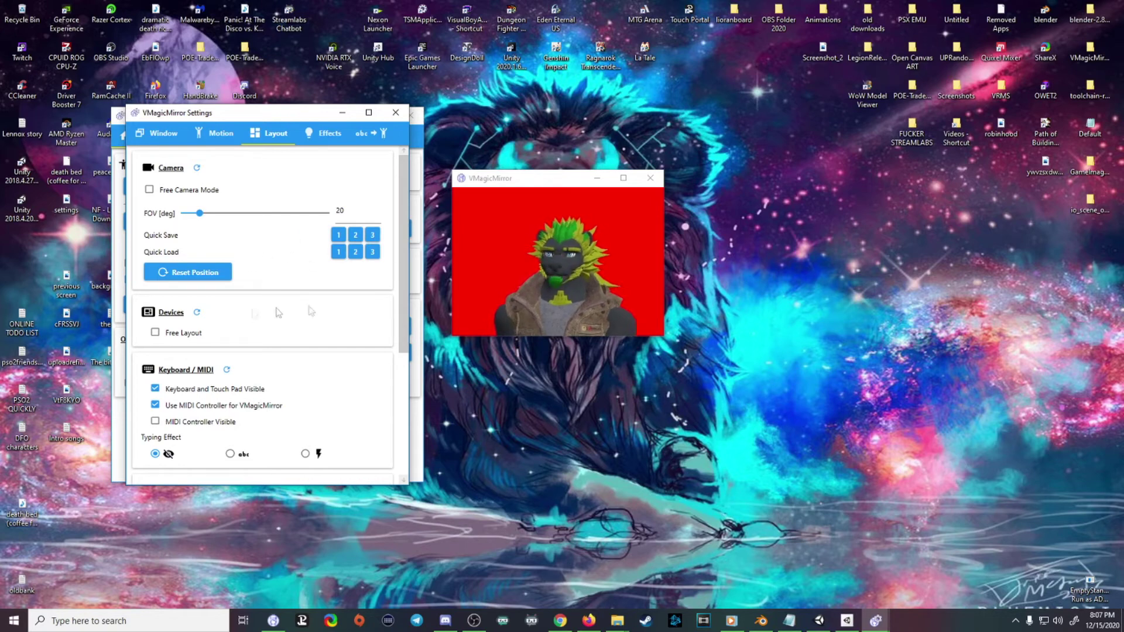
Scroll through the Layout page's Camera, Devices, Keyboard / MIDI and Gamepad sections.
scroll(370, 391, down, 1)
scroll(174, 375, down, 1)
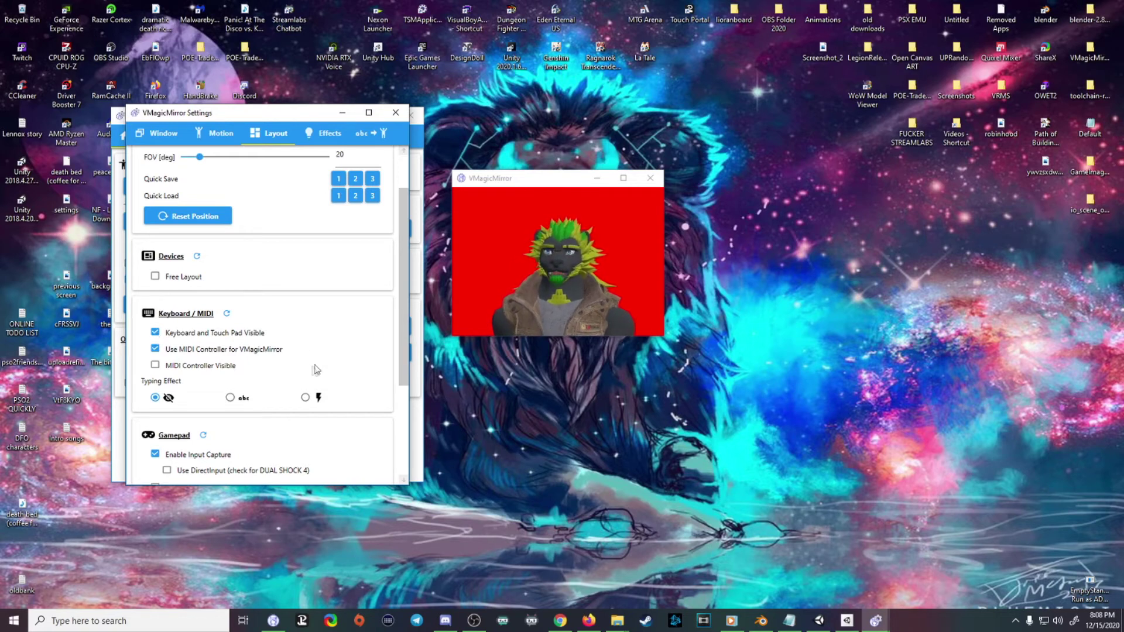
scroll(378, 375, down, 1)
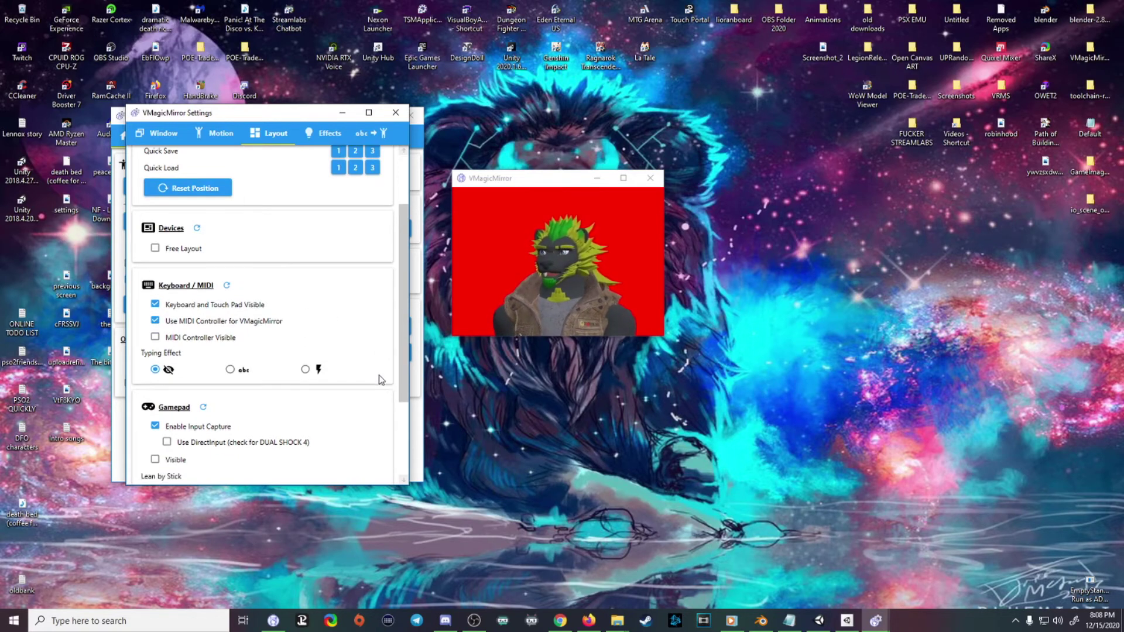
scroll(365, 427, down, 2)
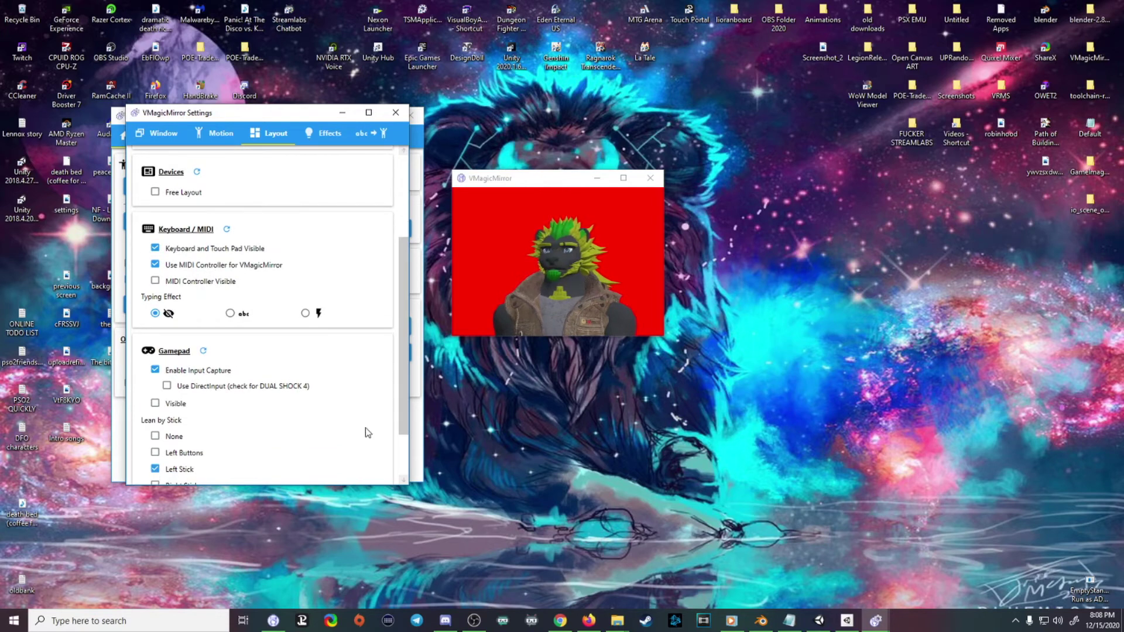
scroll(352, 433, down, 2)
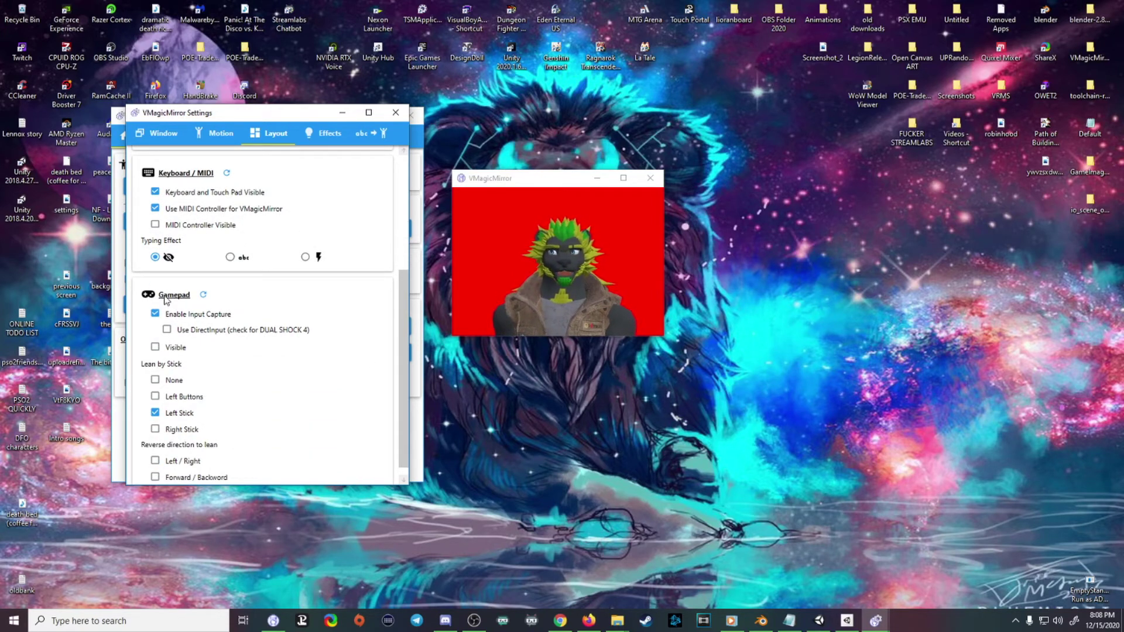
scroll(329, 418, down, 1)
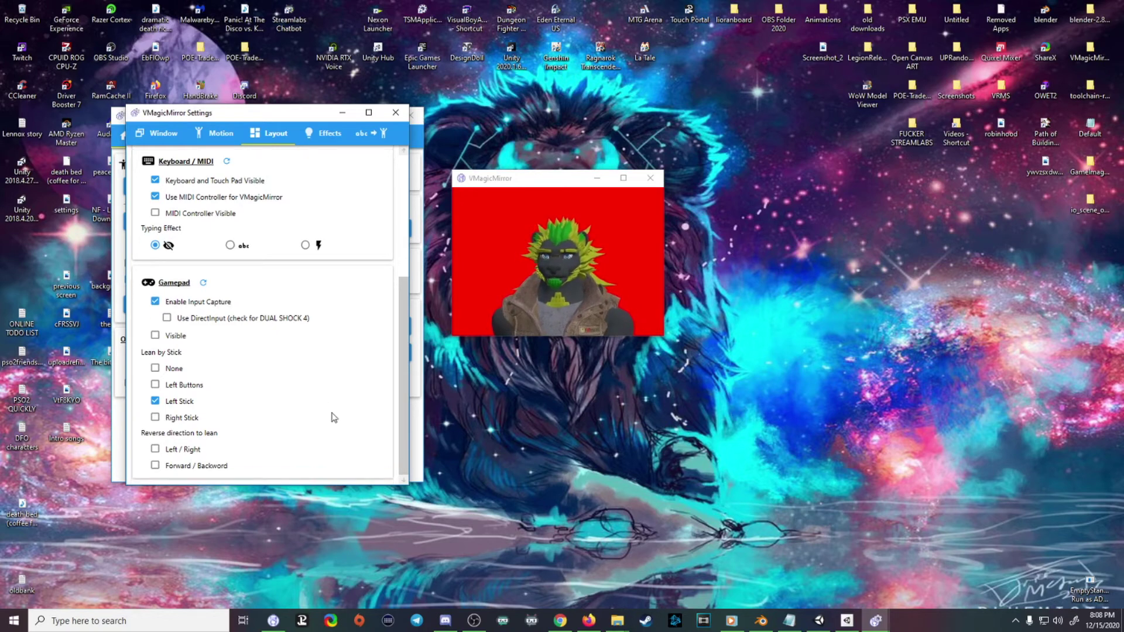
scroll(334, 416, up, 3)
scroll(351, 409, up, 2)
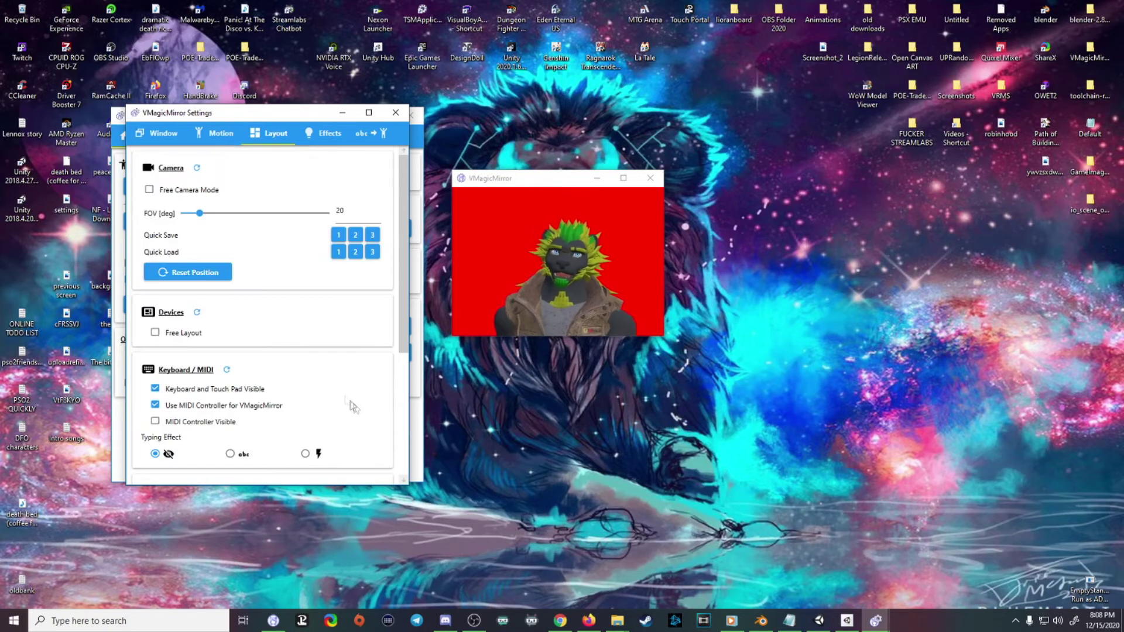
Browse the Effects and Word to Motion pages, then turn on Transparent Window on the Window page.
click(330, 132)
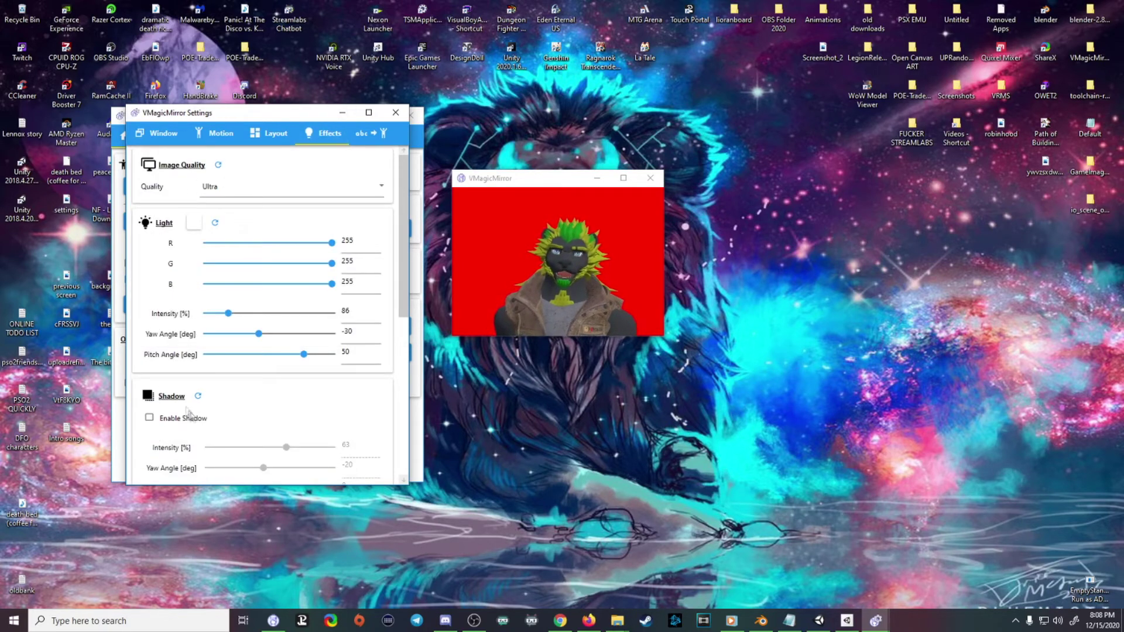
scroll(184, 407, down, 10)
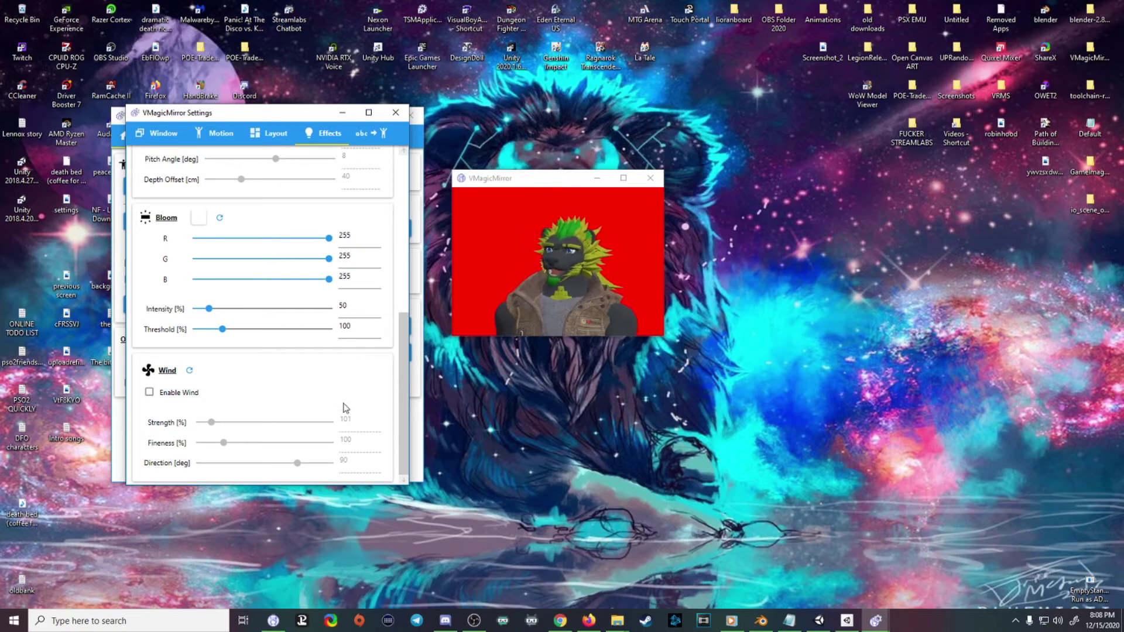
scroll(345, 408, up, 3)
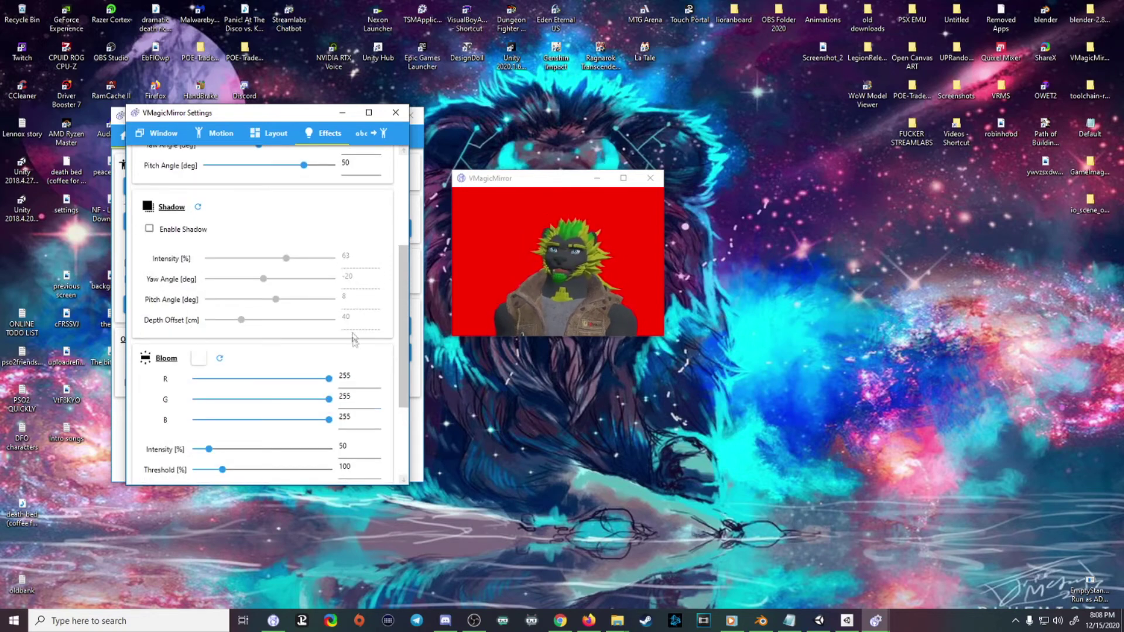
scroll(368, 374, up, 3)
scroll(369, 374, up, 1)
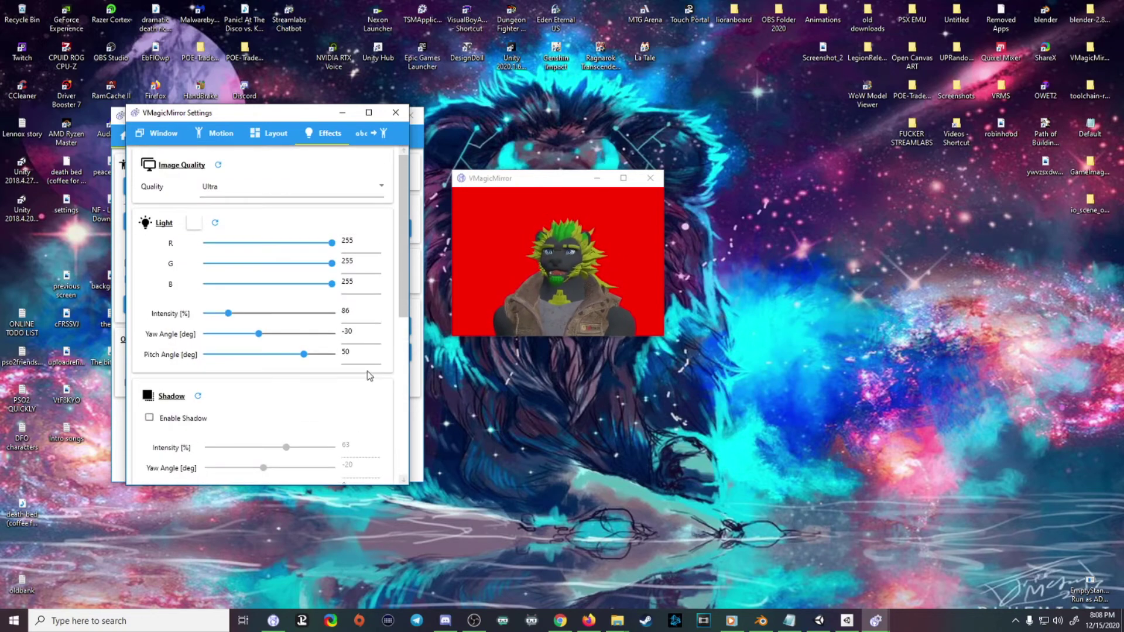
click(367, 135)
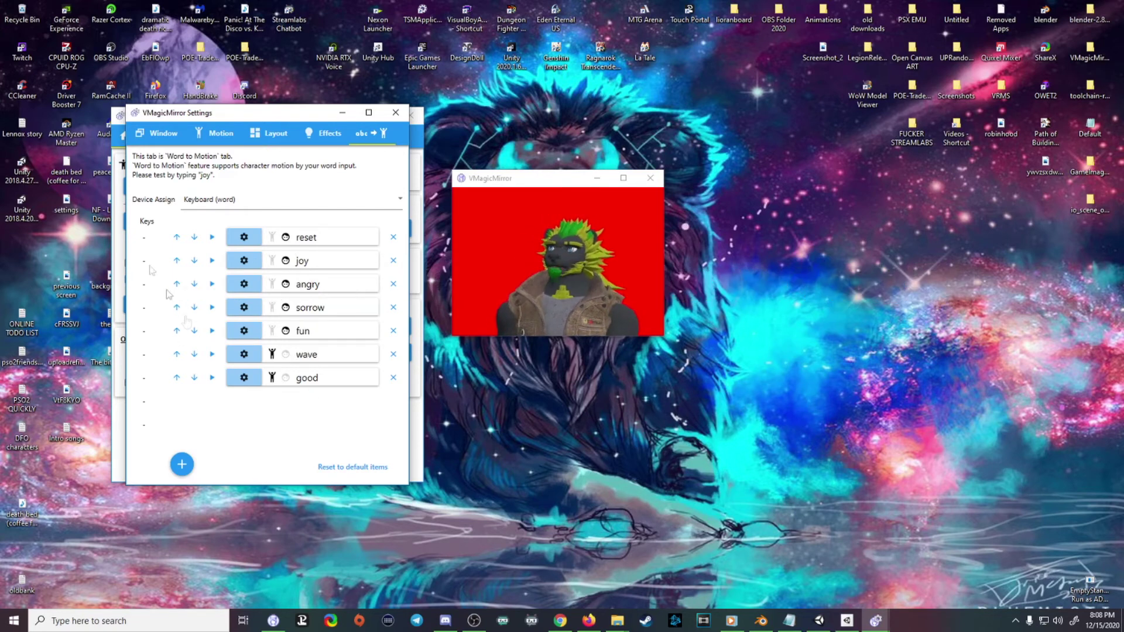
click(164, 138)
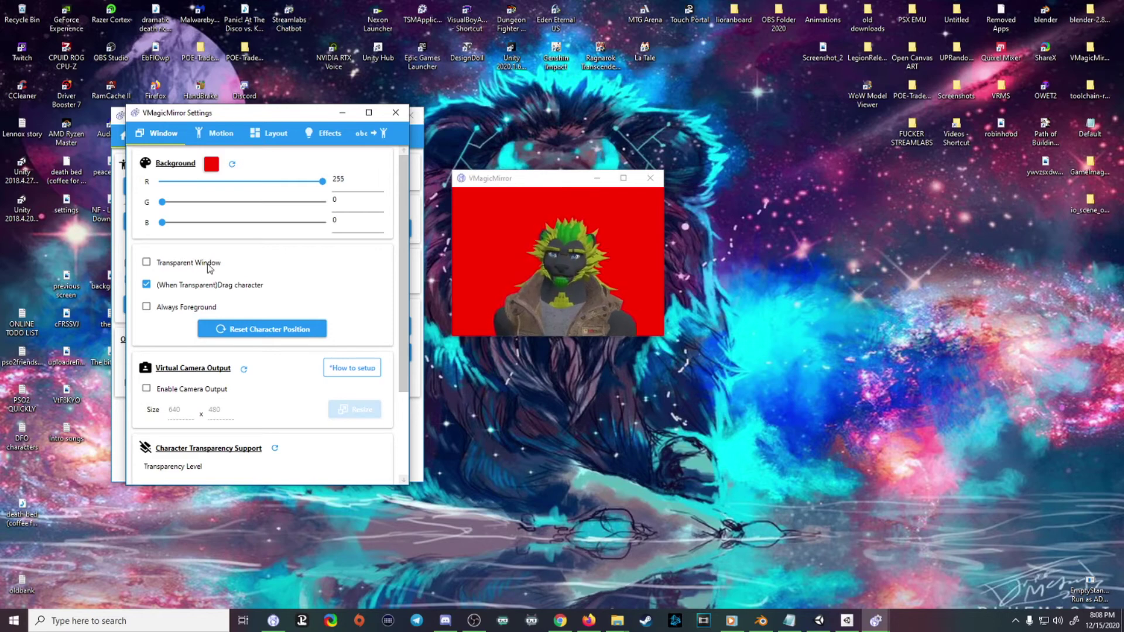
click(146, 262)
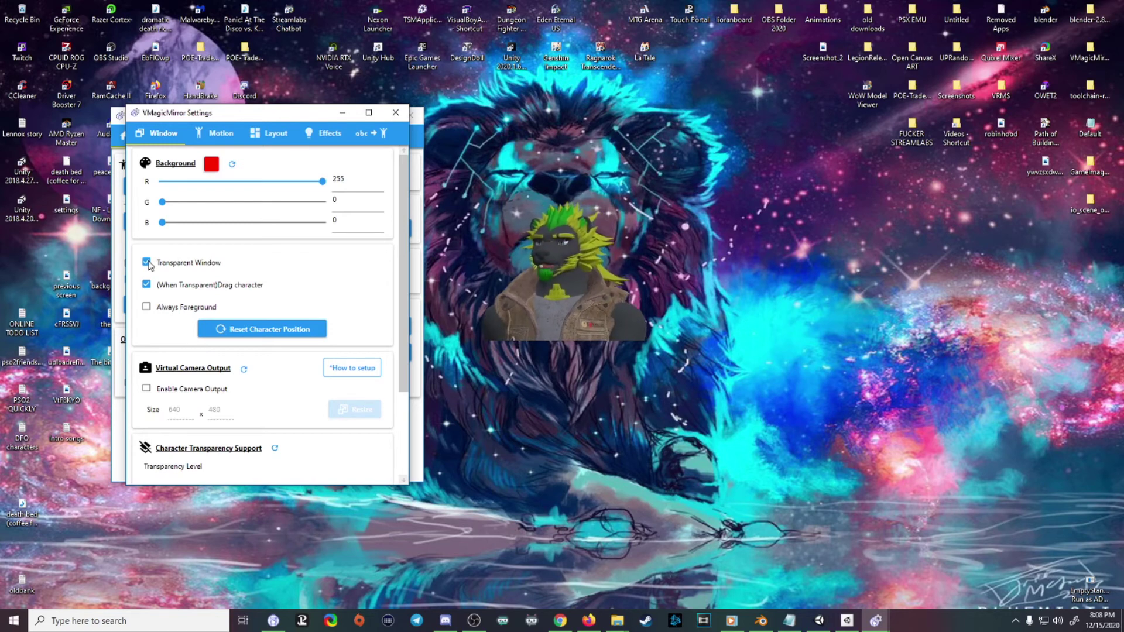
Close the Settings window, minimize the main VMagicMirror window, and switch back to OBS.
click(344, 112)
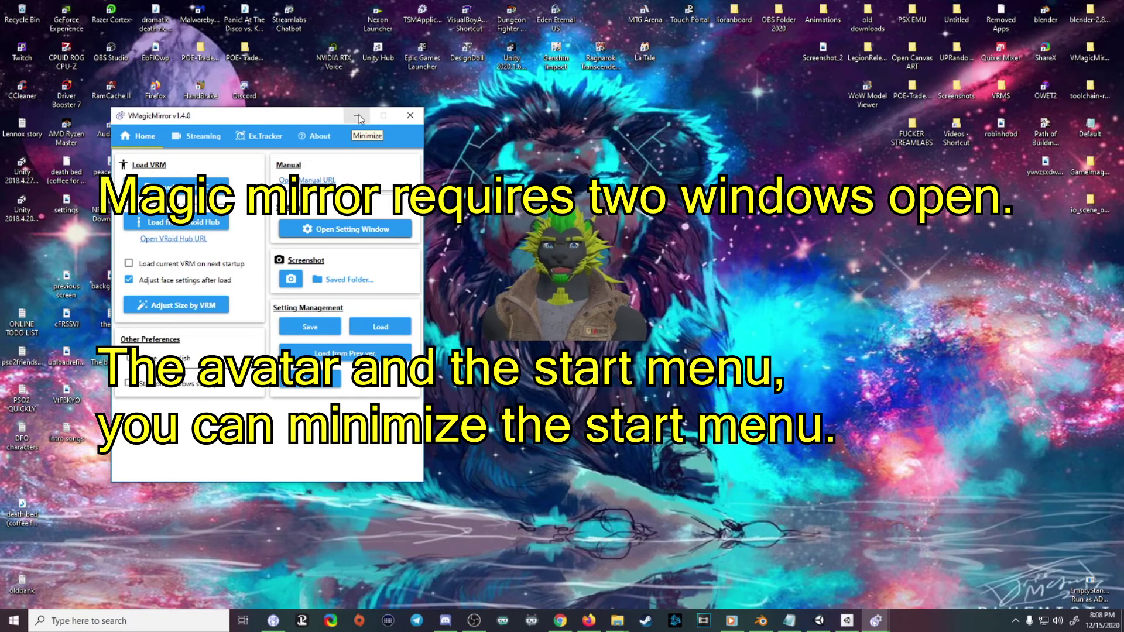
click(358, 117)
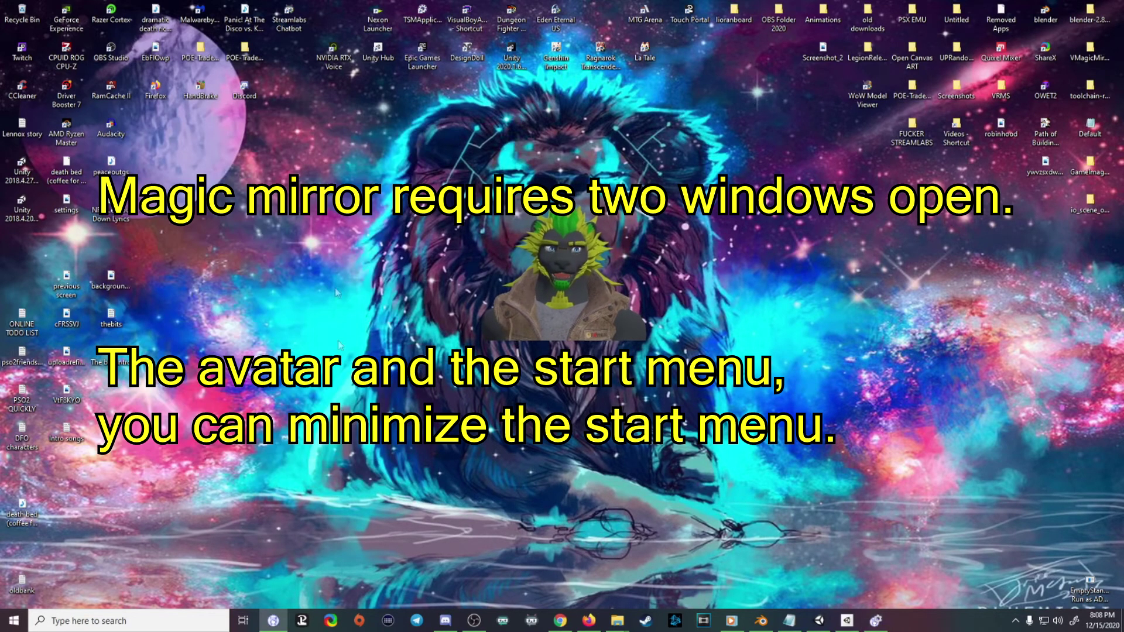
mouse_move(875, 621)
click(875, 562)
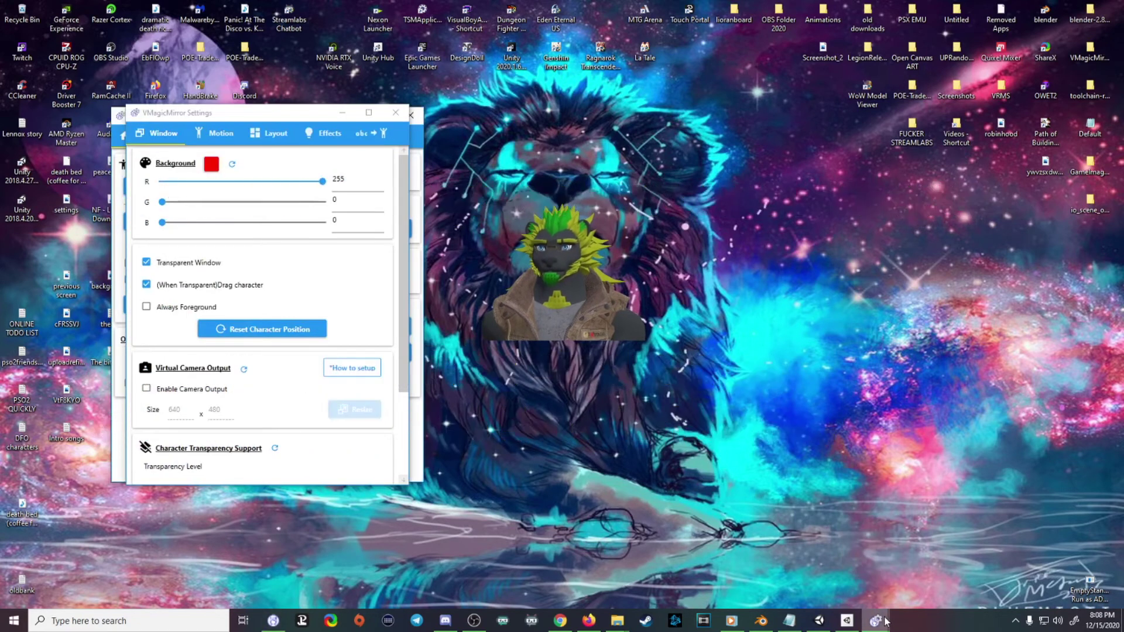
click(395, 112)
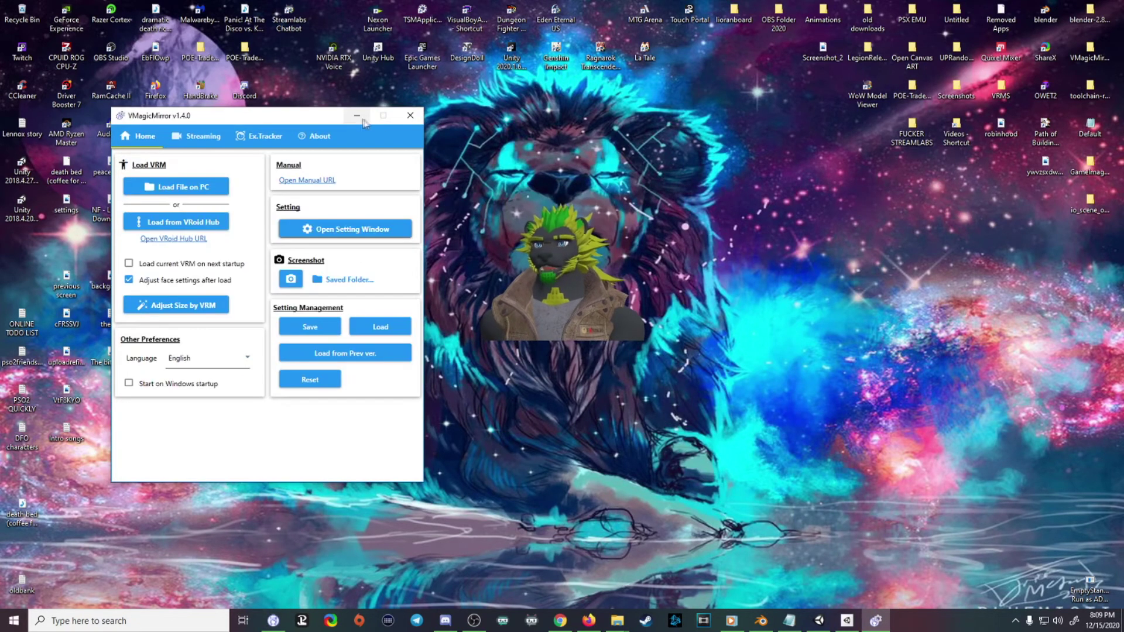
click(358, 116)
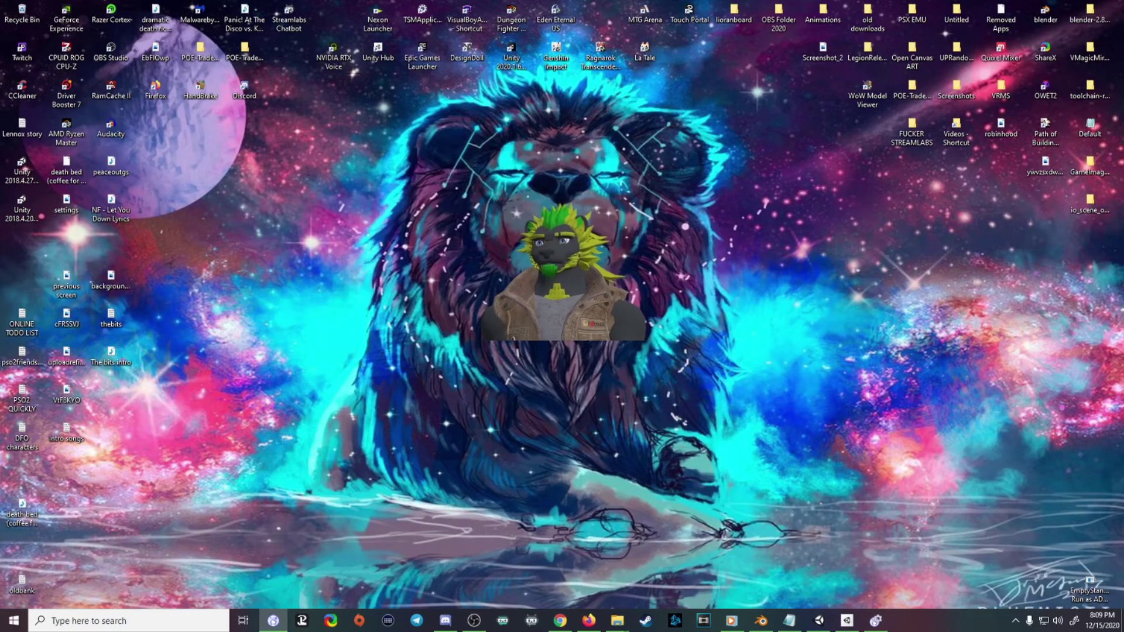
key(alt+Tab)
Point the Game Capture source at the VMagicMirror window with Allow Transparency unchecked, and show it.
drag(462, 113, 468, 125)
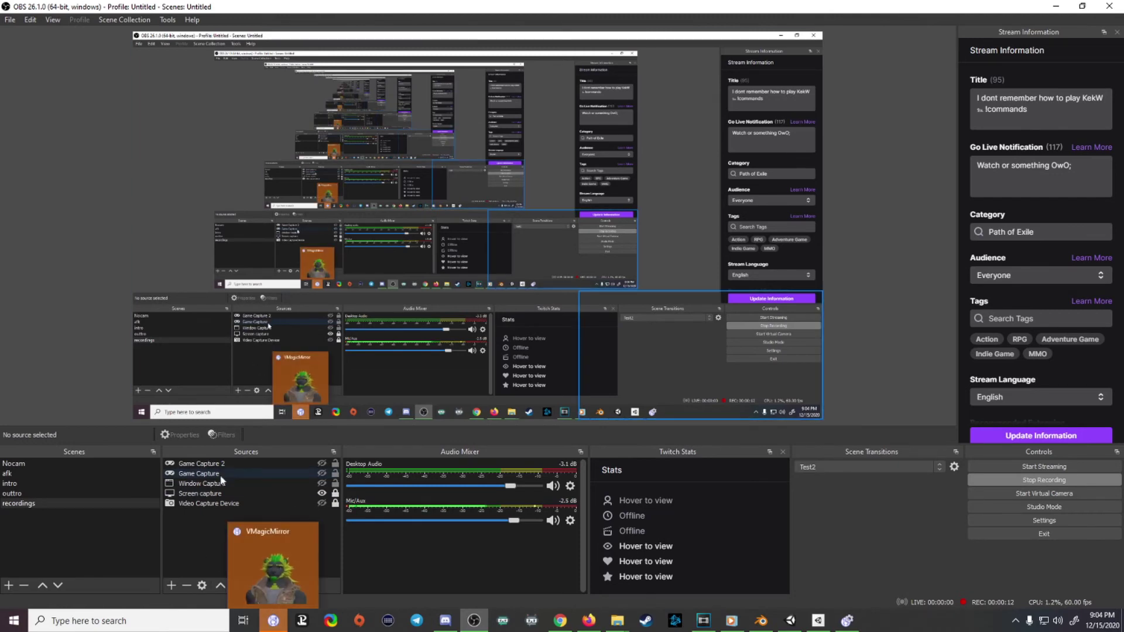
click(260, 472)
right_click(260, 471)
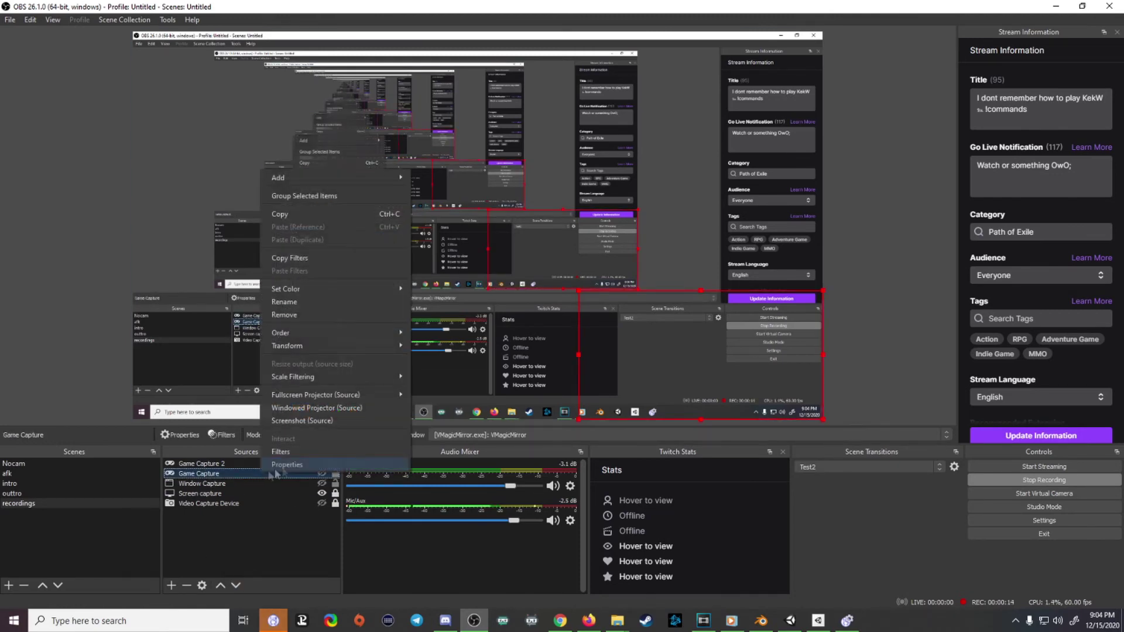
click(306, 467)
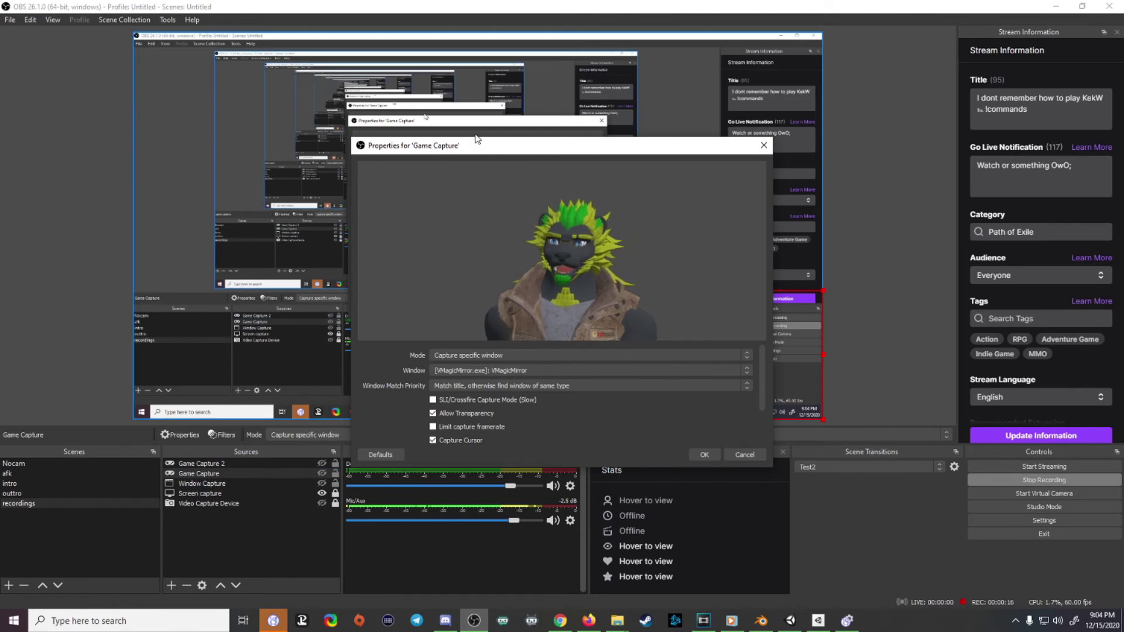
drag(473, 147, 440, 140)
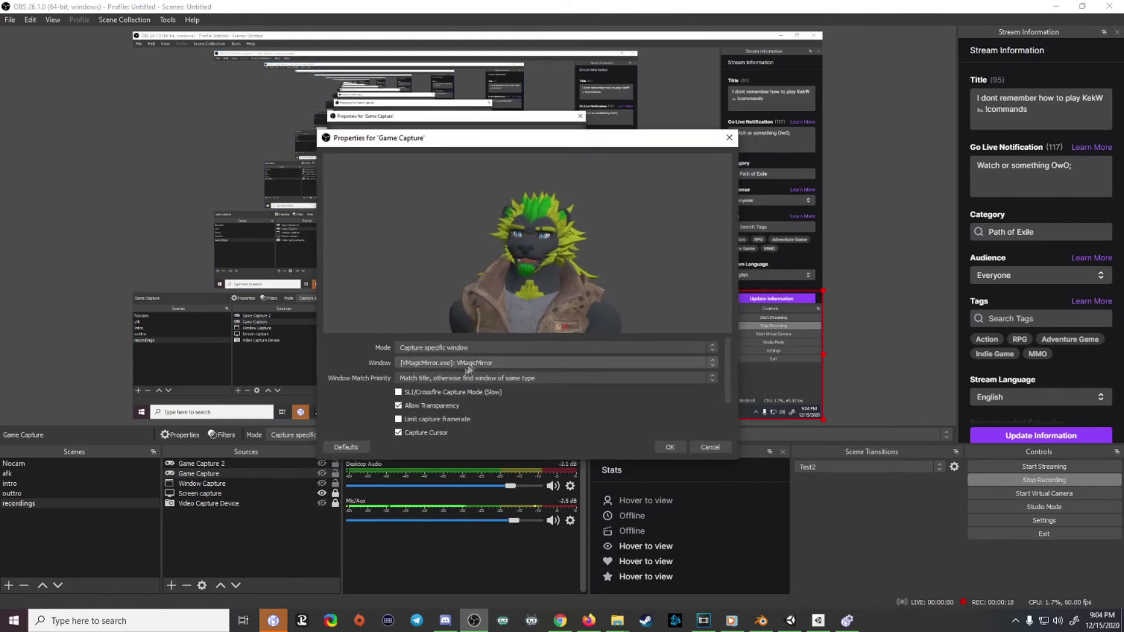
click(449, 364)
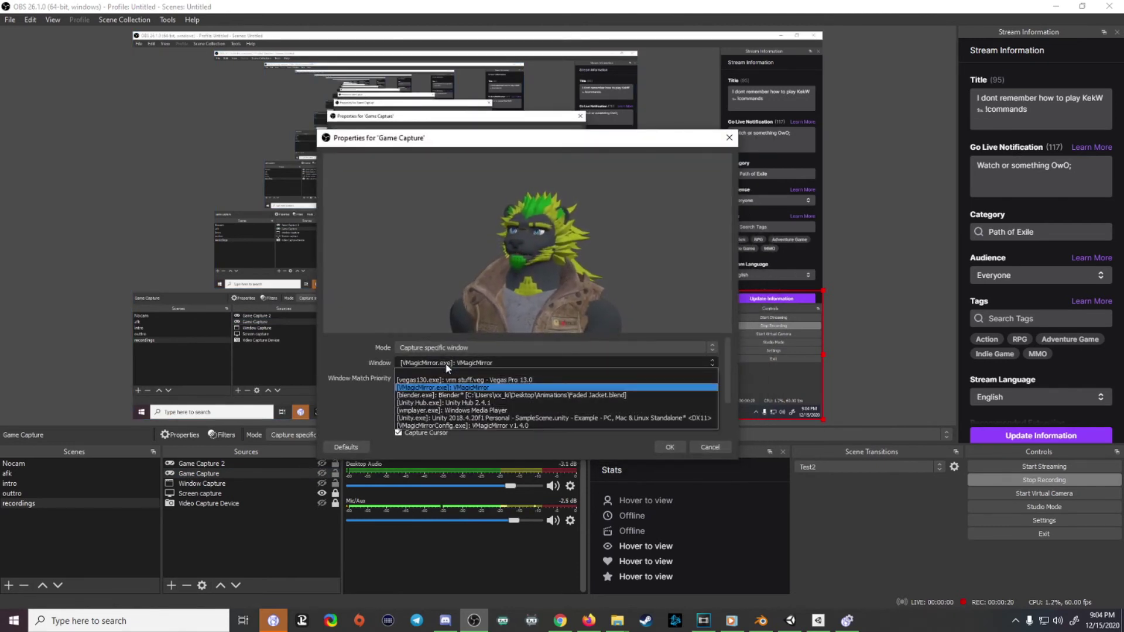
click(447, 387)
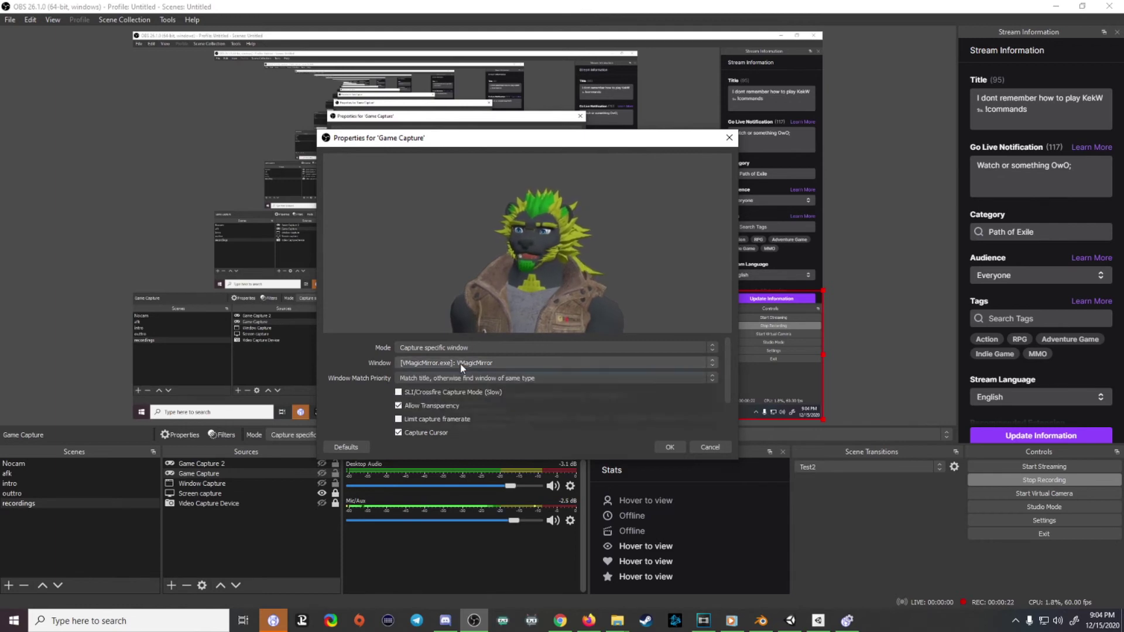
click(399, 405)
drag(516, 139, 357, 133)
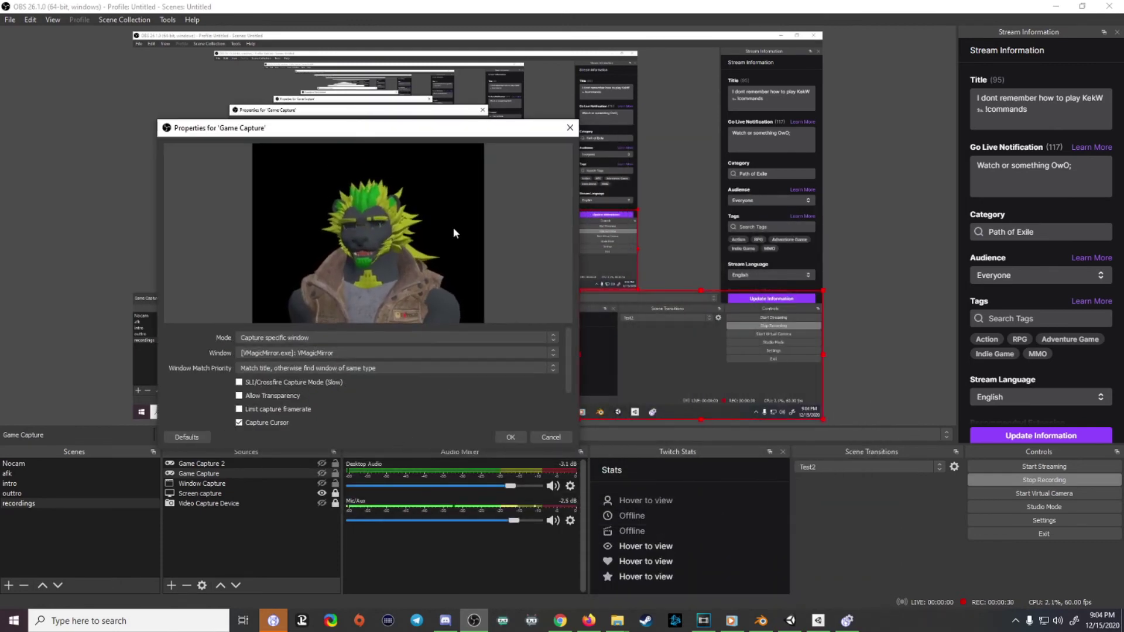
click(511, 437)
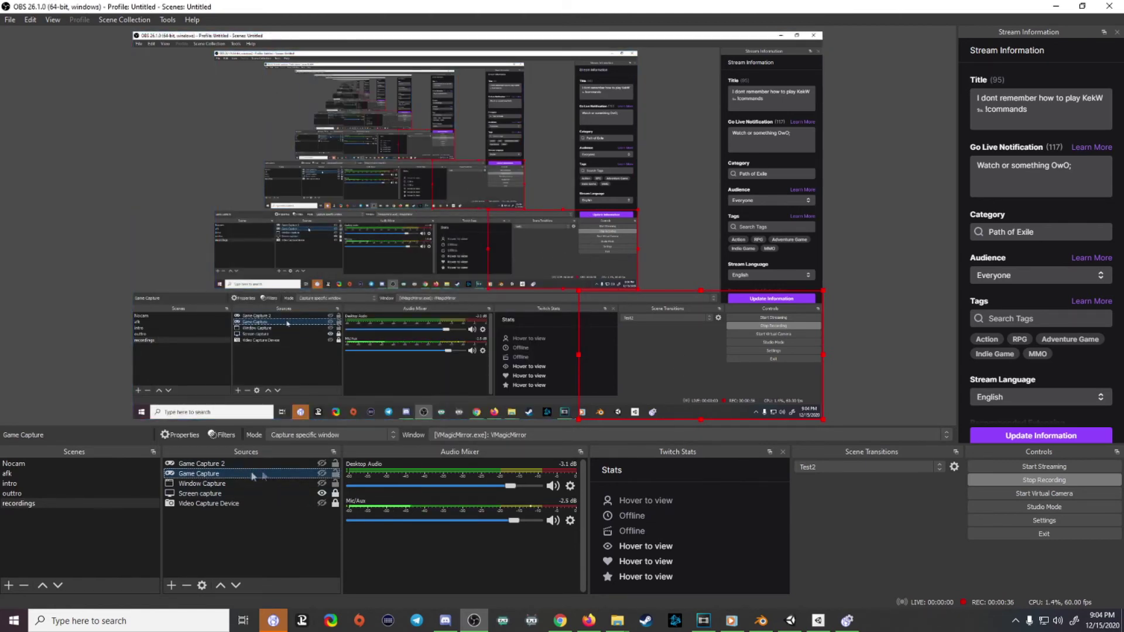
click(322, 473)
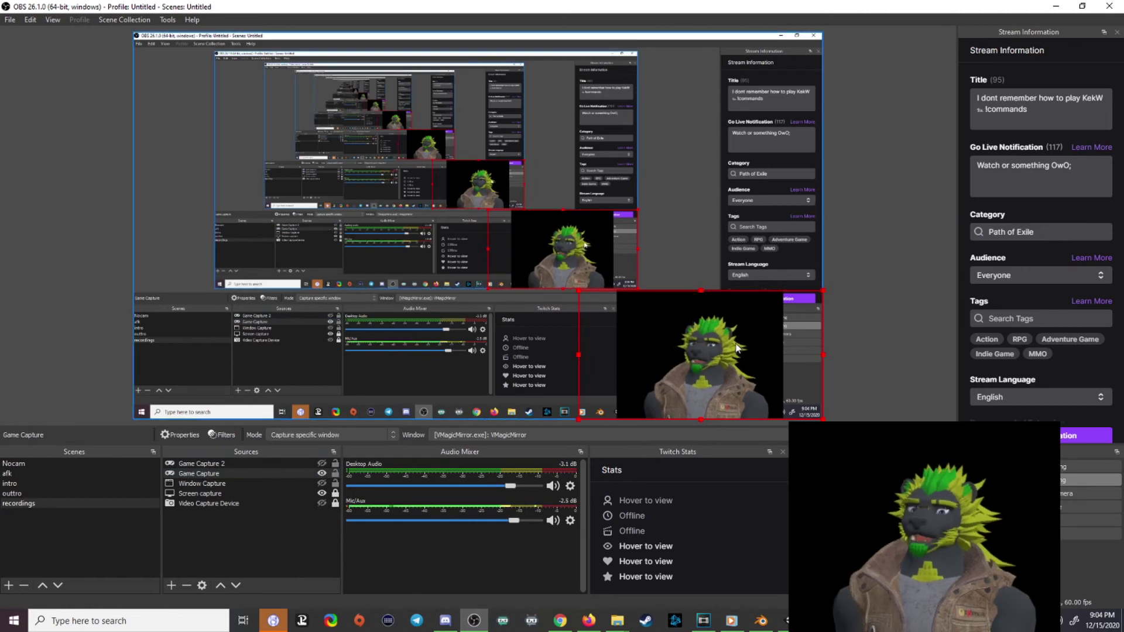
Enable Allow Transparency in the Game Capture properties and toggle another capture source's visibility.
right_click(289, 471)
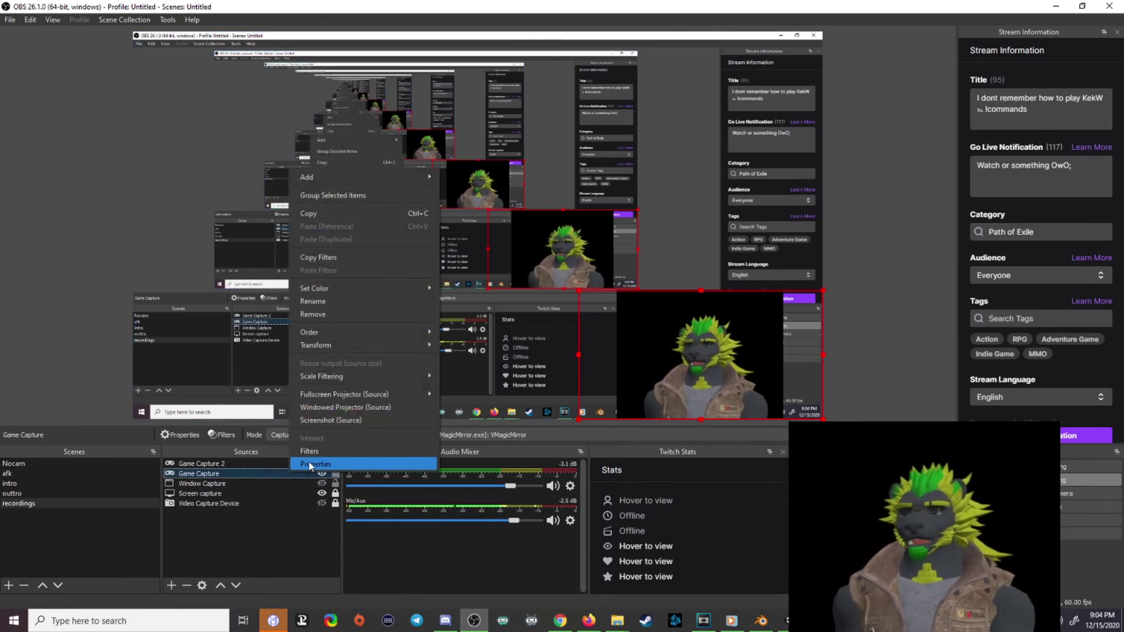
click(308, 463)
drag(515, 145, 307, 109)
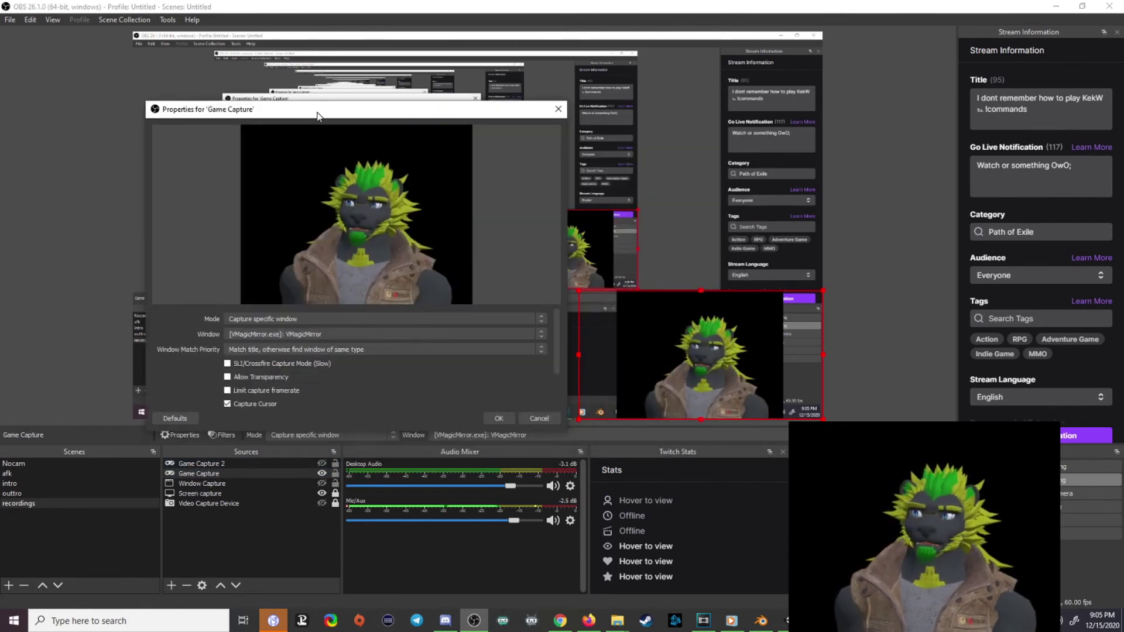
click(226, 377)
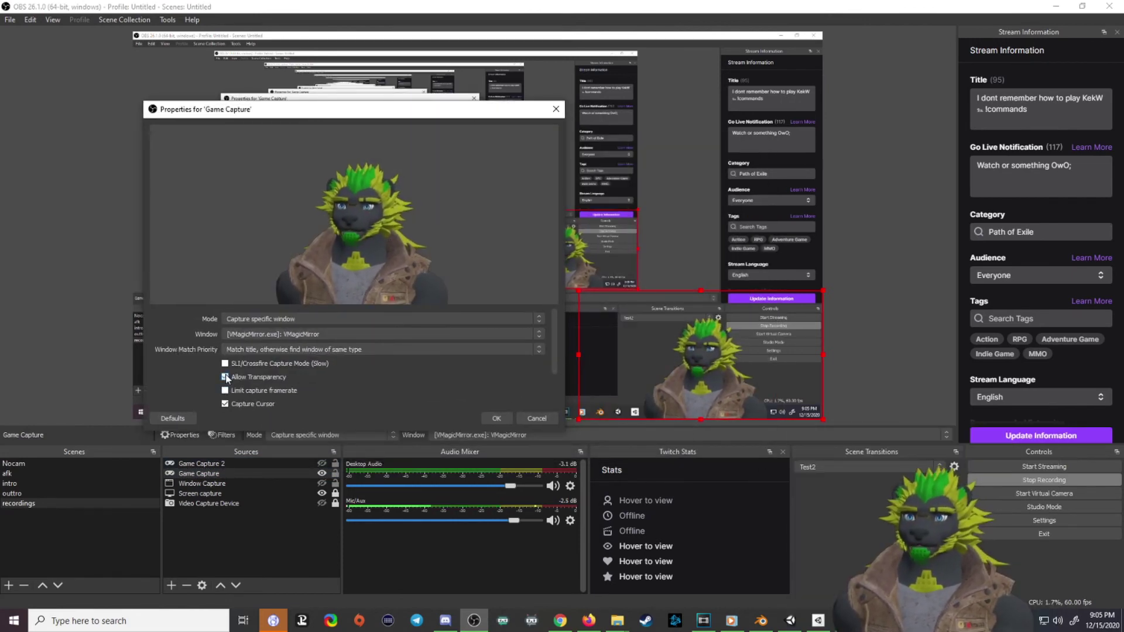
click(496, 418)
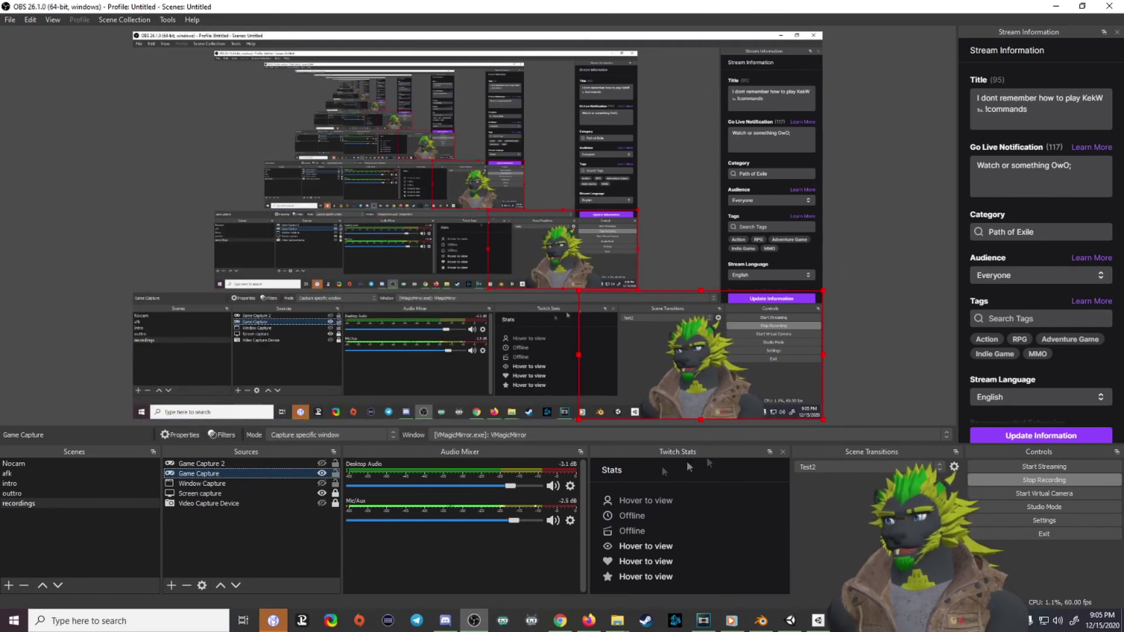
click(321, 493)
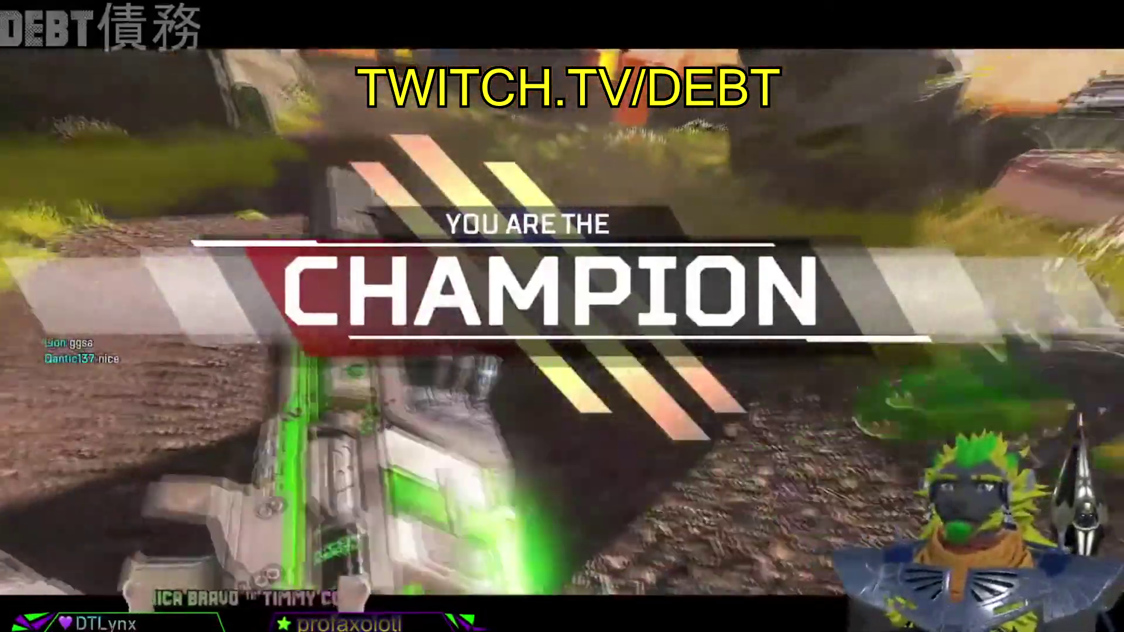
Open the in-game chat and type 'barely squelk'.
key(Return)
text(barely squel)
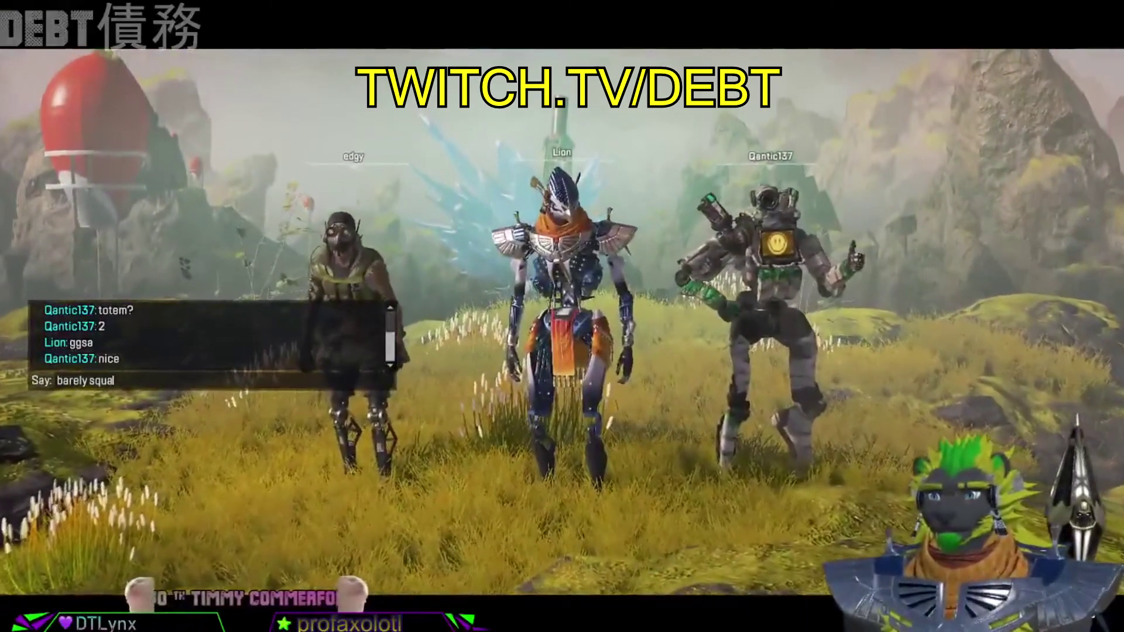
text(k)
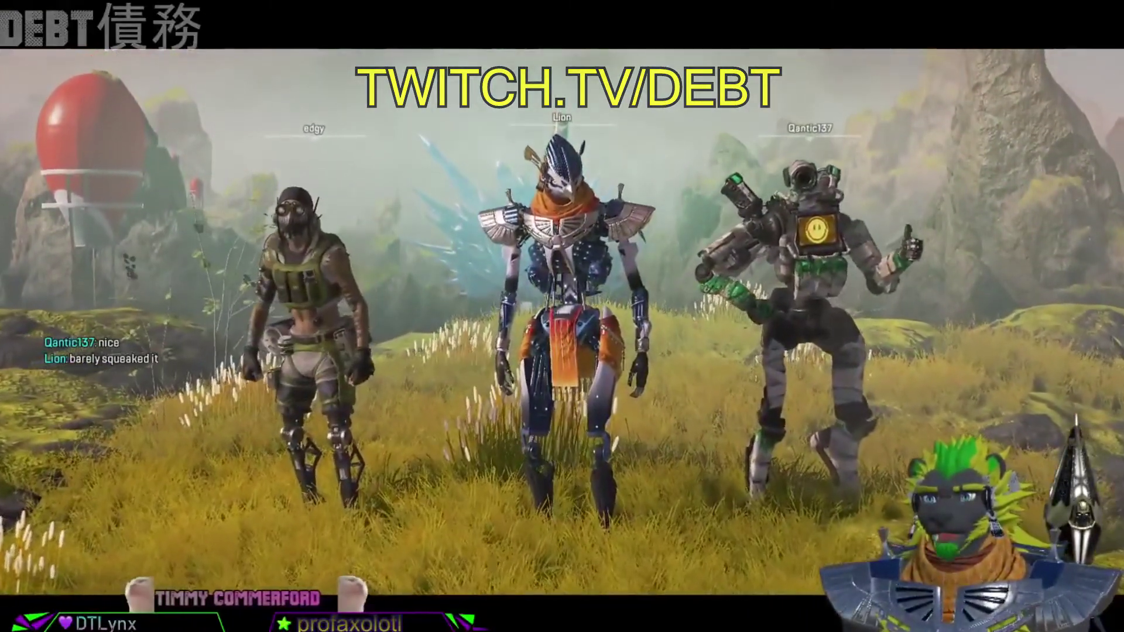